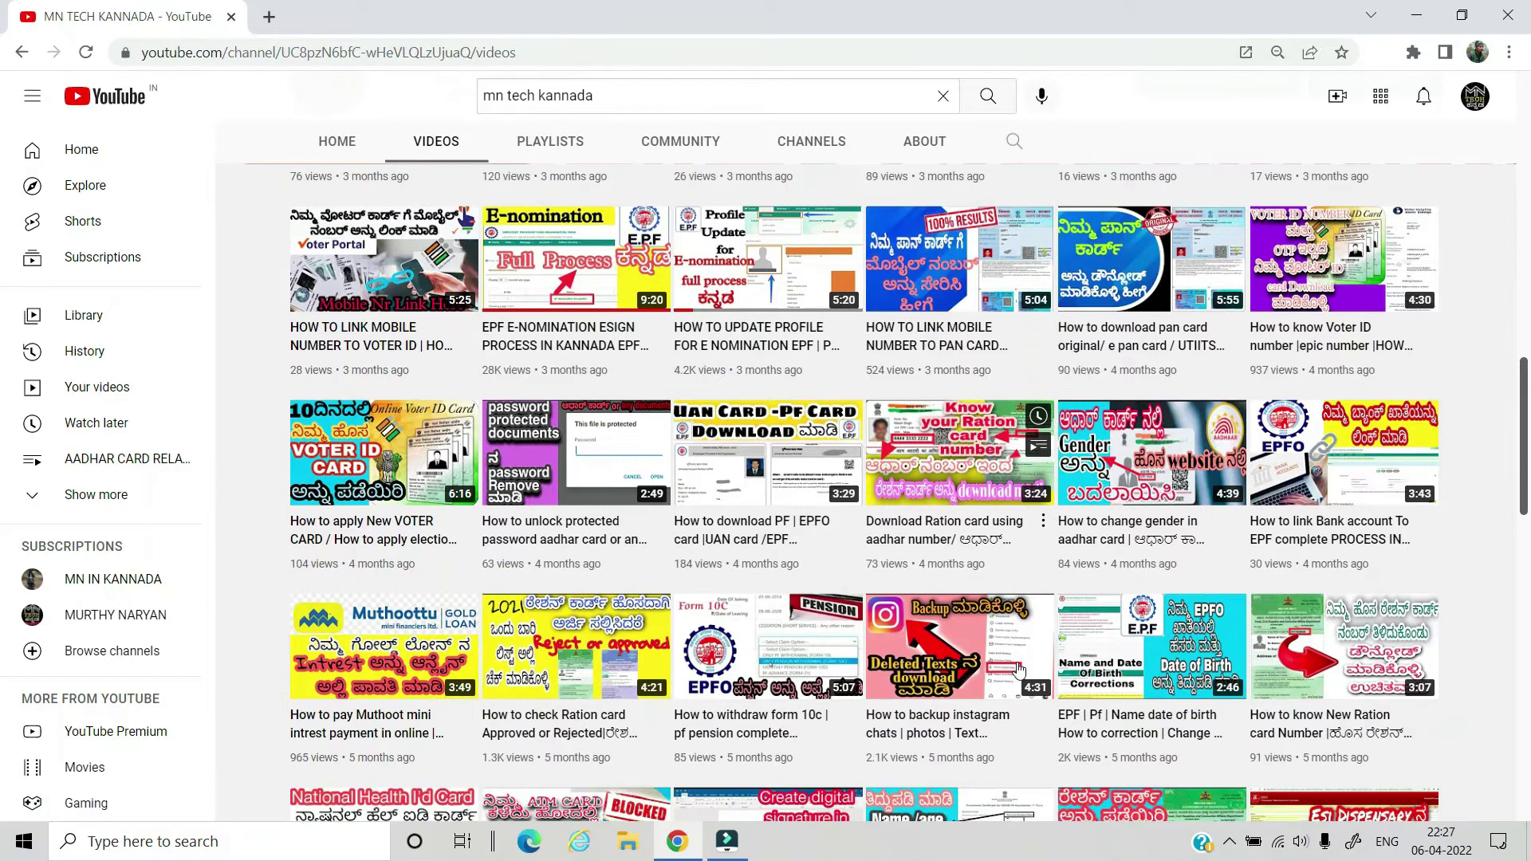
Scroll down through the page and then back up a little.
scroll(1019, 670, "down", 4)
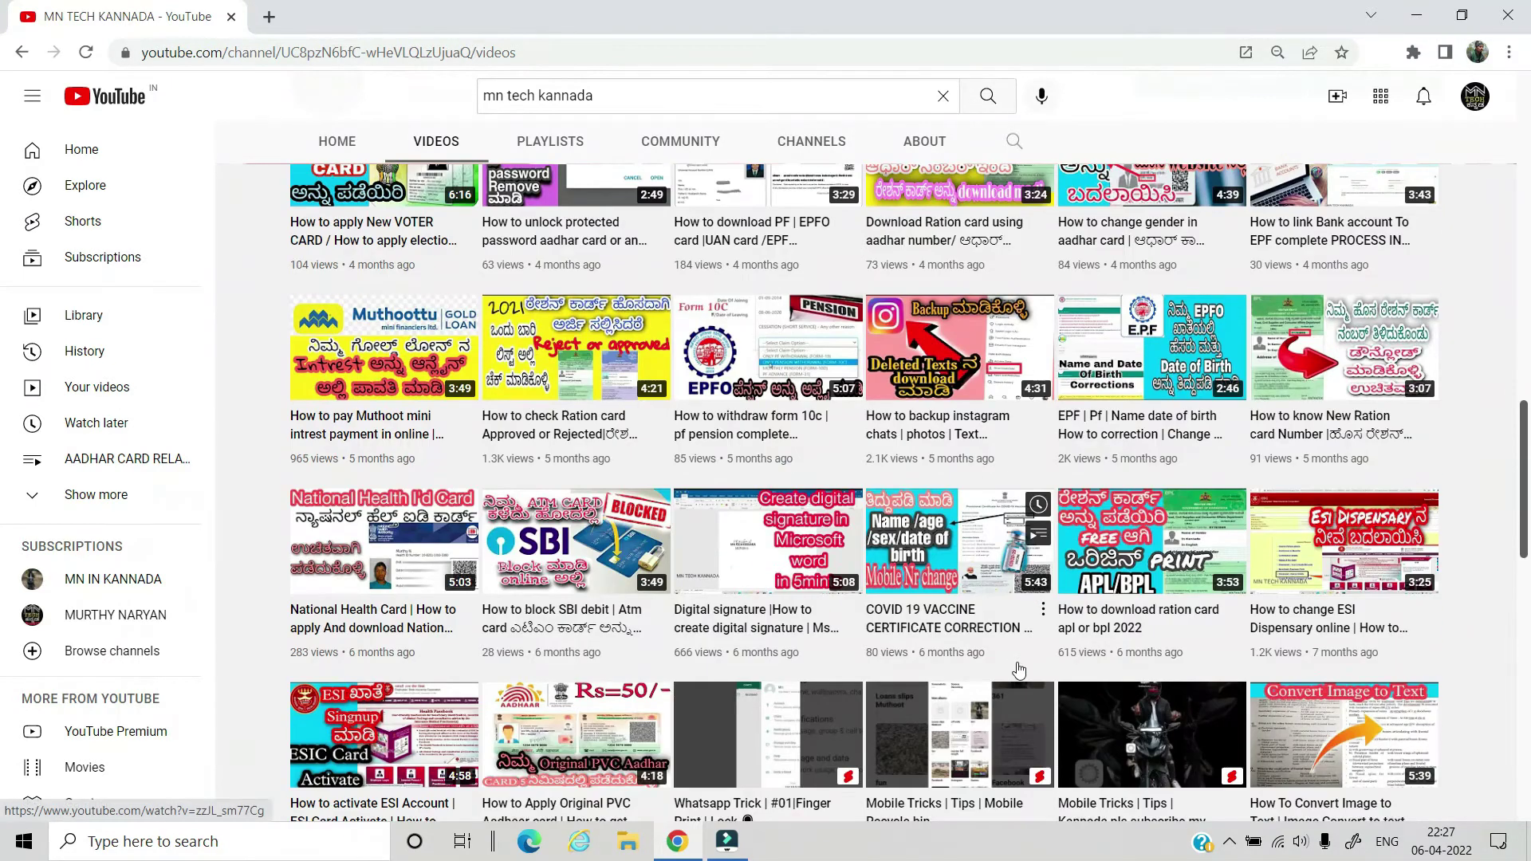
scroll(1019, 670, "down", 3)
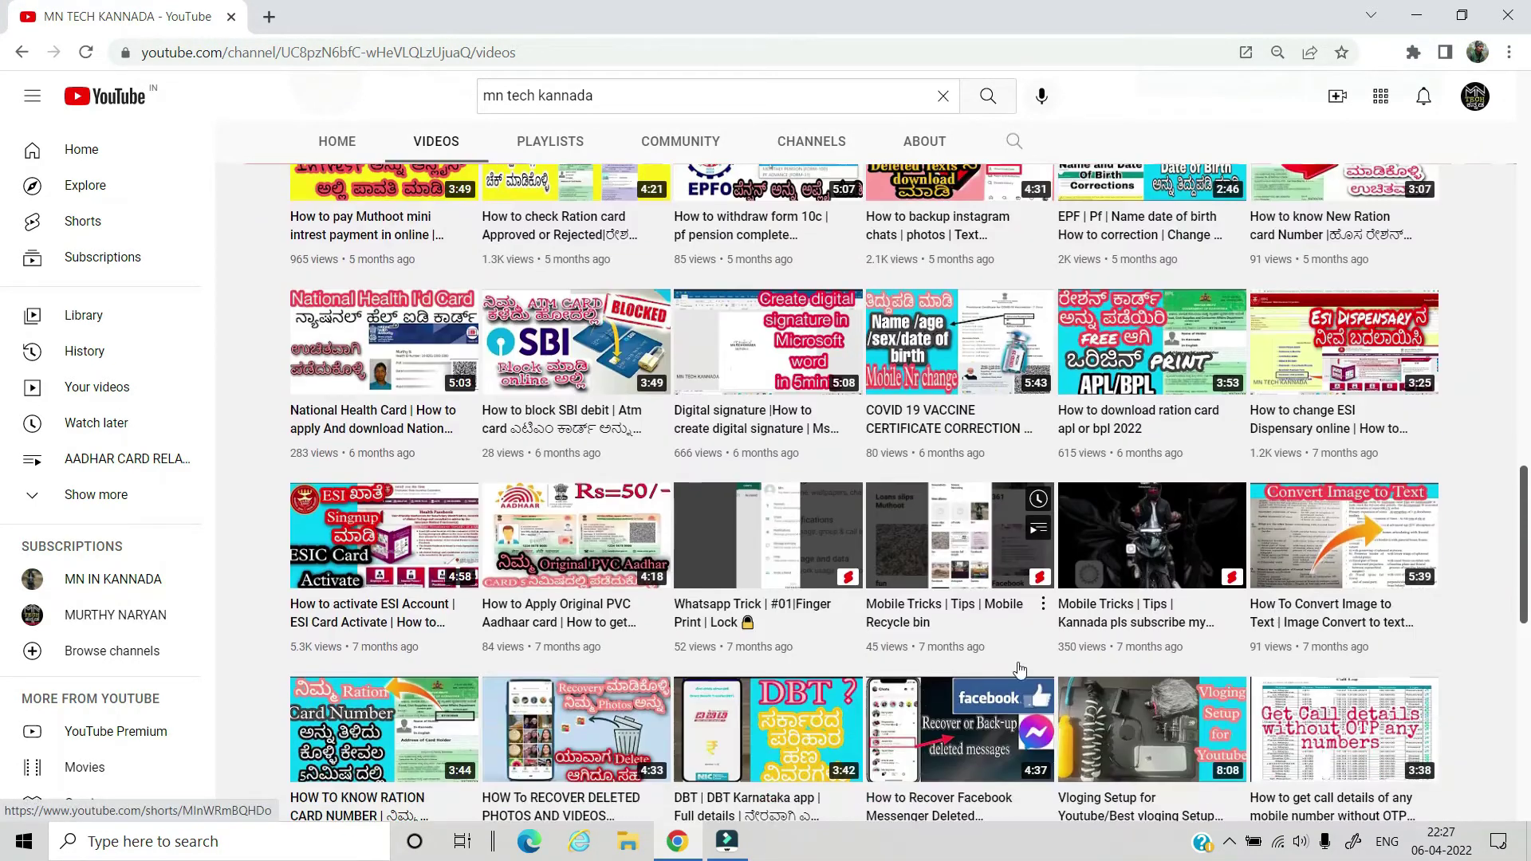
scroll(1017, 670, "down", 1)
scroll(1010, 685, "down", 1)
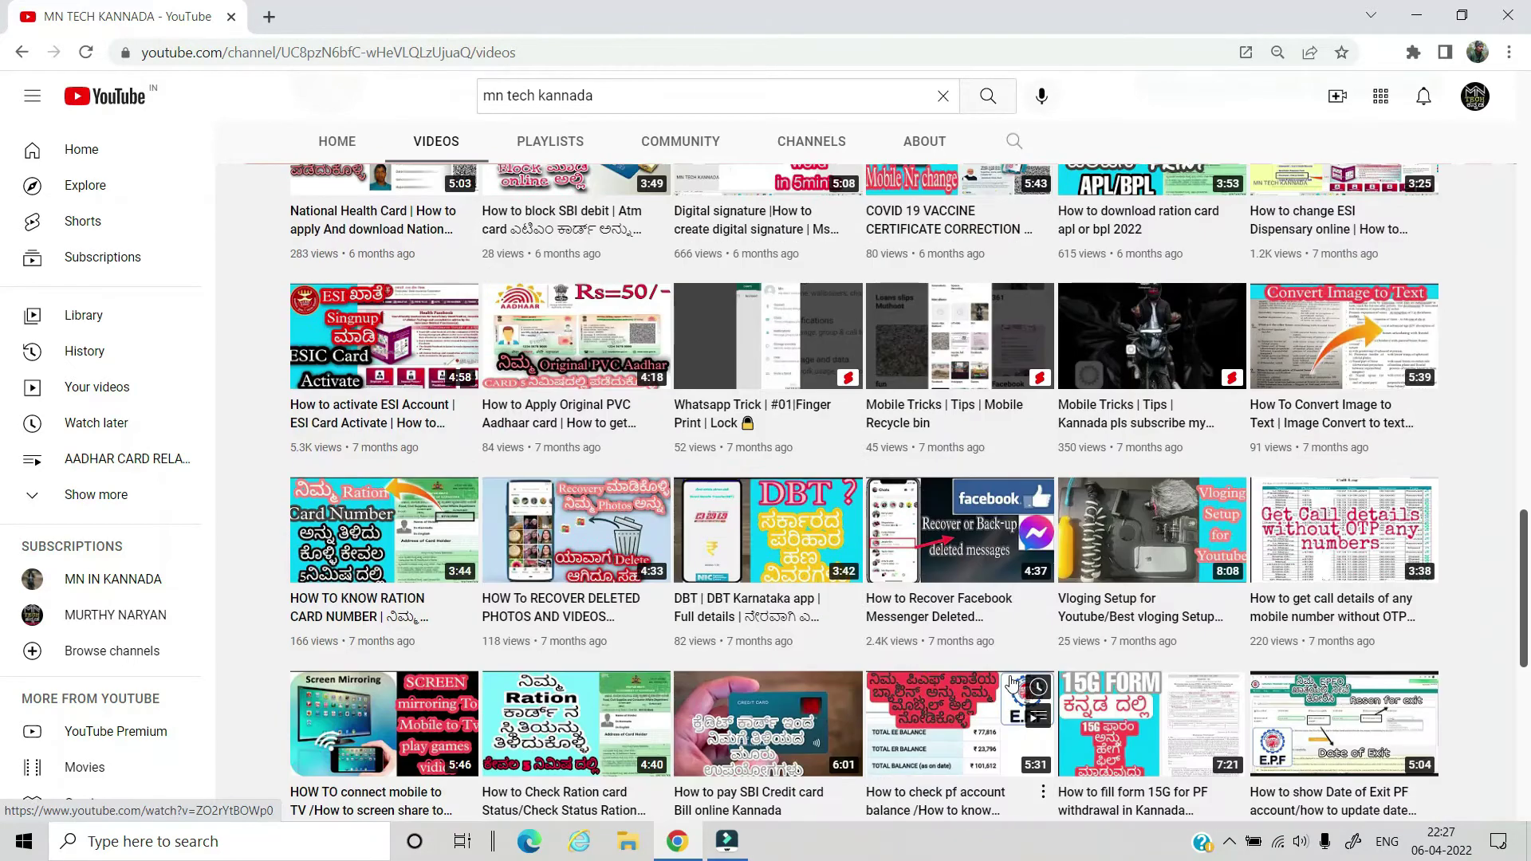
scroll(1012, 685, "down", 1)
scroll(1012, 684, "down", 3)
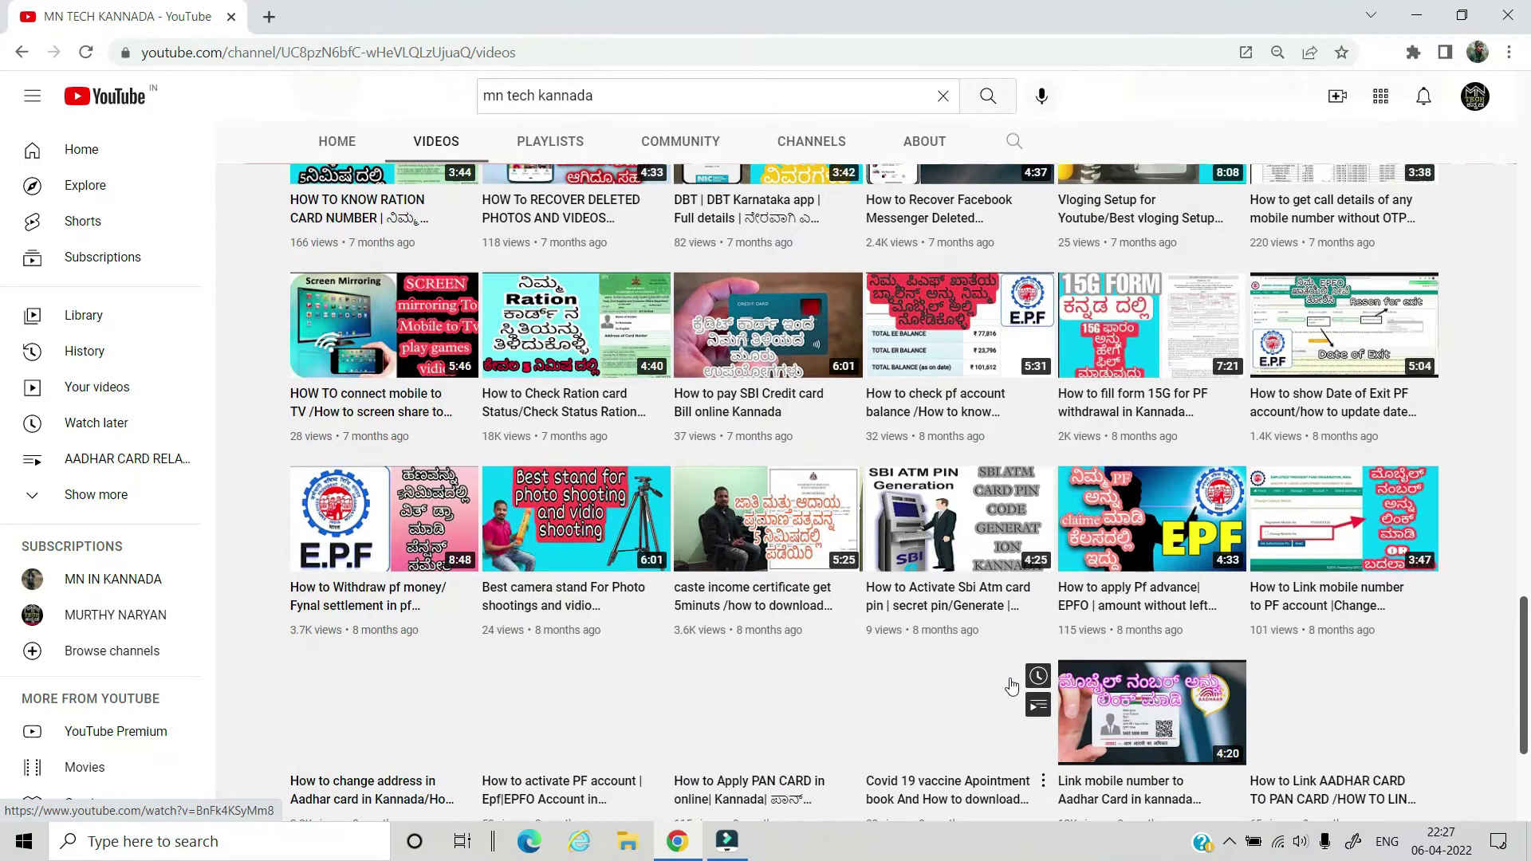
scroll(1011, 684, "down", 1)
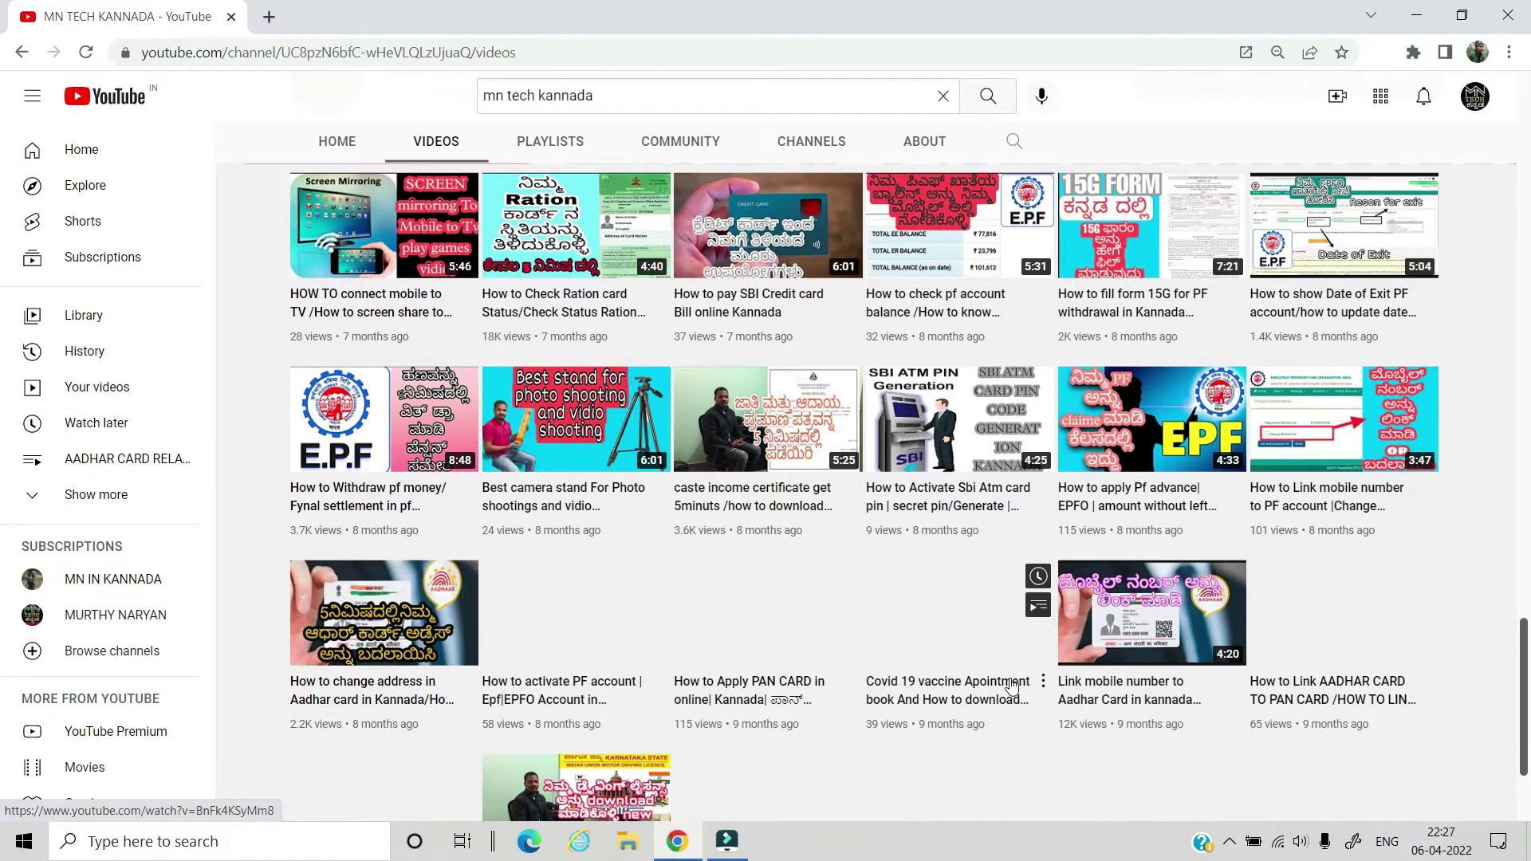
scroll(1011, 685, "down", 1)
scroll(1011, 684, "down", 1)
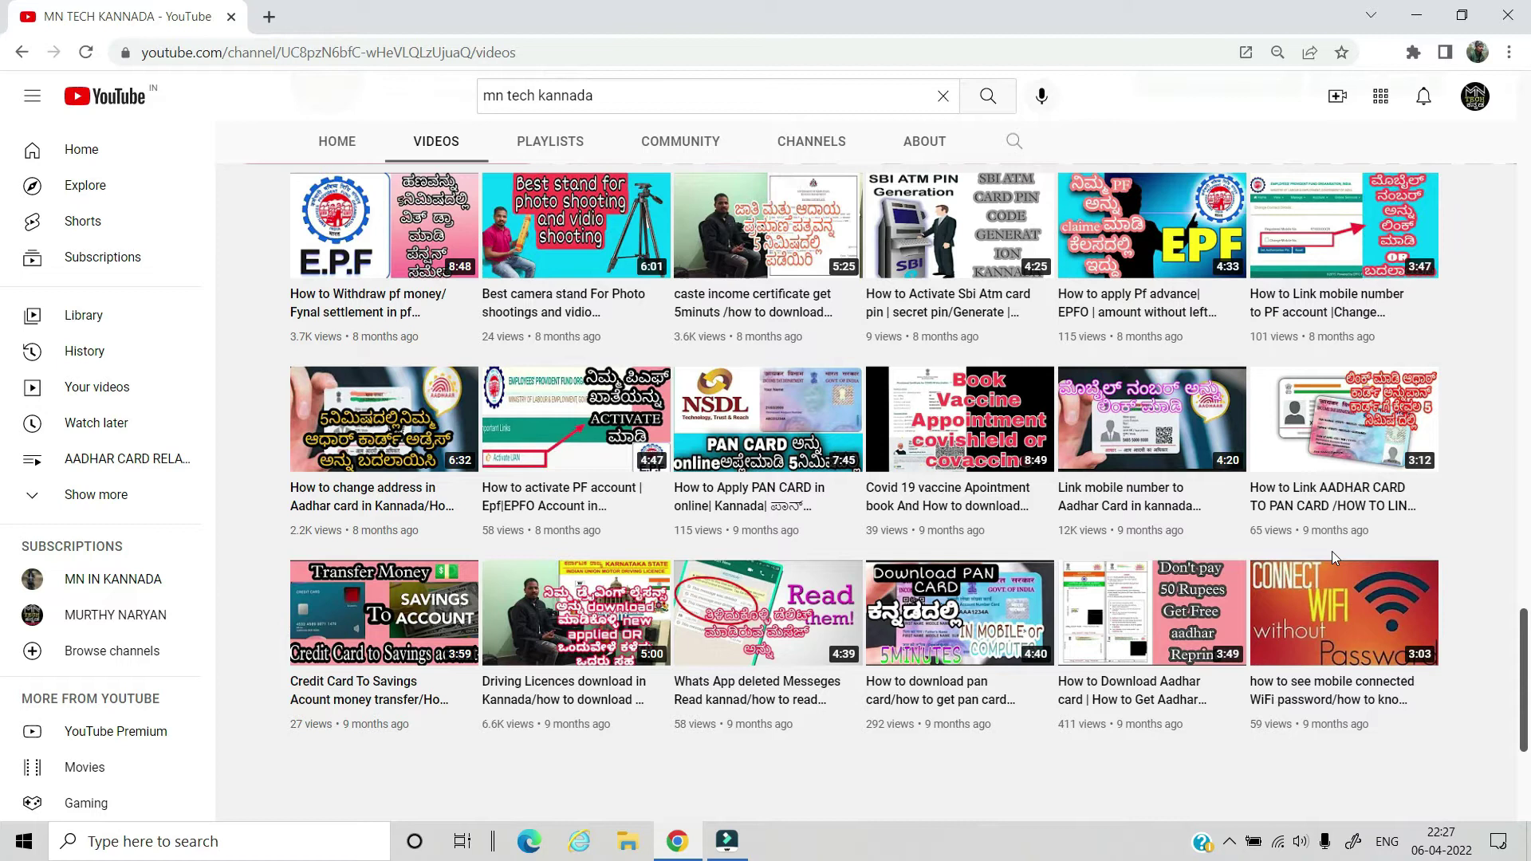
scroll(1313, 595, "down", 3)
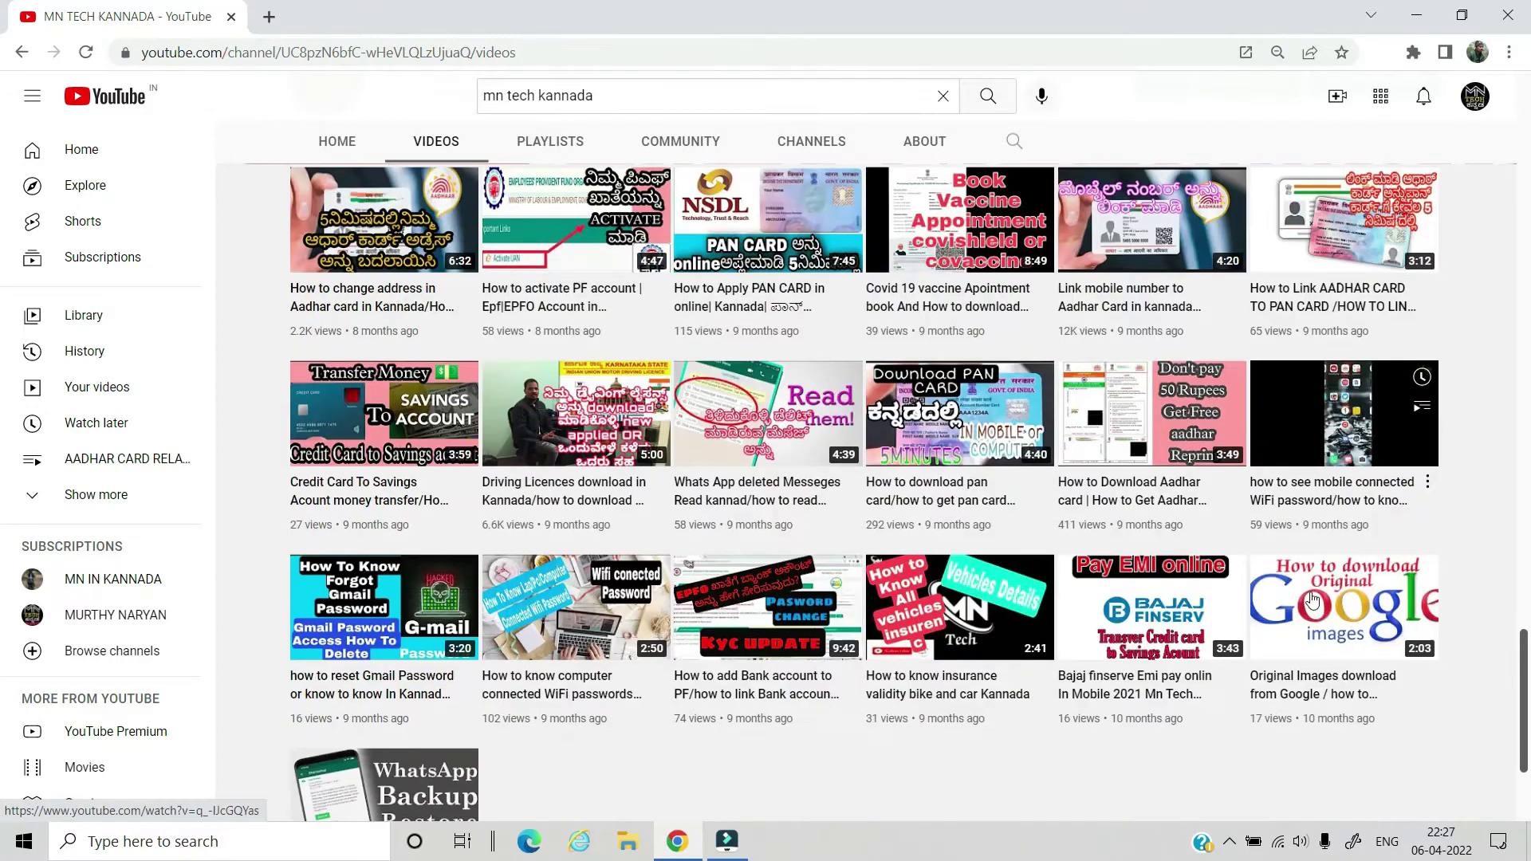
scroll(1314, 594, "down", 2)
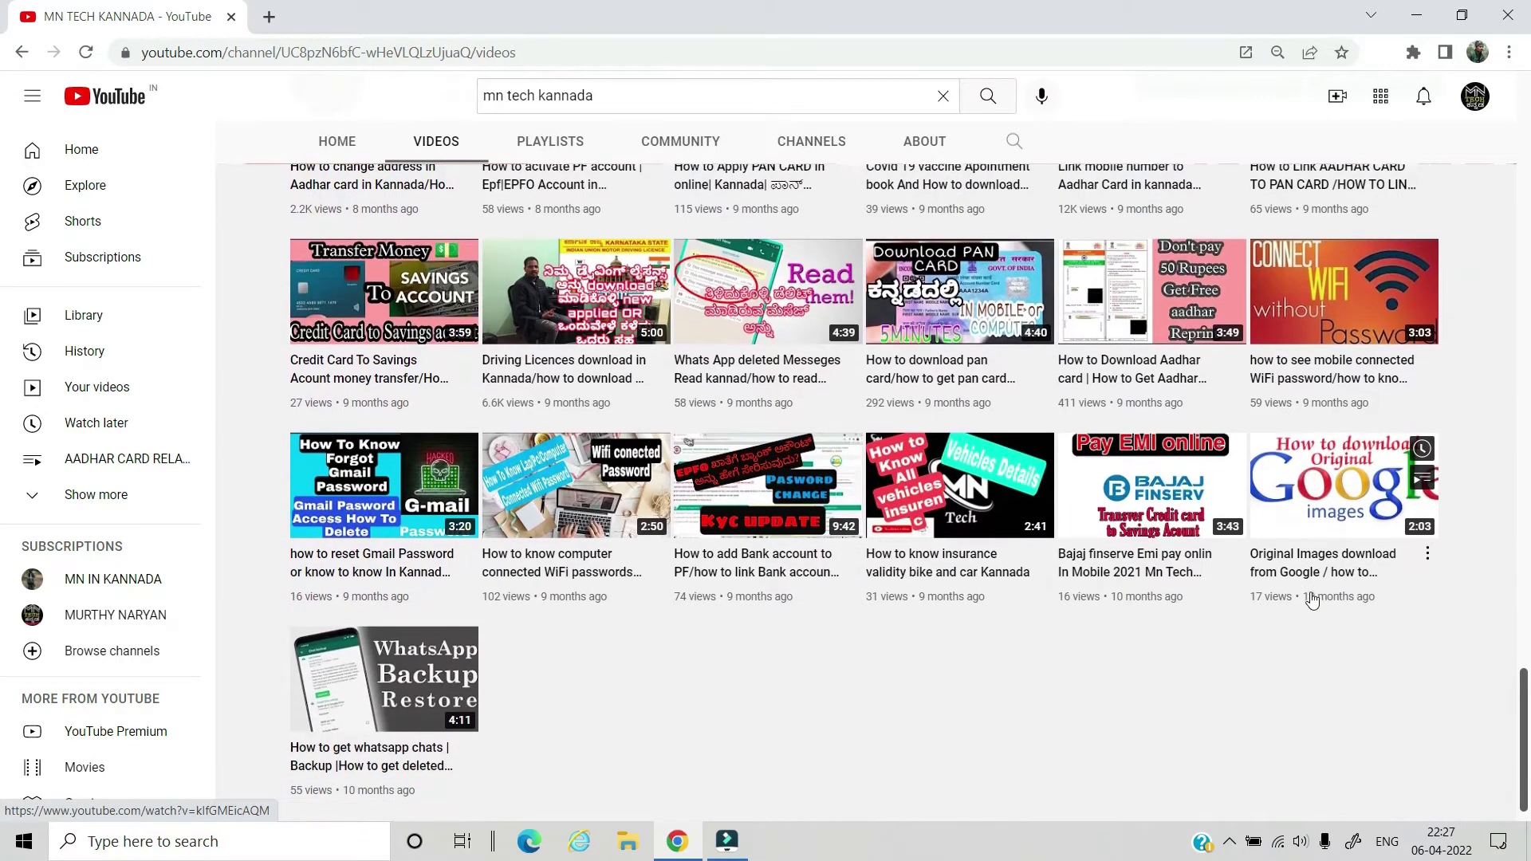
scroll(1114, 619, "up", 6)
scroll(1119, 614, "up", 1)
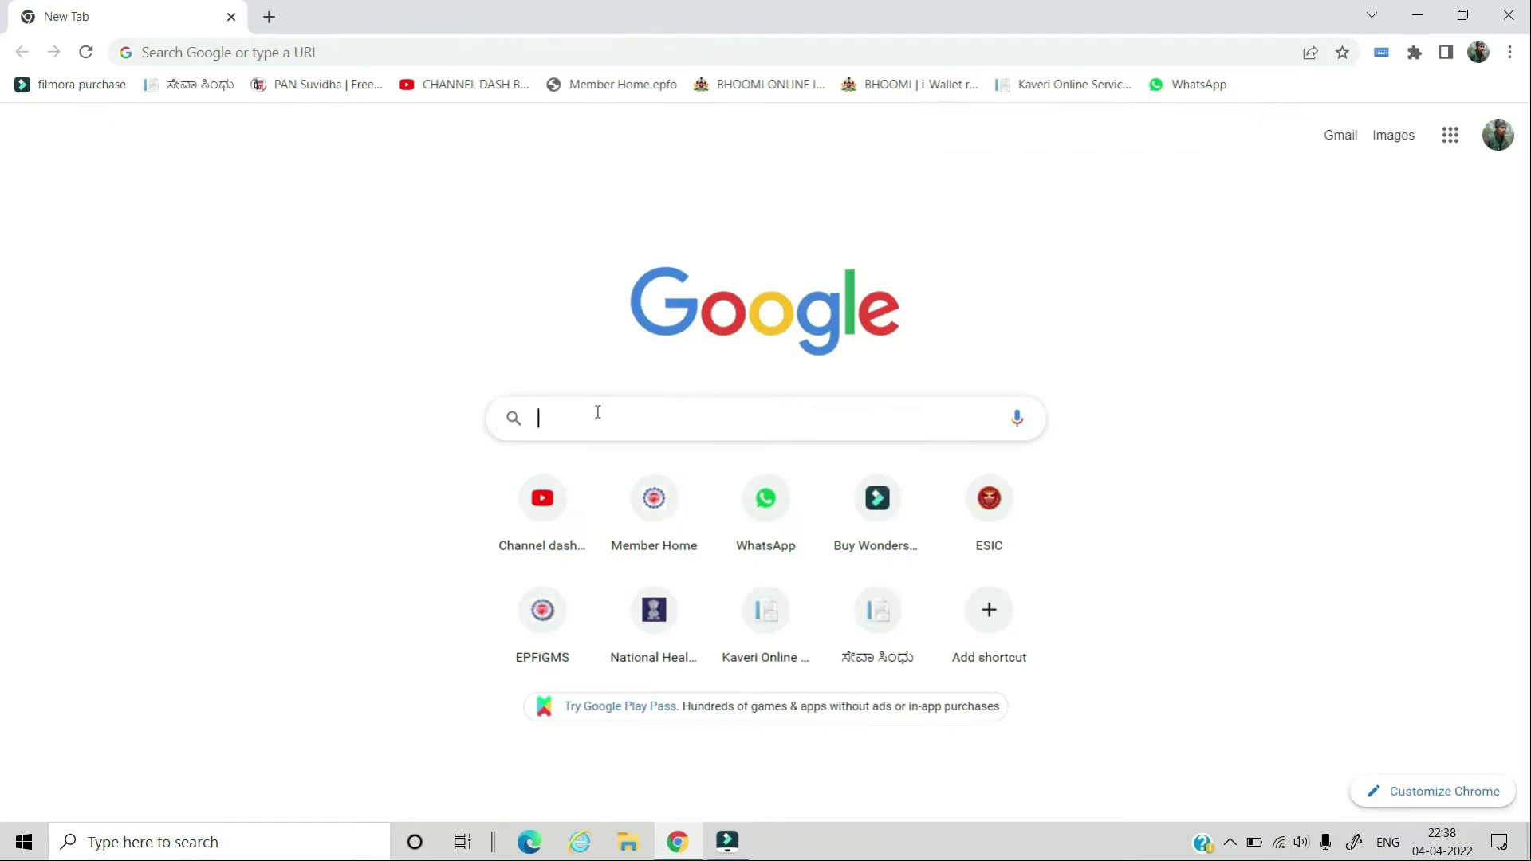
Search Google for nadakacheri and open the official nadakacheri.karnataka.gov.in result.
type("ADA")
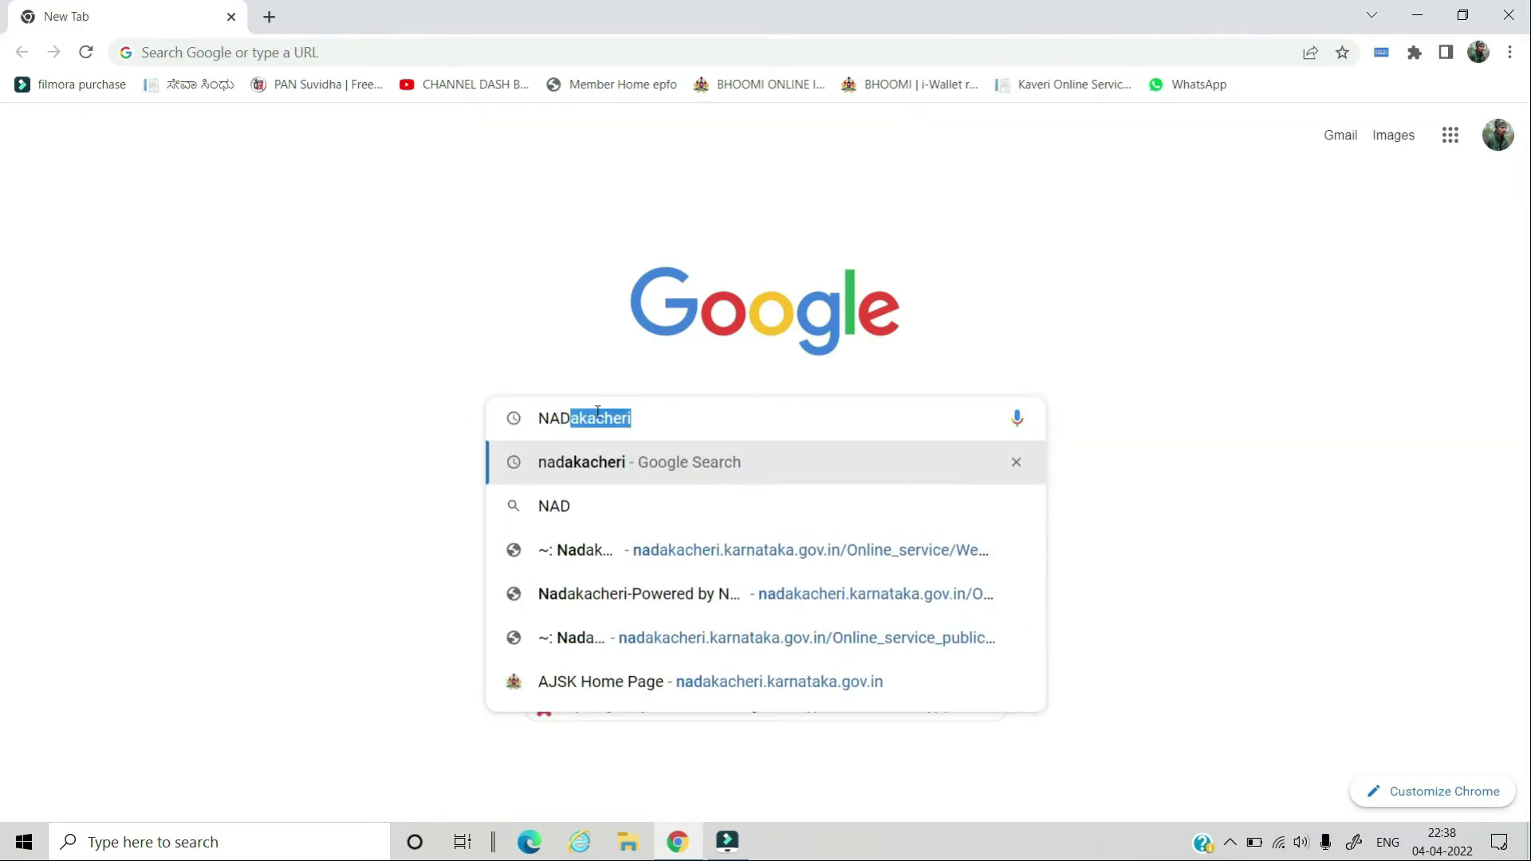
left_click(599, 472)
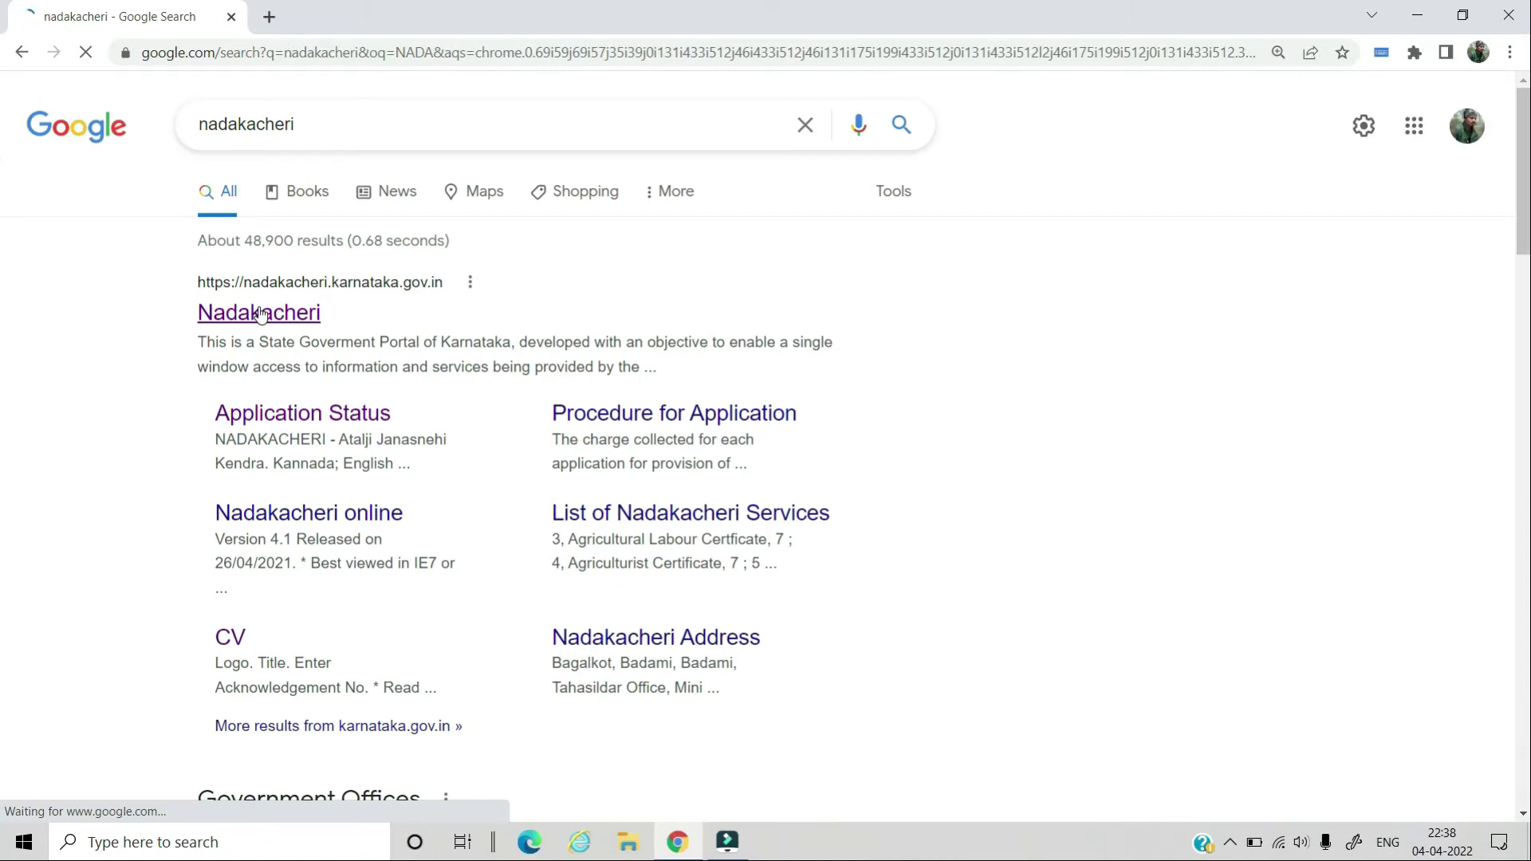
left_click(261, 314)
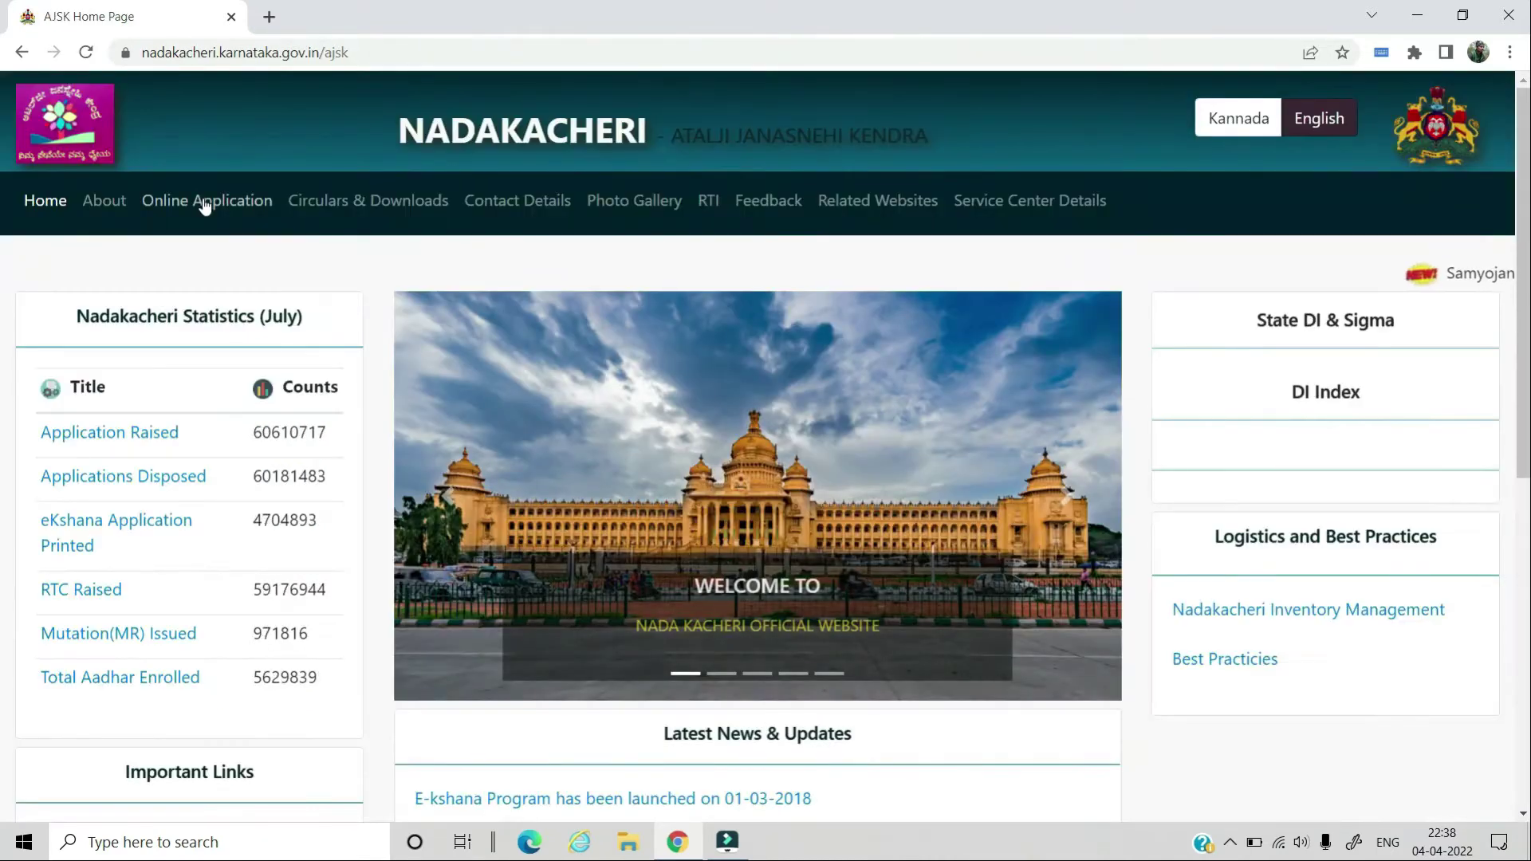
Log in to Apply Online with the applicant's mobile number and the OTP received.
mouse_move(204, 204)
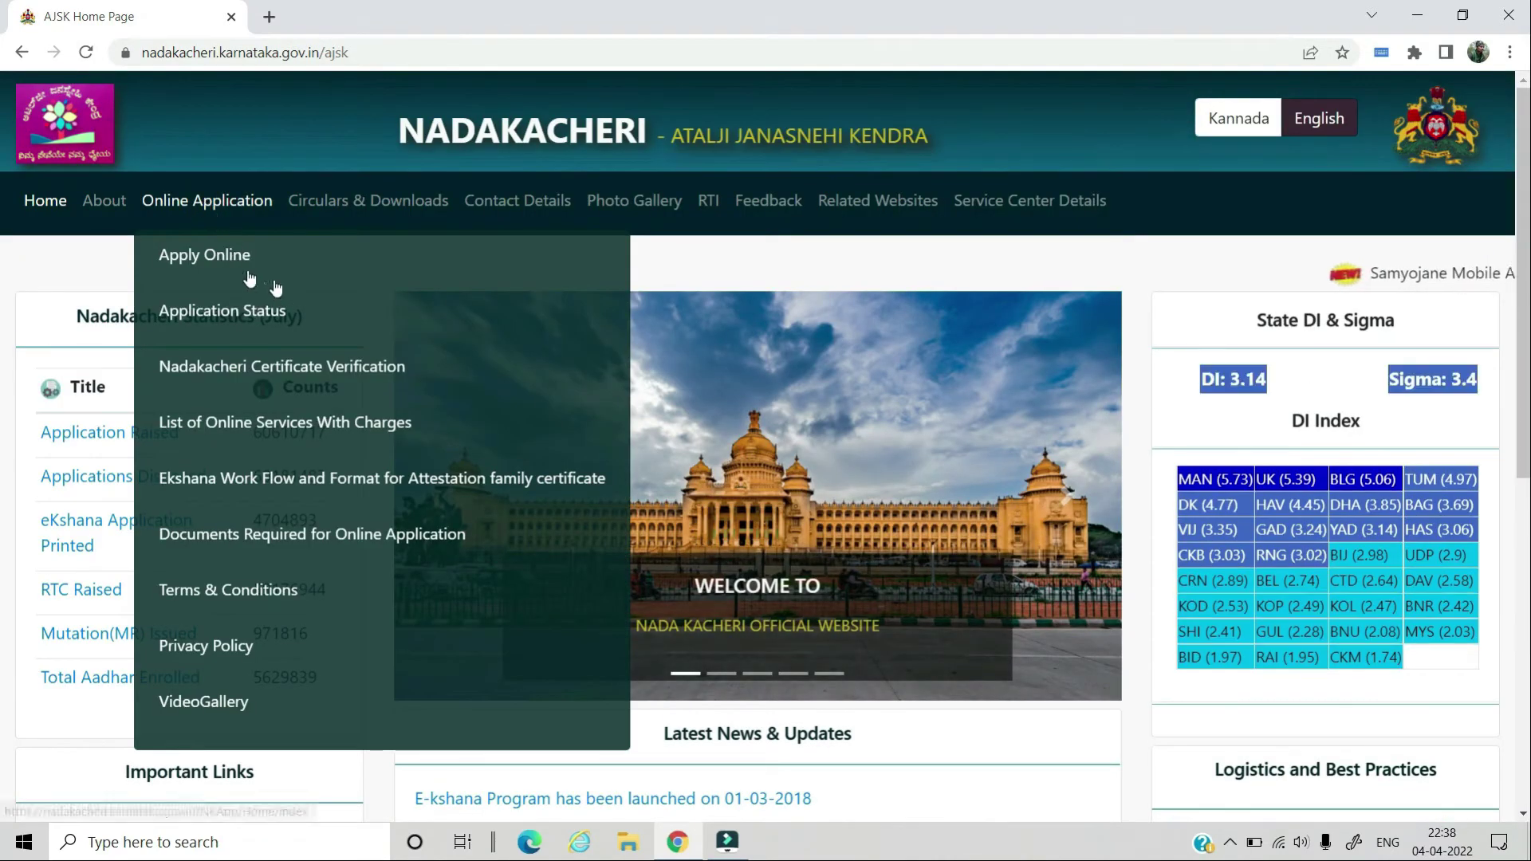
left_click(212, 256)
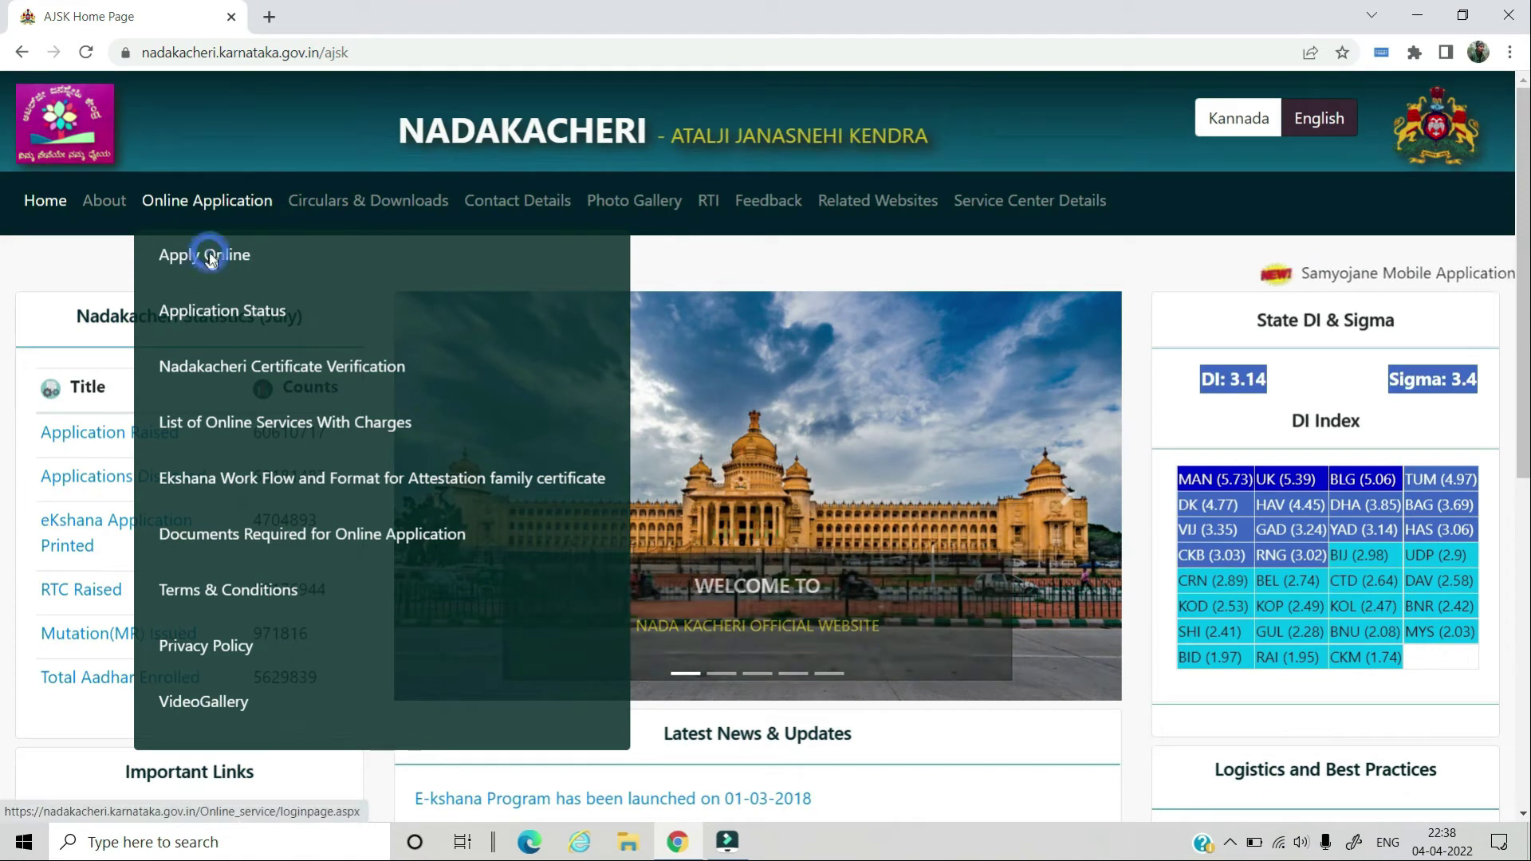
left_click(697, 342)
type("70")
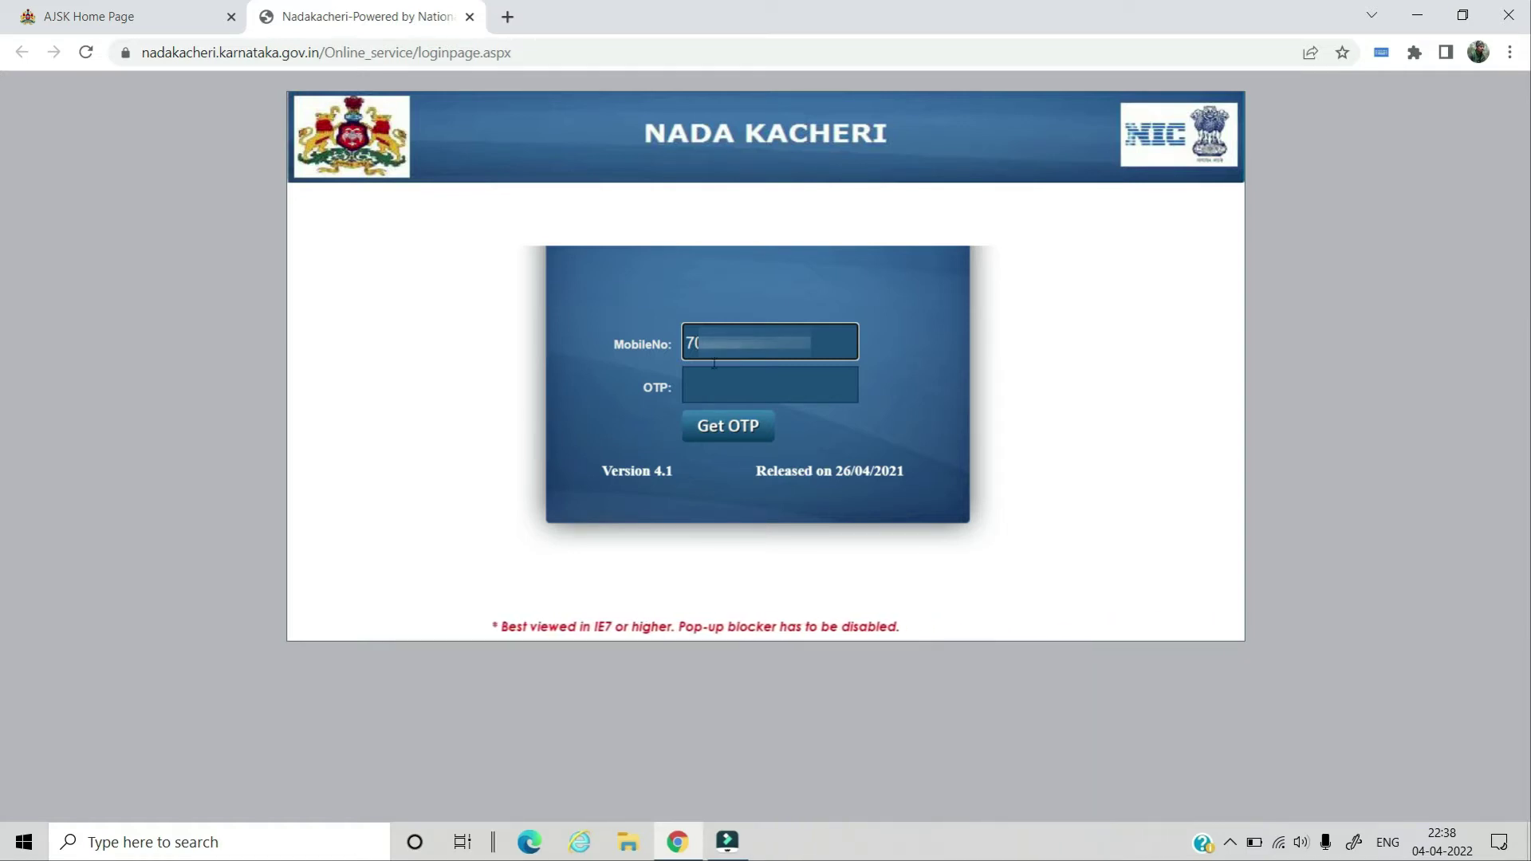
left_click(741, 426)
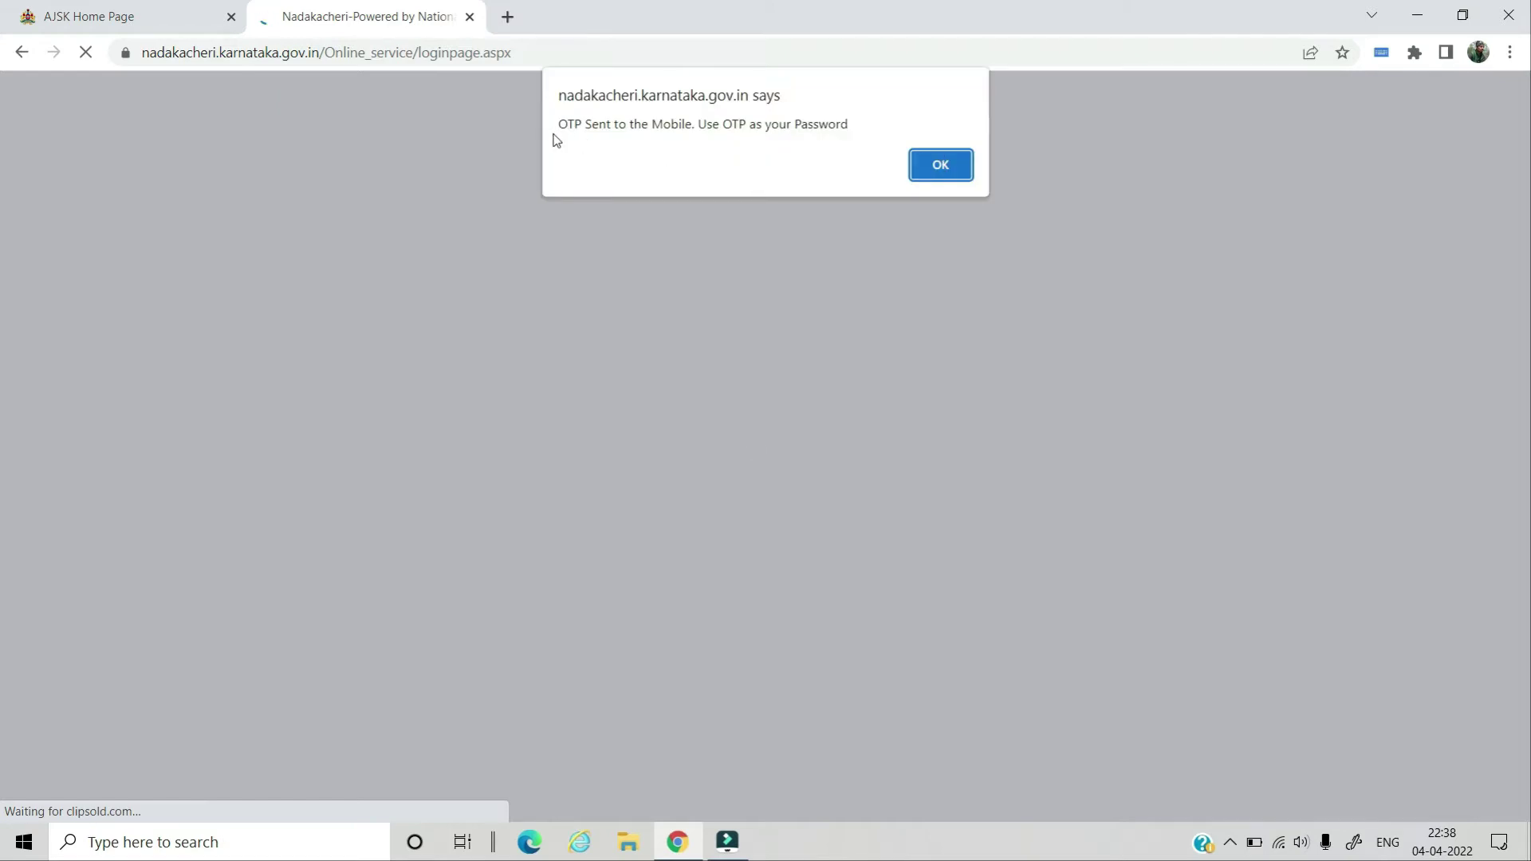
left_click(945, 165)
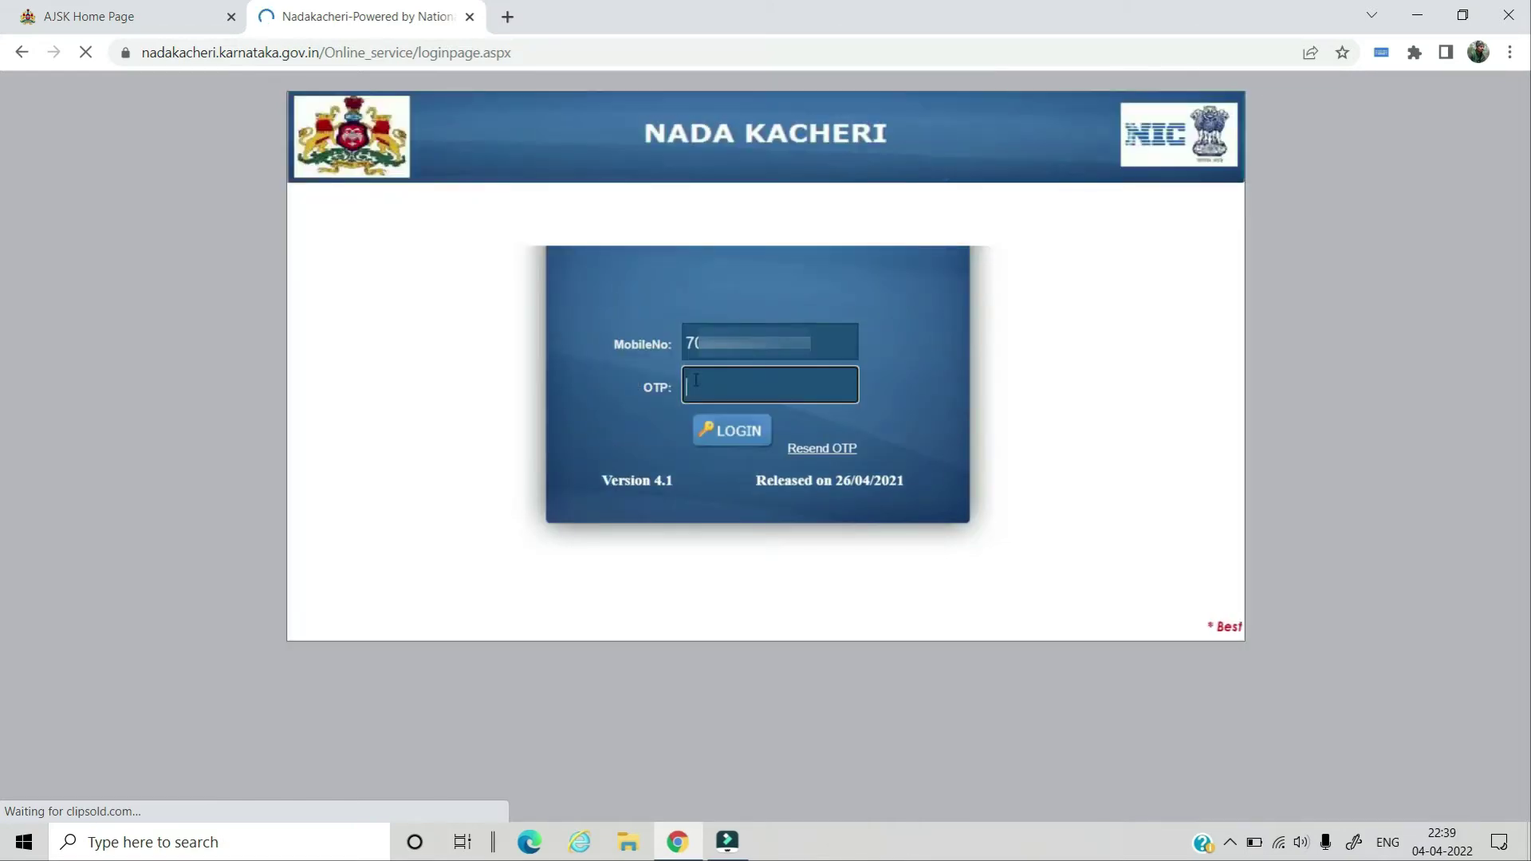
type("***")
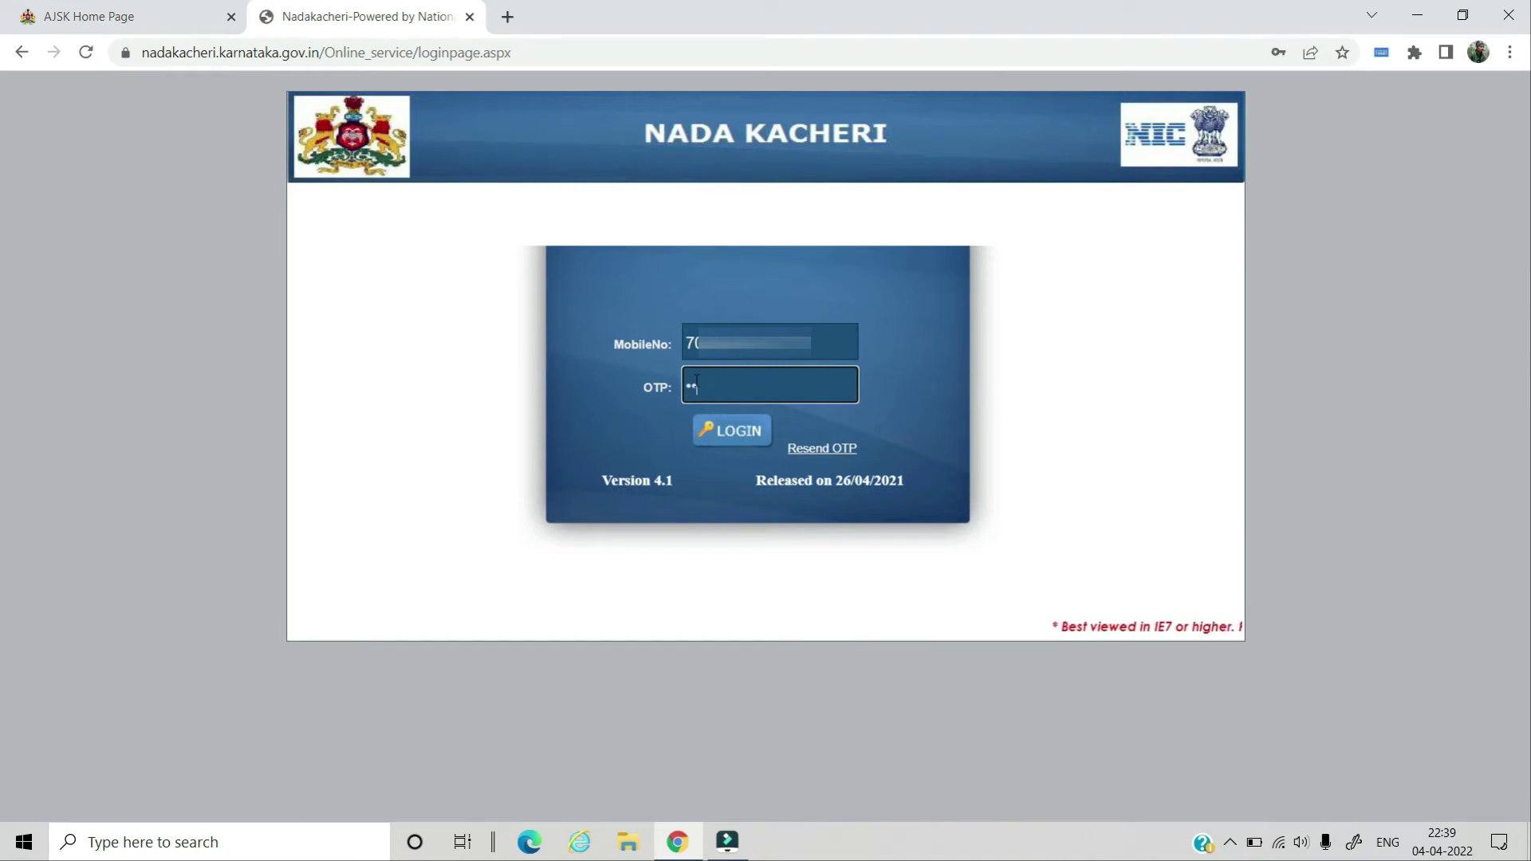
type("***")
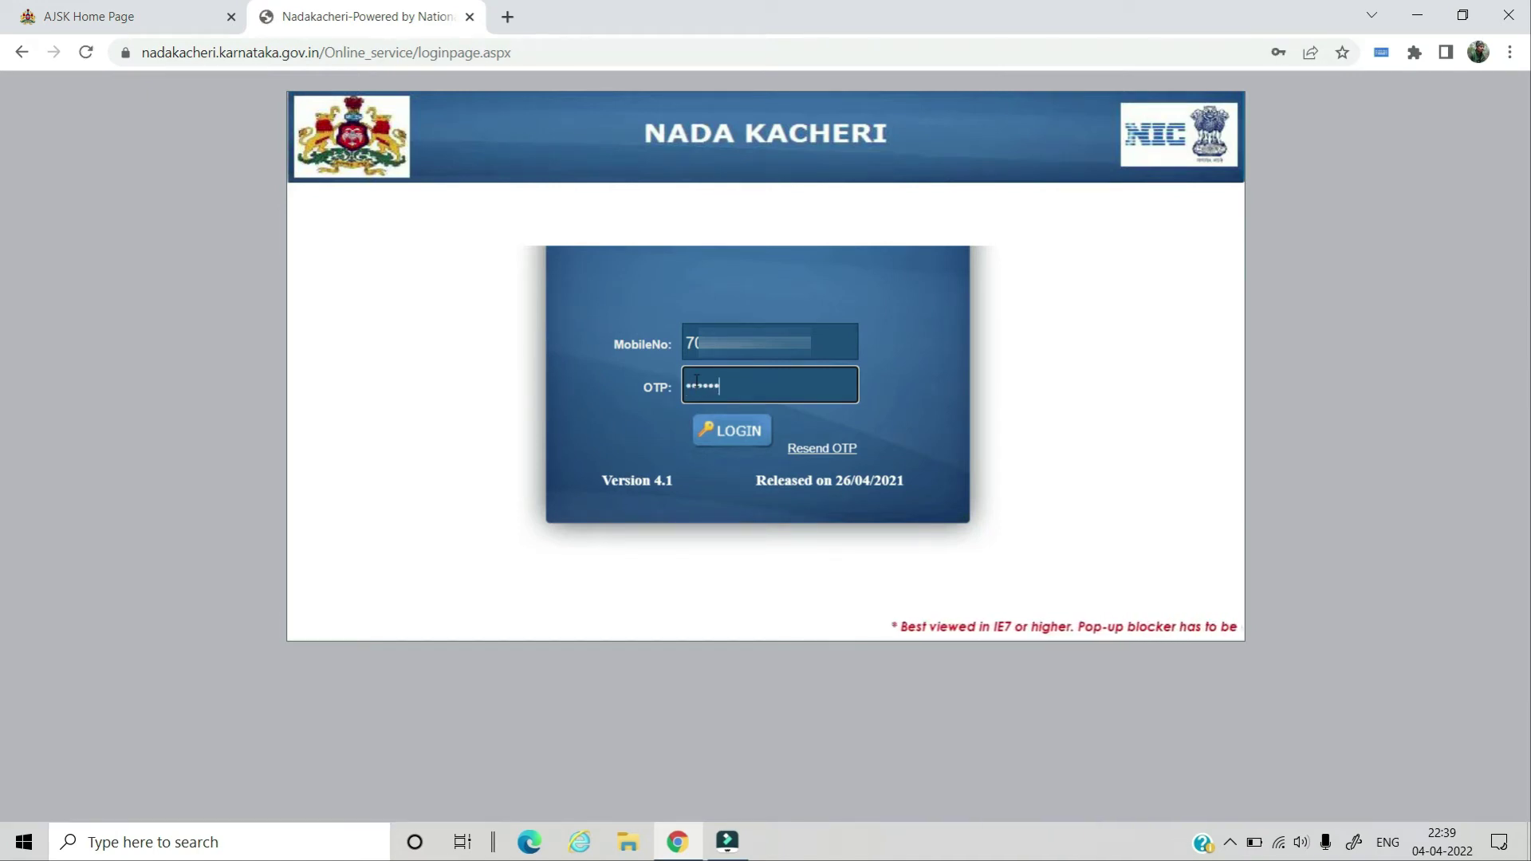
left_click(733, 431)
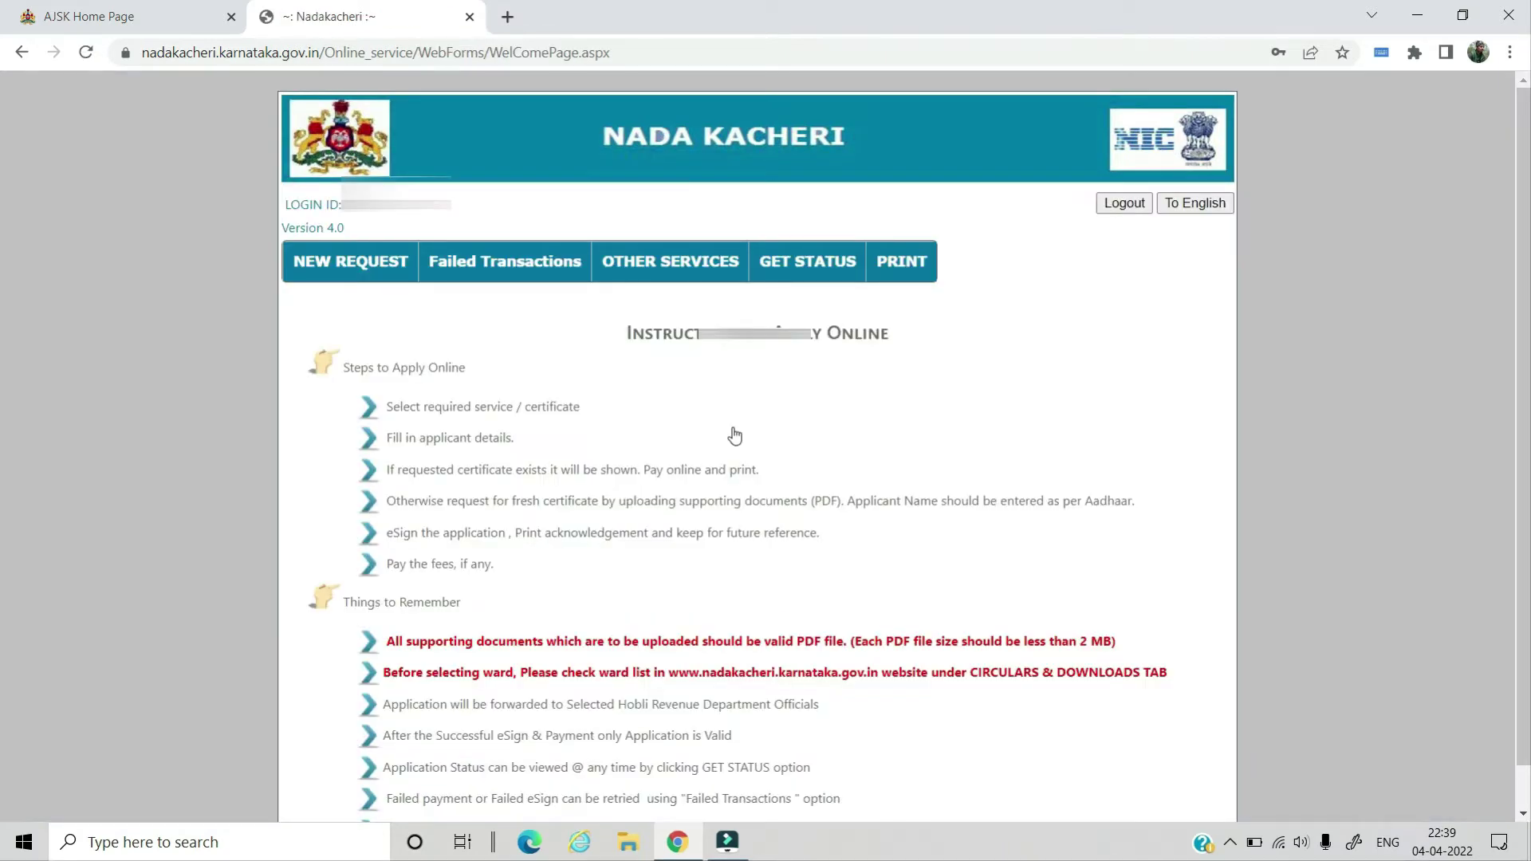
Start a new Income Certificates request in English, choosing the ordinary income certificate type.
mouse_move(379, 266)
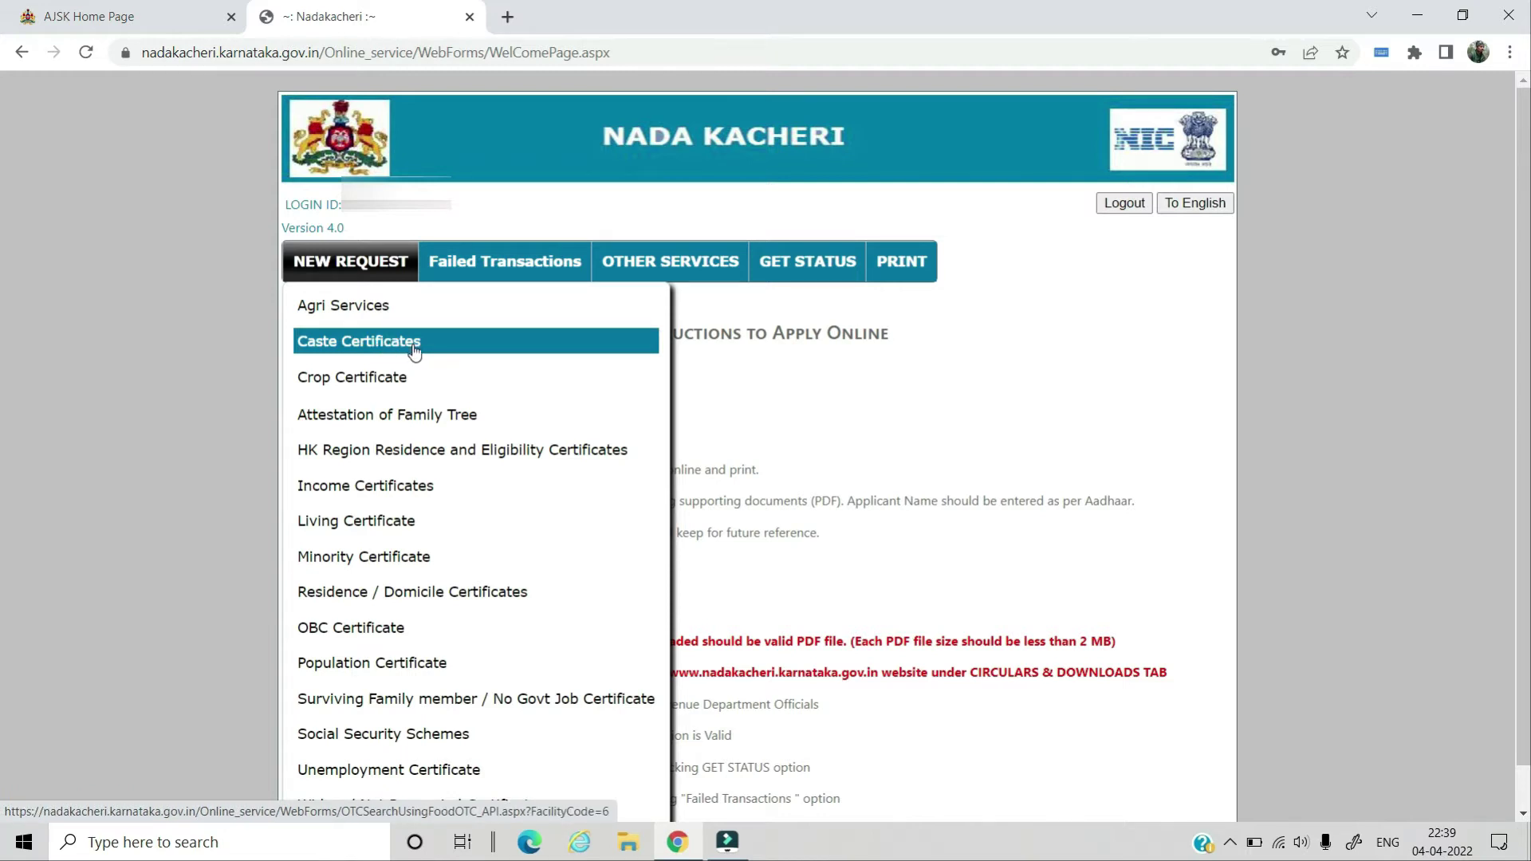
left_click(372, 485)
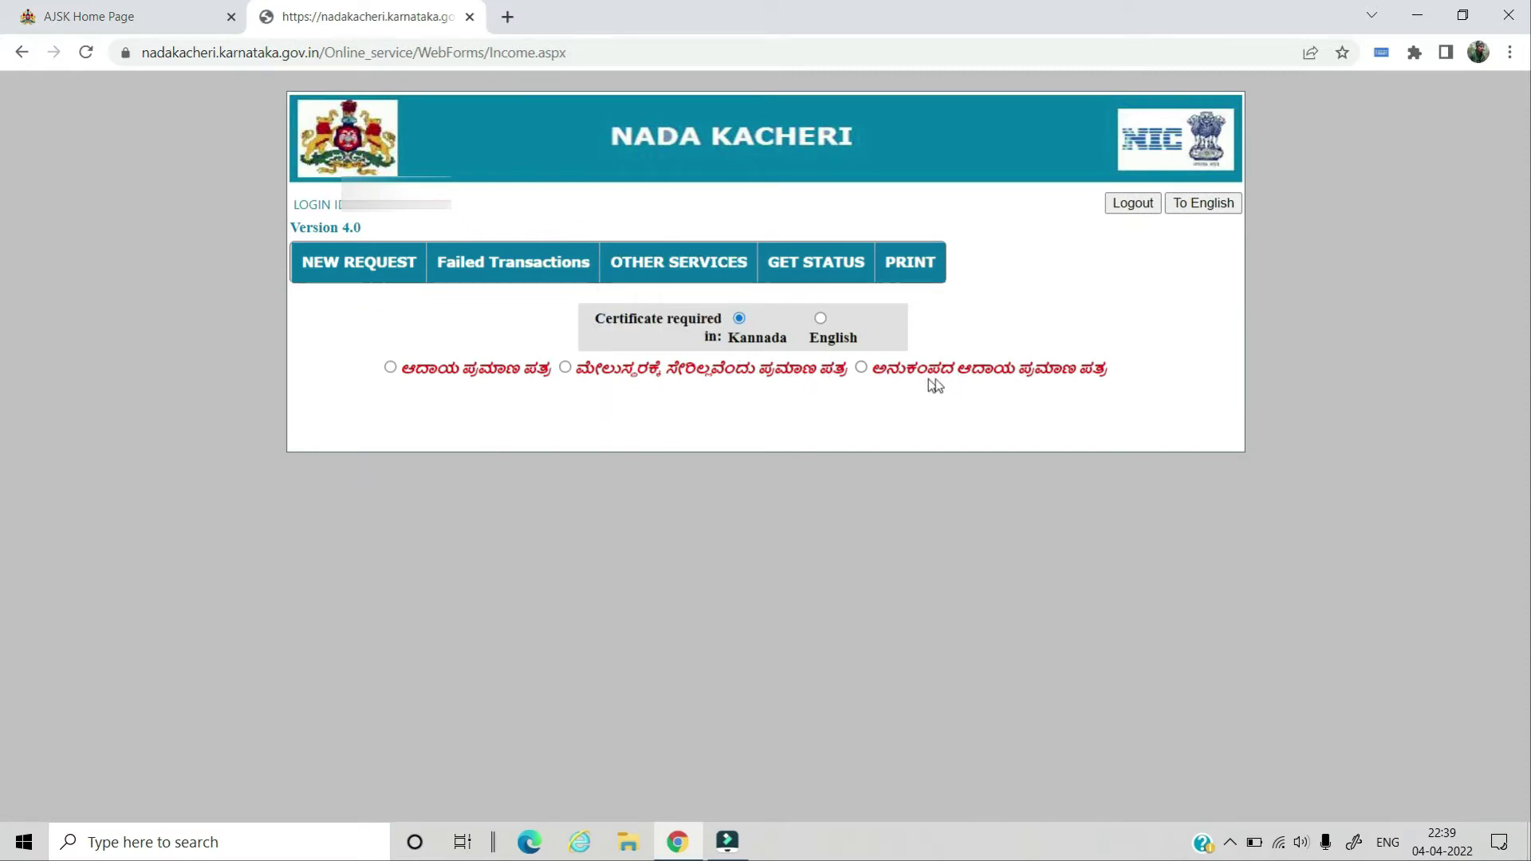
left_click(822, 319)
left_click(390, 367)
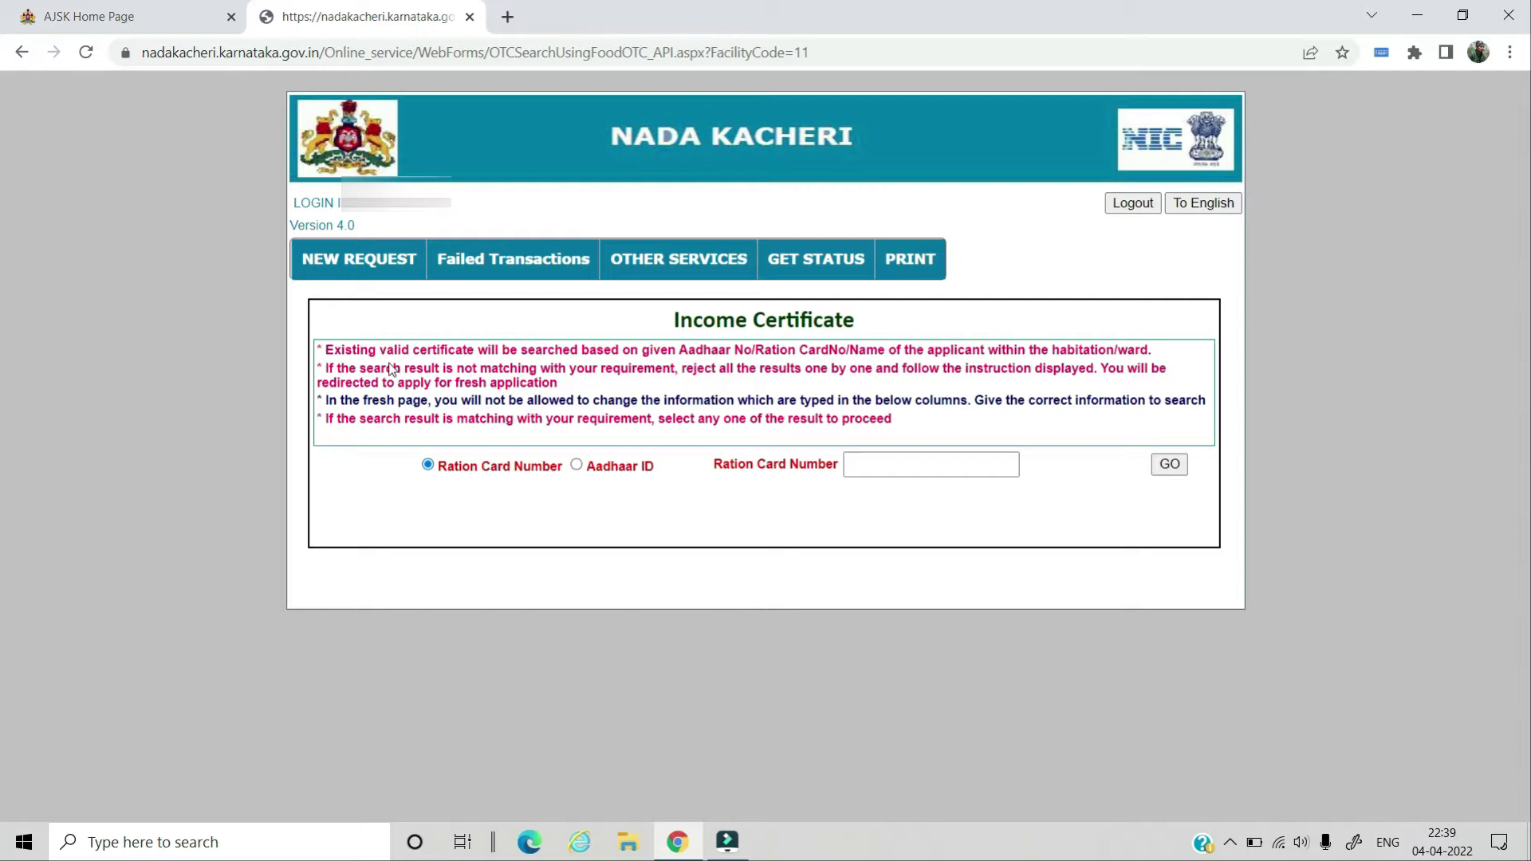
Switch the search to Aadhaar ID, show the form in English, and select the applicant's district.
left_click(577, 467)
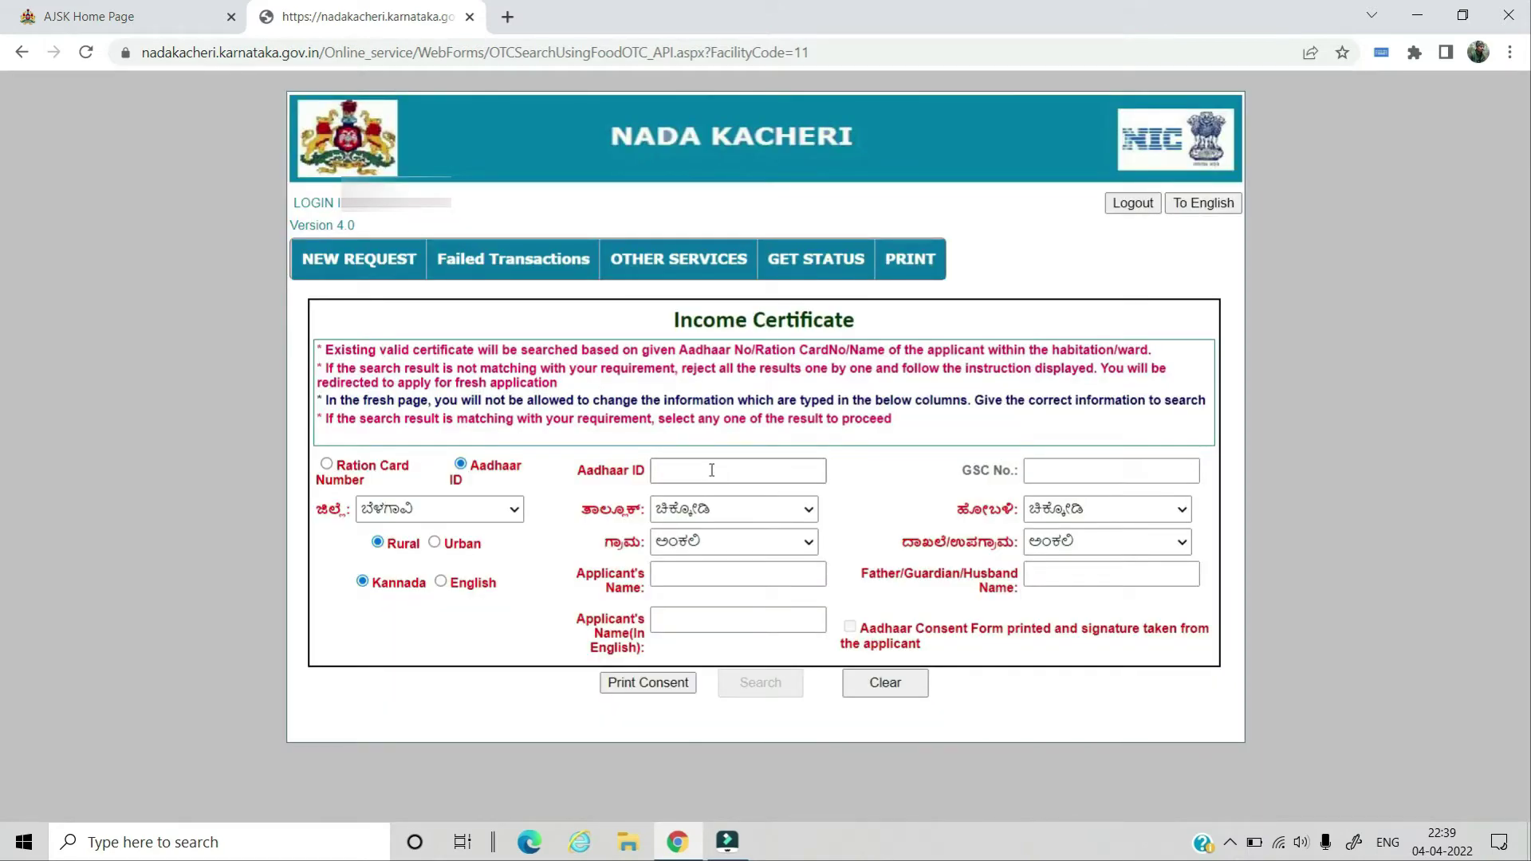
left_click(708, 471)
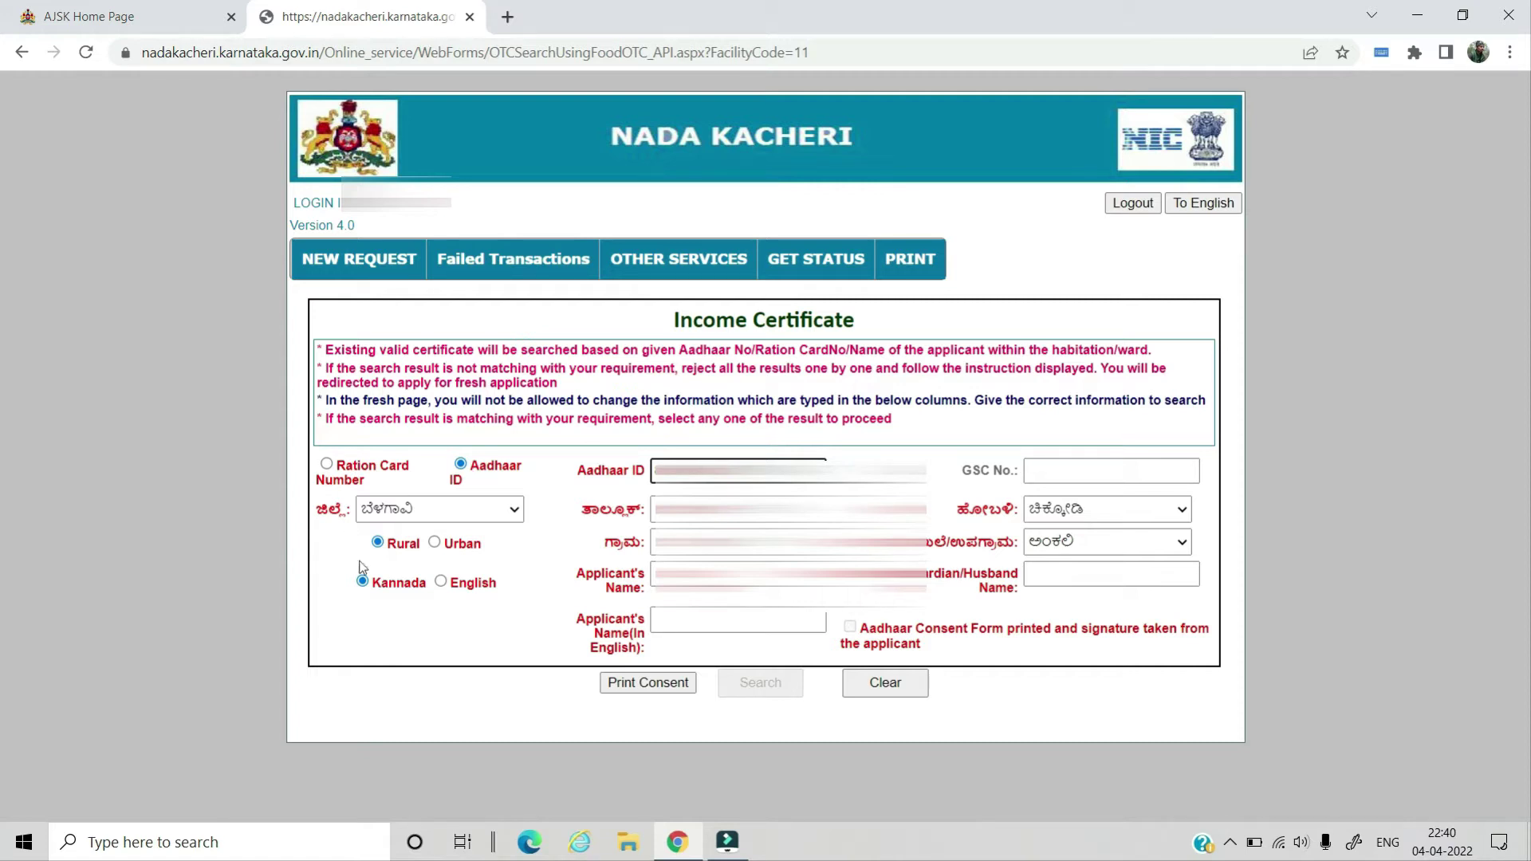
left_click(440, 581)
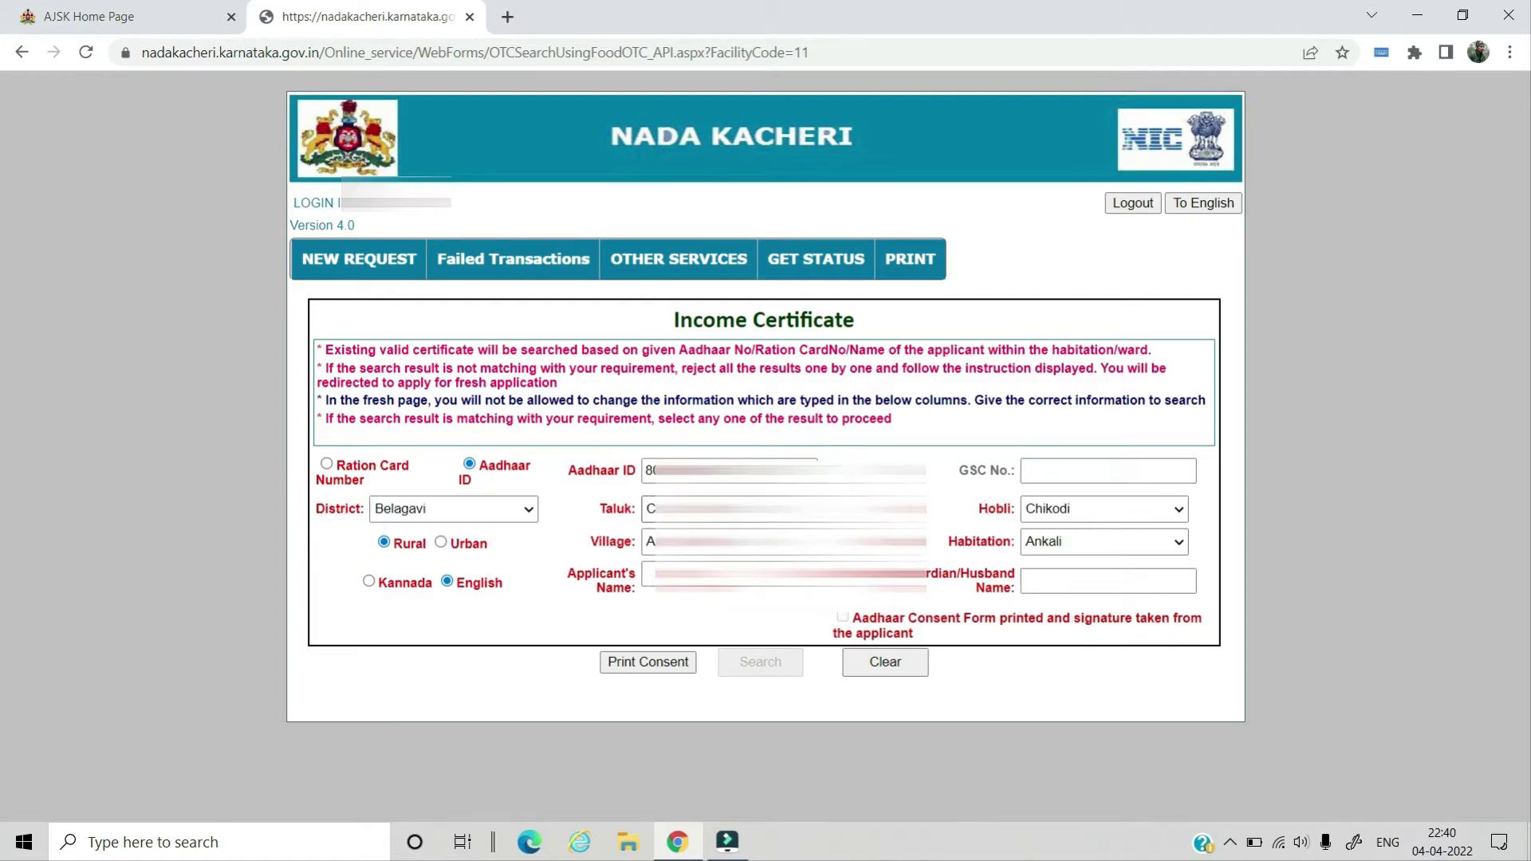
left_click(475, 508)
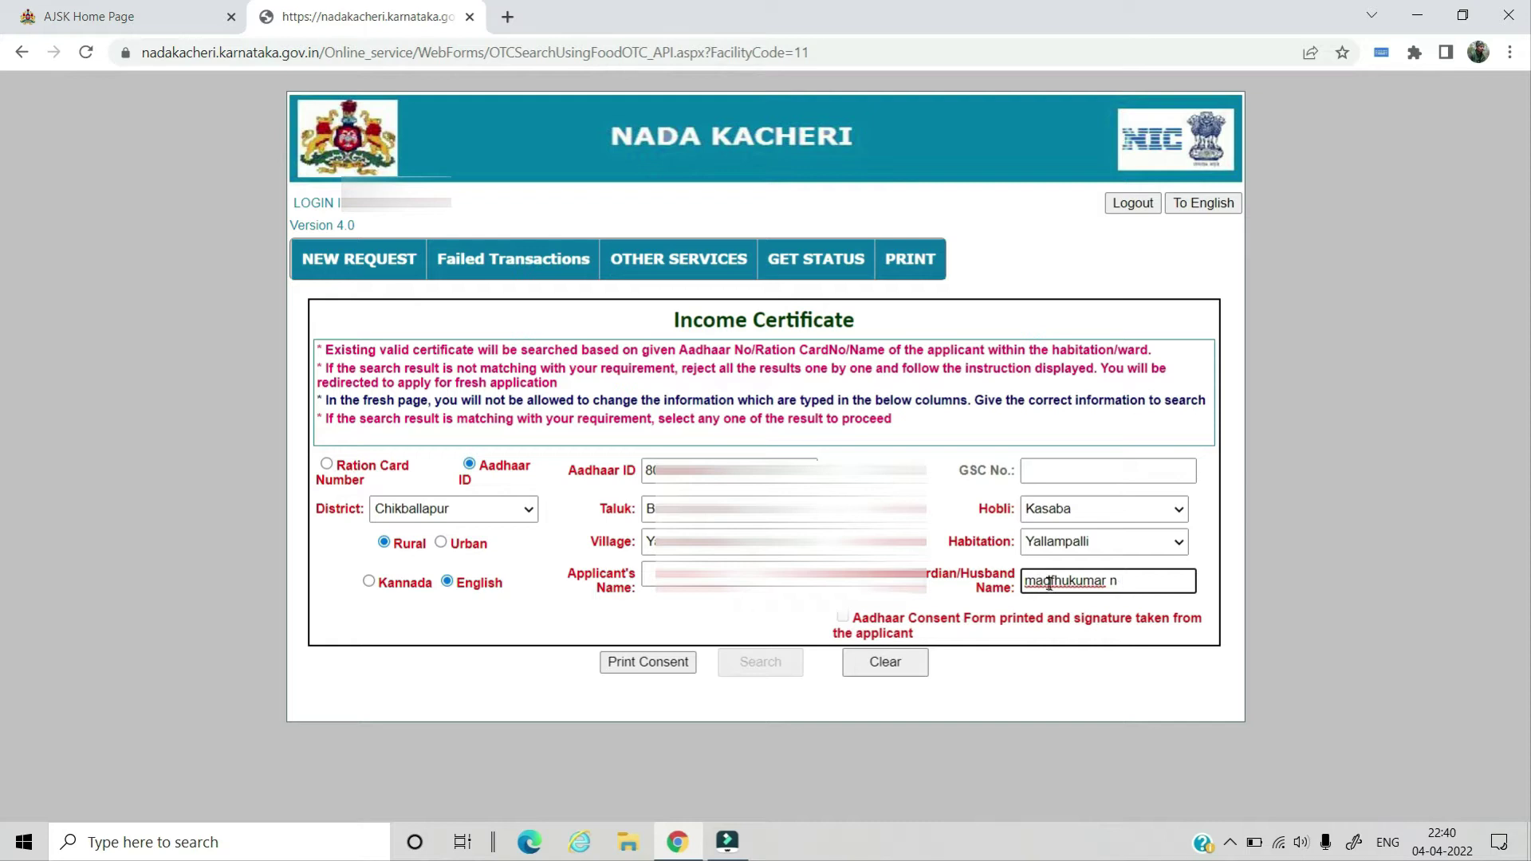
Remove the stray letter from the guardian name and print the Aadhaar consent letter.
left_click(1055, 586)
key("BackSpace")
left_click(646, 575)
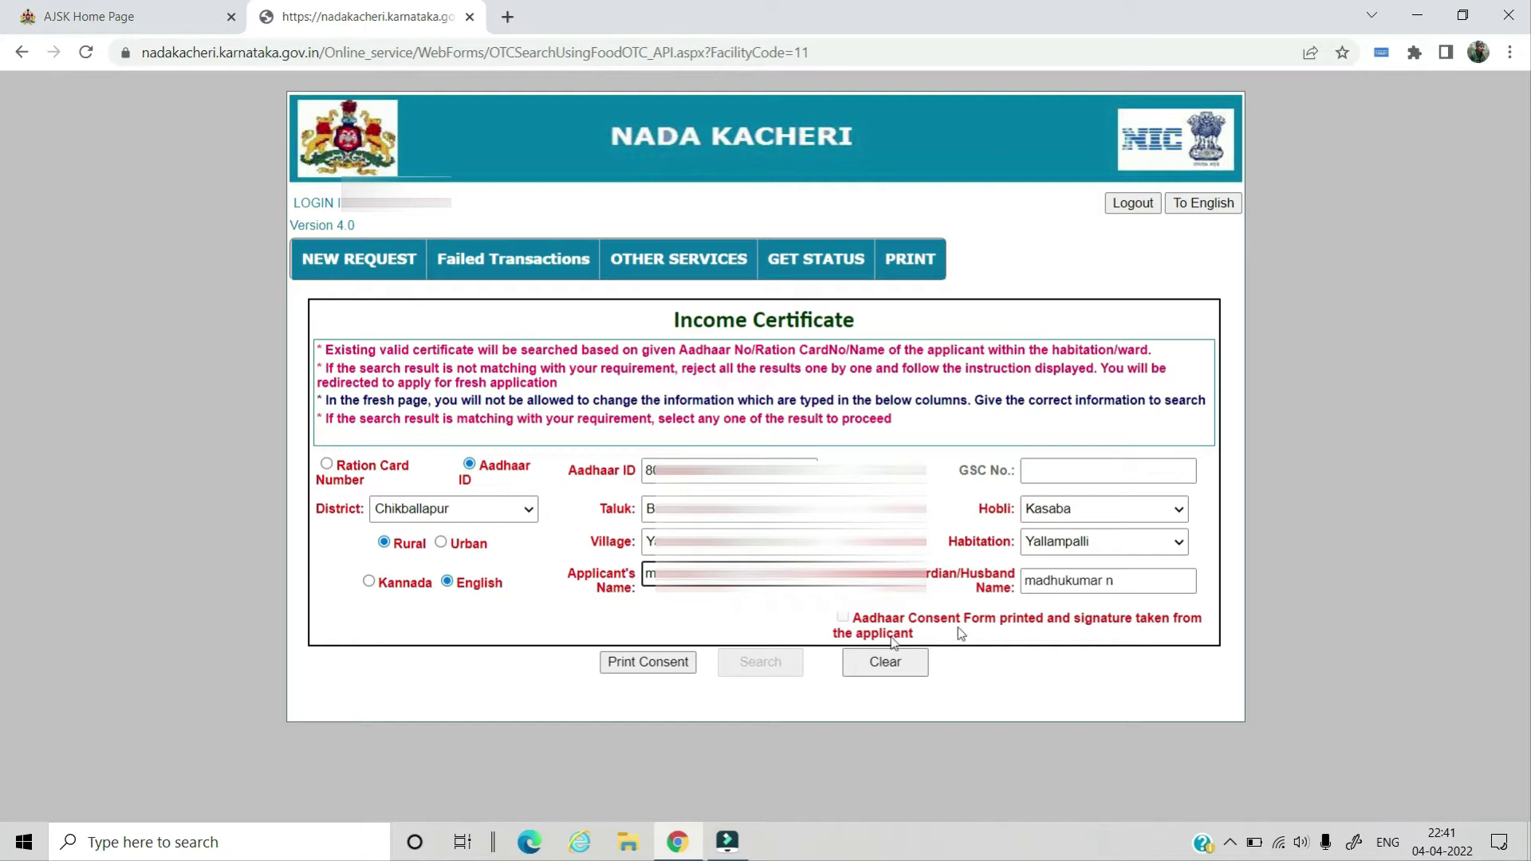
left_click(648, 664)
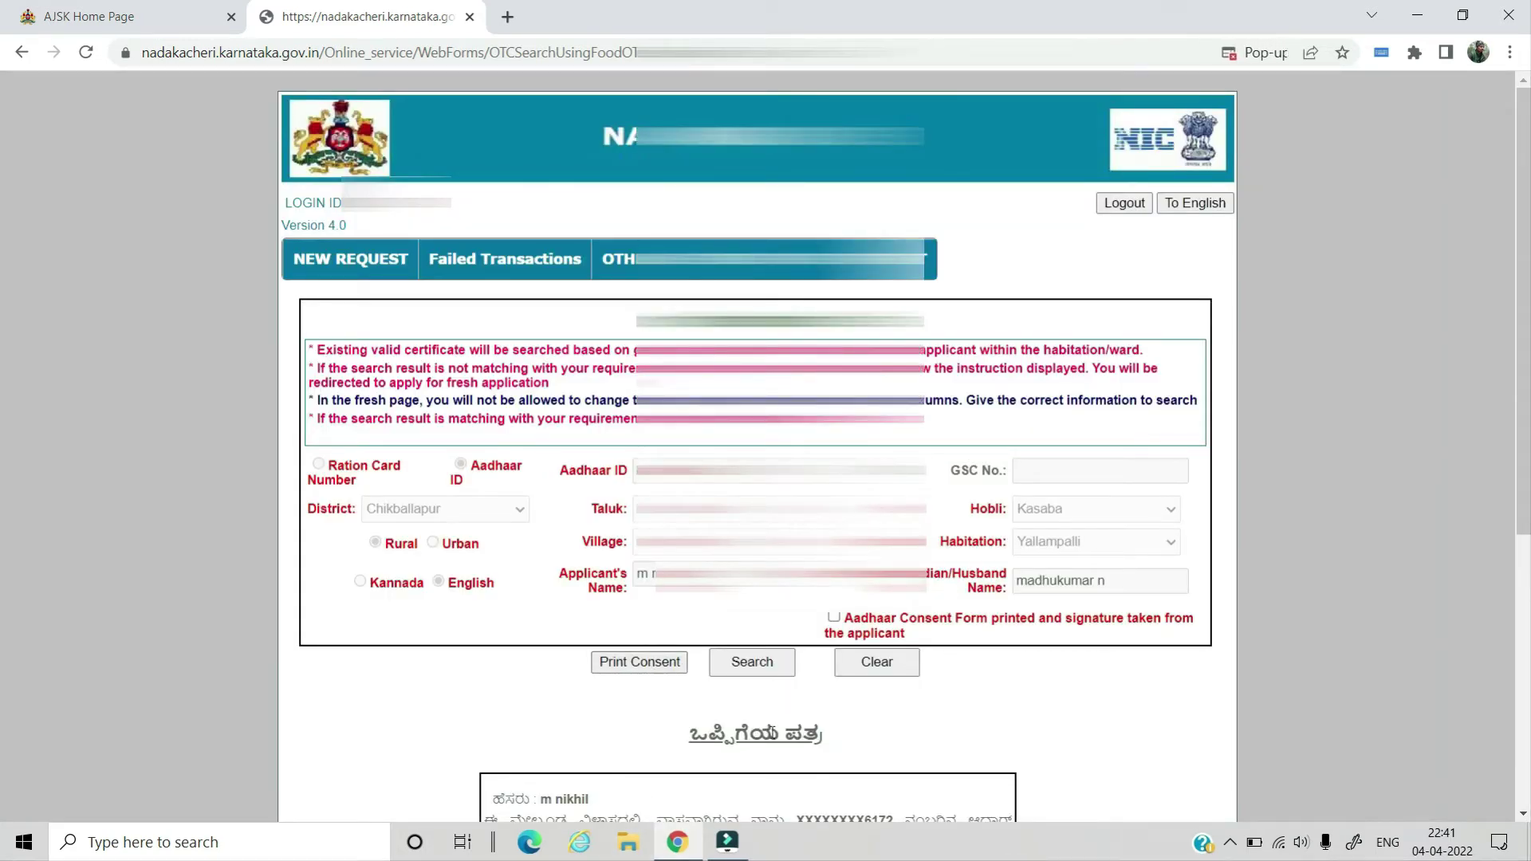
Scroll down to review the Aadhaar consent letter, then back up to the search form.
scroll(771, 669, "down", 3)
scroll(770, 668, "down", 1)
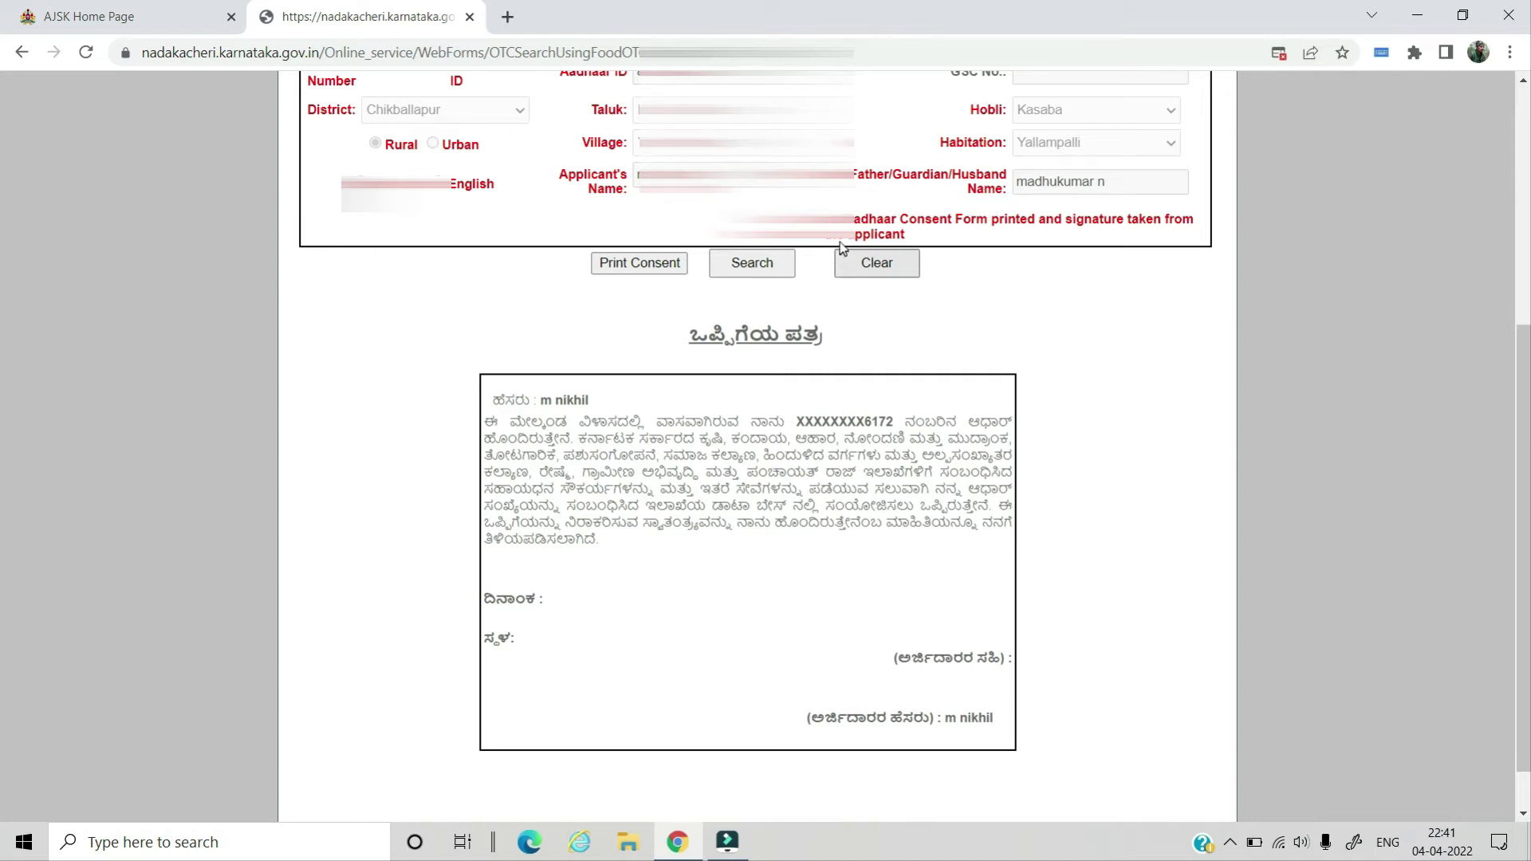
scroll(845, 348, "up", 5)
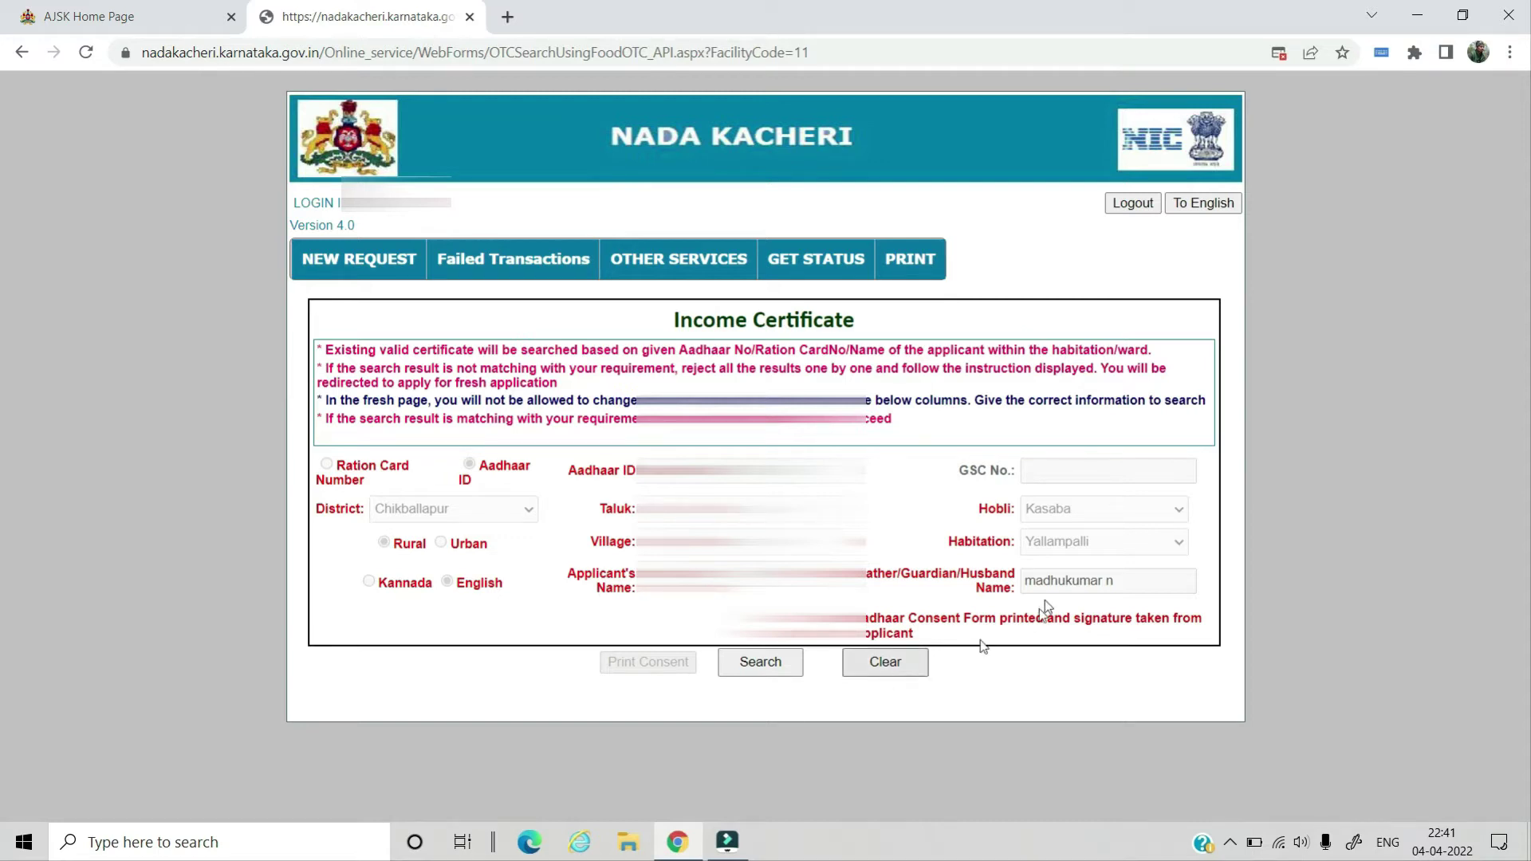
Search for a signed income certificate and accept the not-found notice to open a fresh application.
left_click(775, 661)
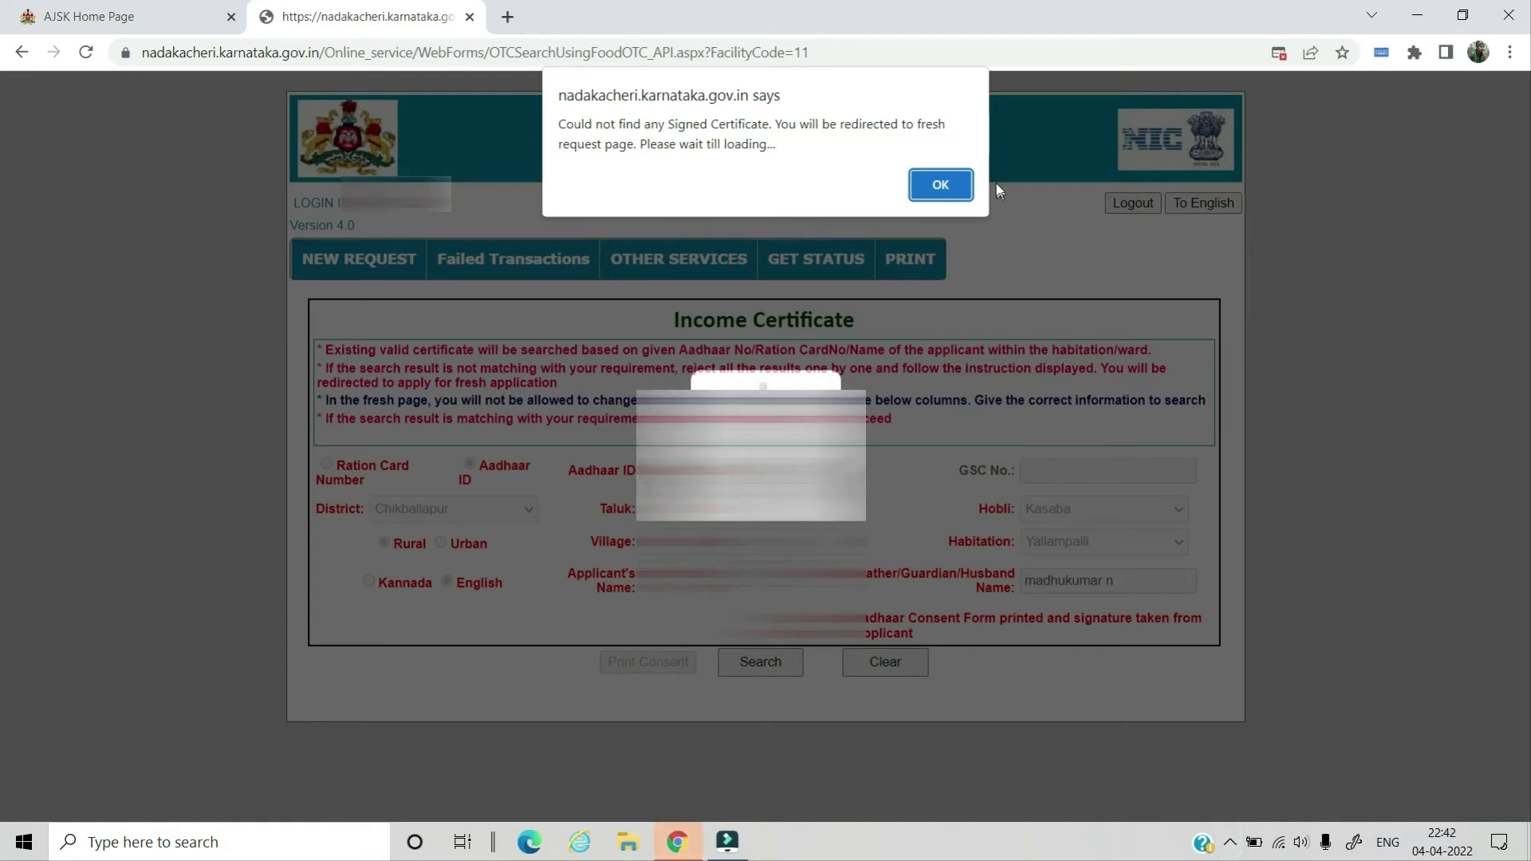
left_click(965, 182)
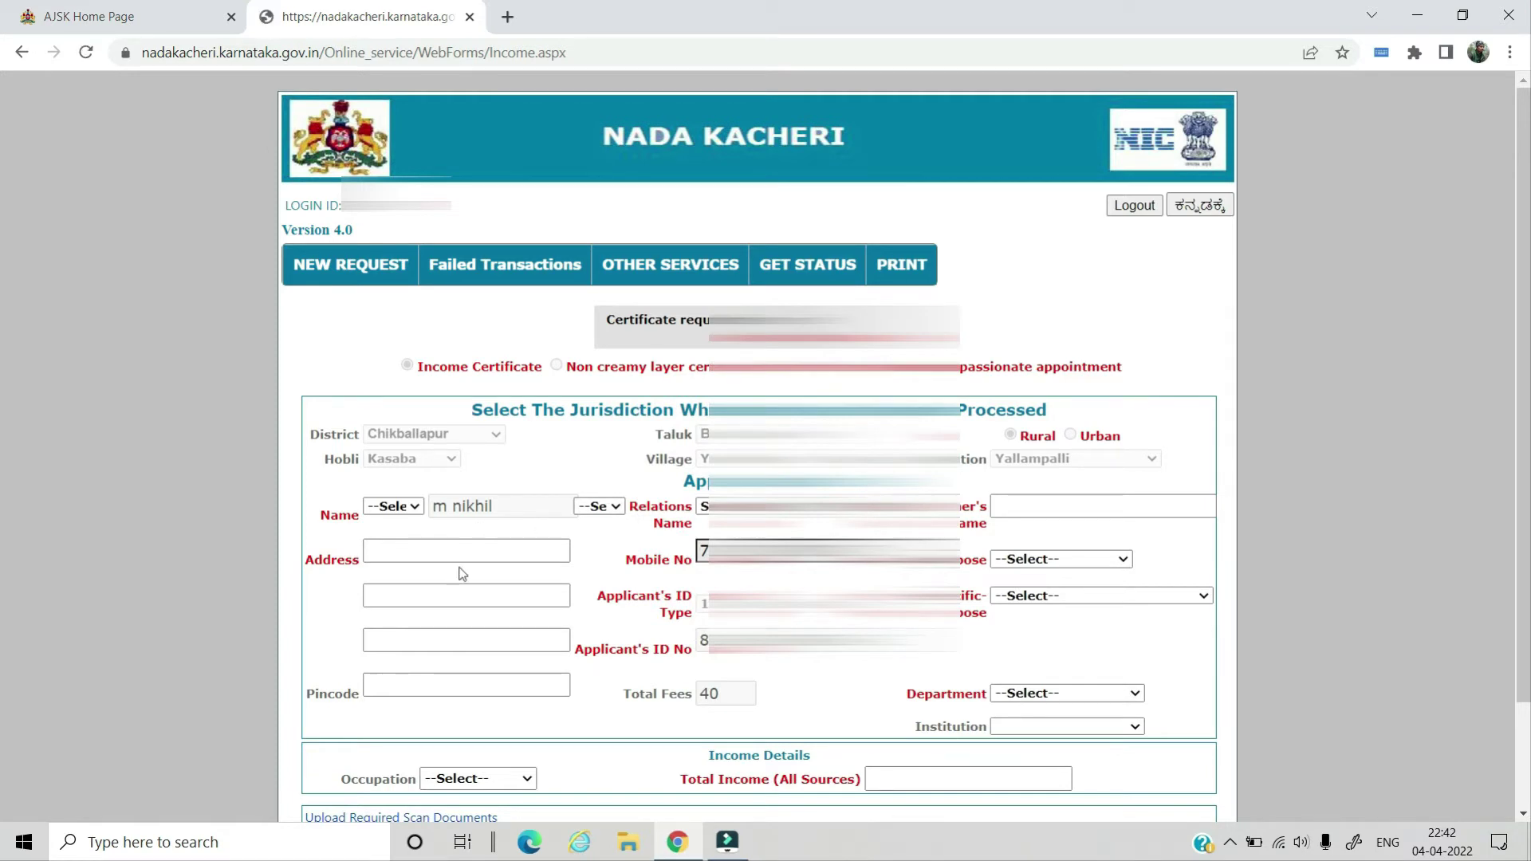
Set the title to Kumar. and relation to S/O, and enter the father's name.
left_click(396, 511)
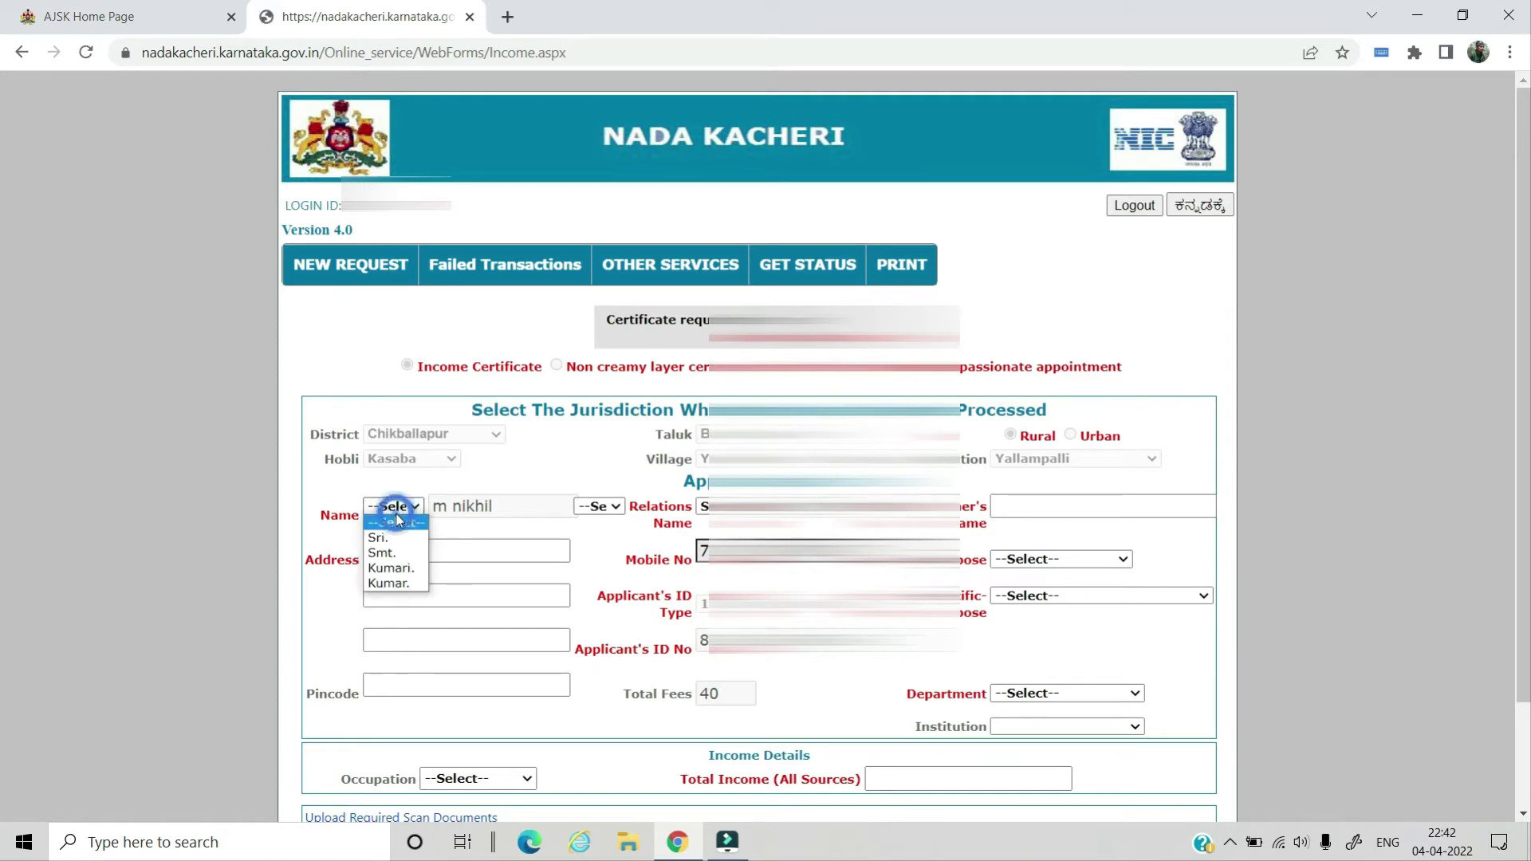
left_click(391, 583)
left_click(611, 506)
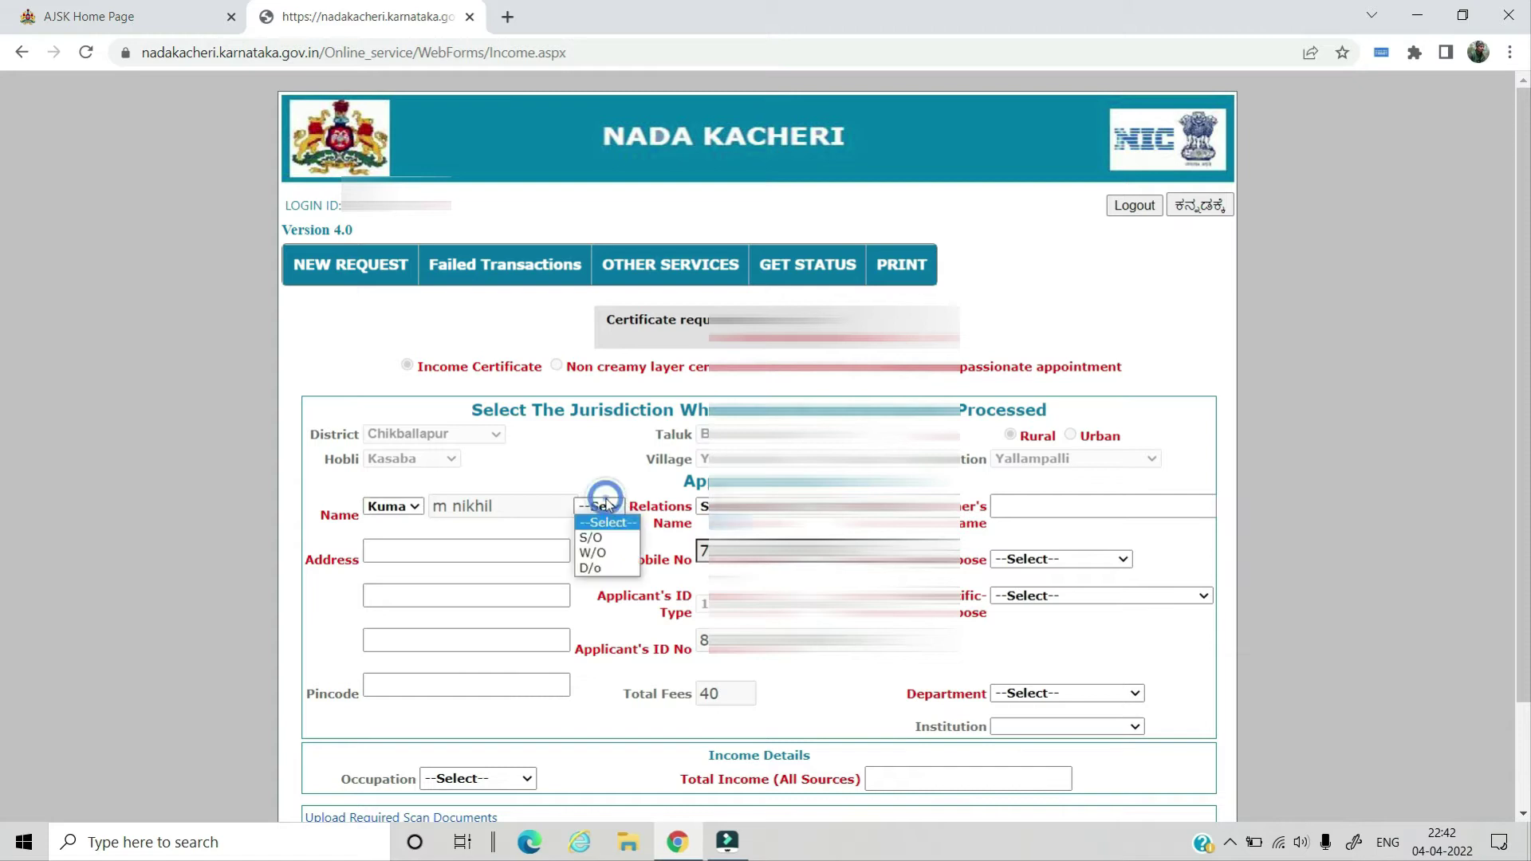
left_click(600, 532)
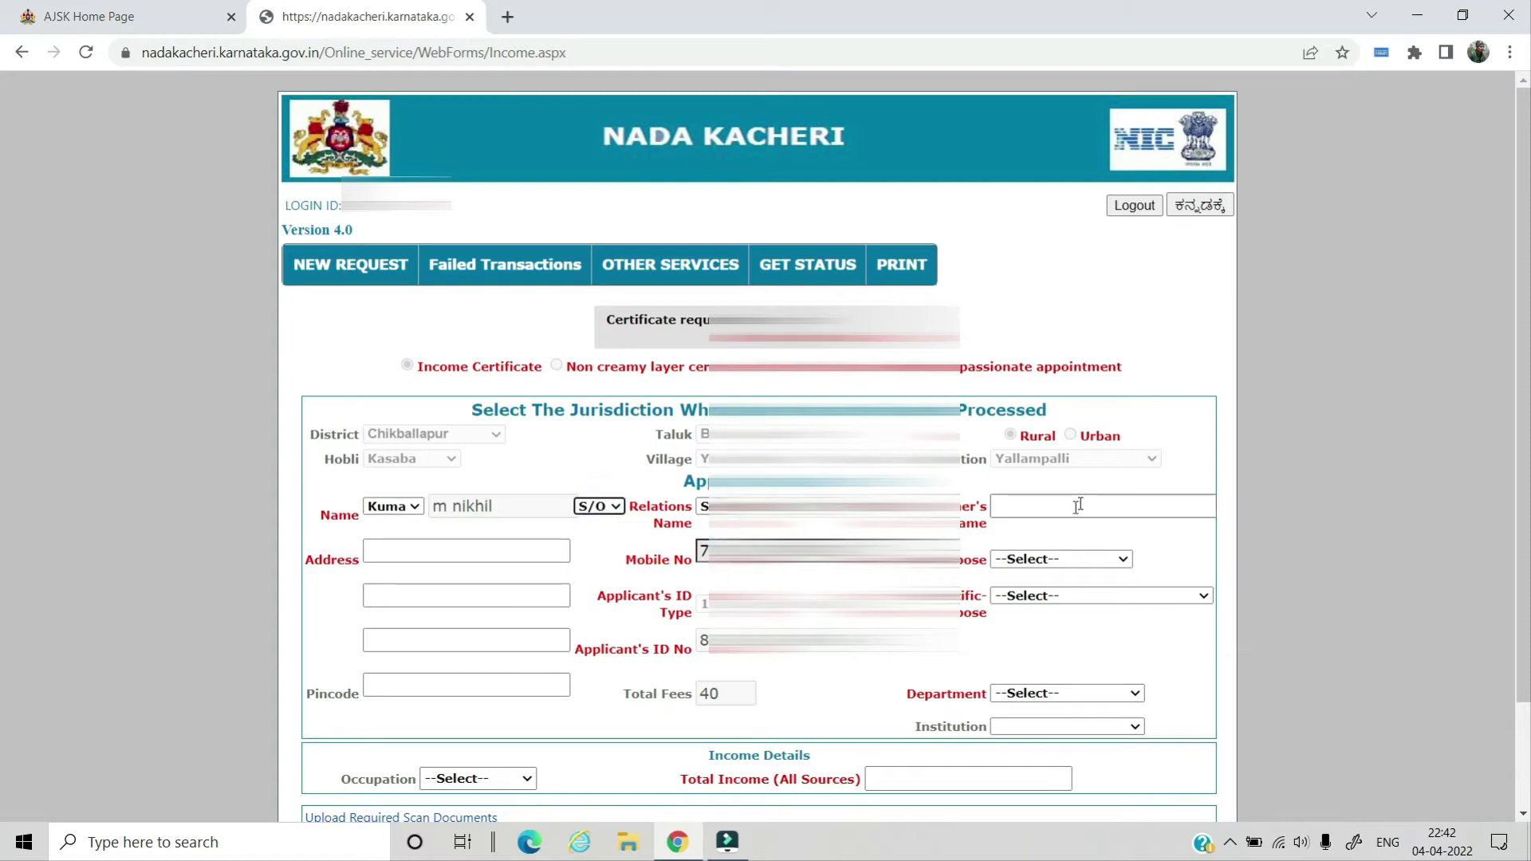
left_click(1037, 505)
type("sowbhagya")
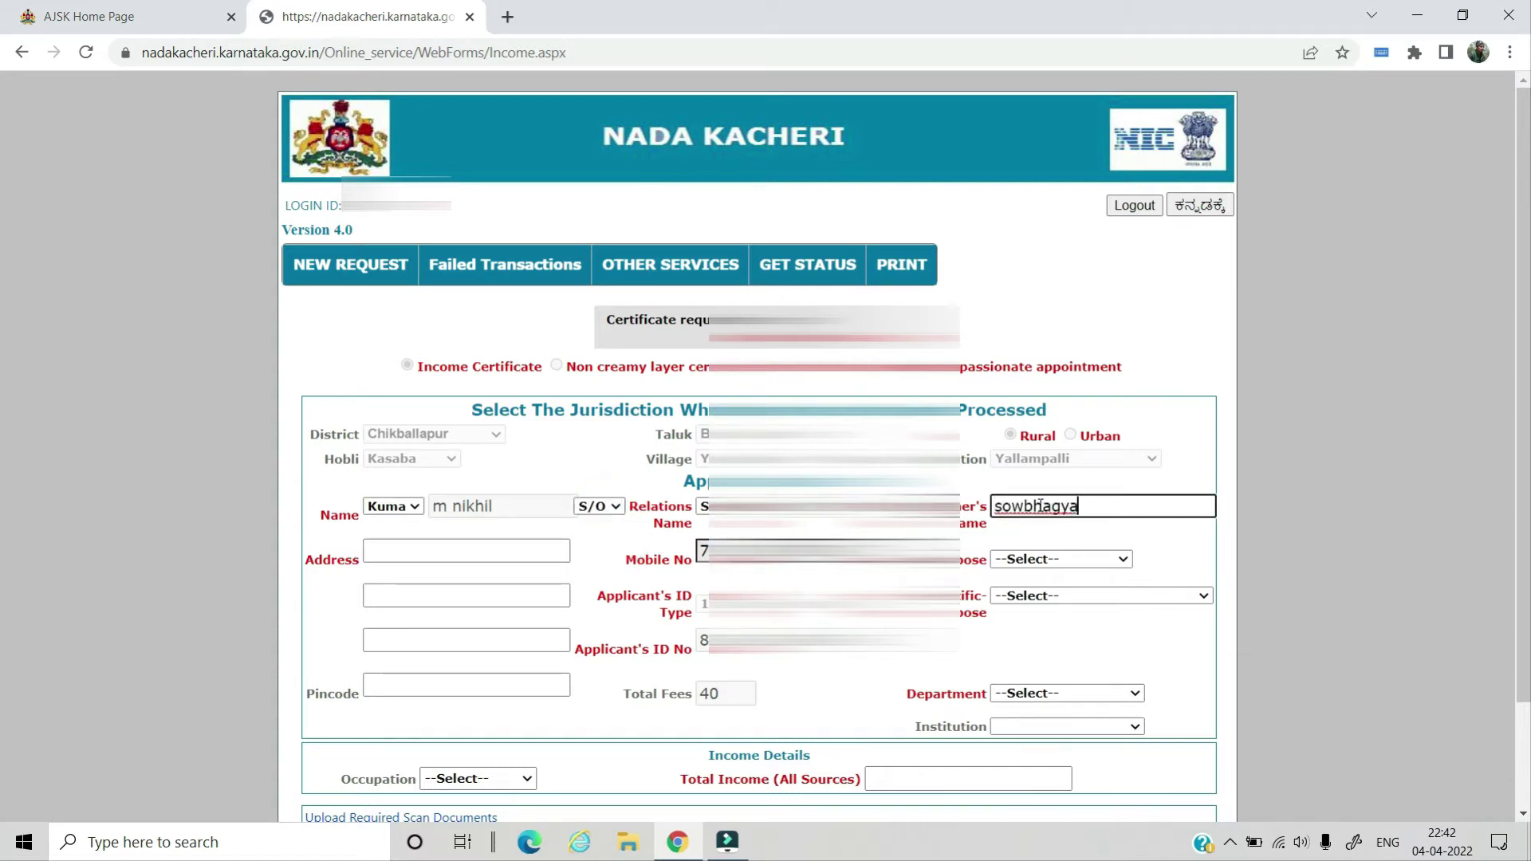
Fill in the applicant's three address lines and move on to the pincode.
left_click(446, 558)
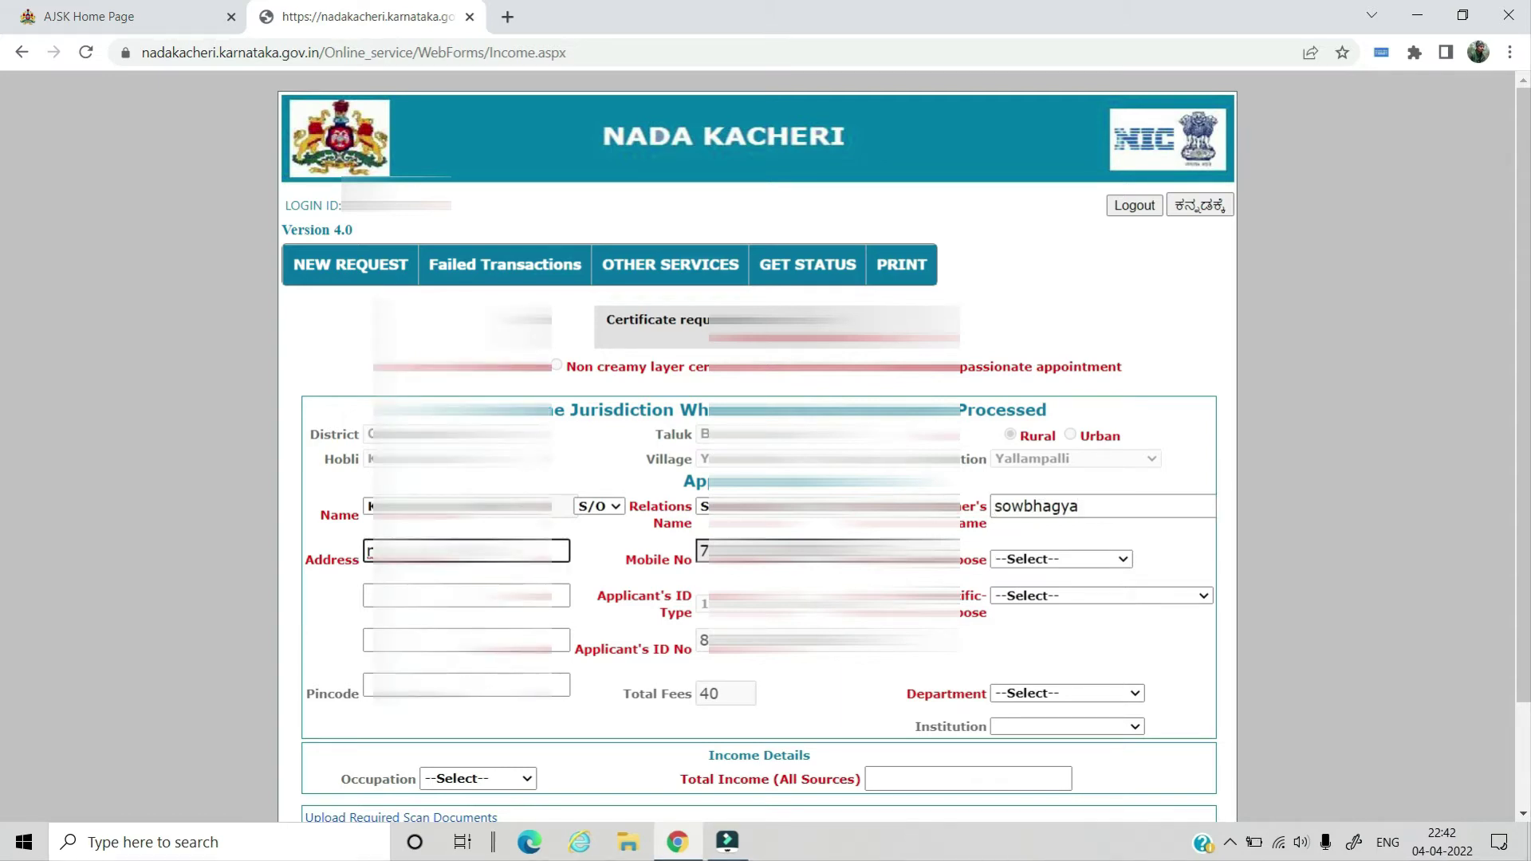
type("ramanagara road")
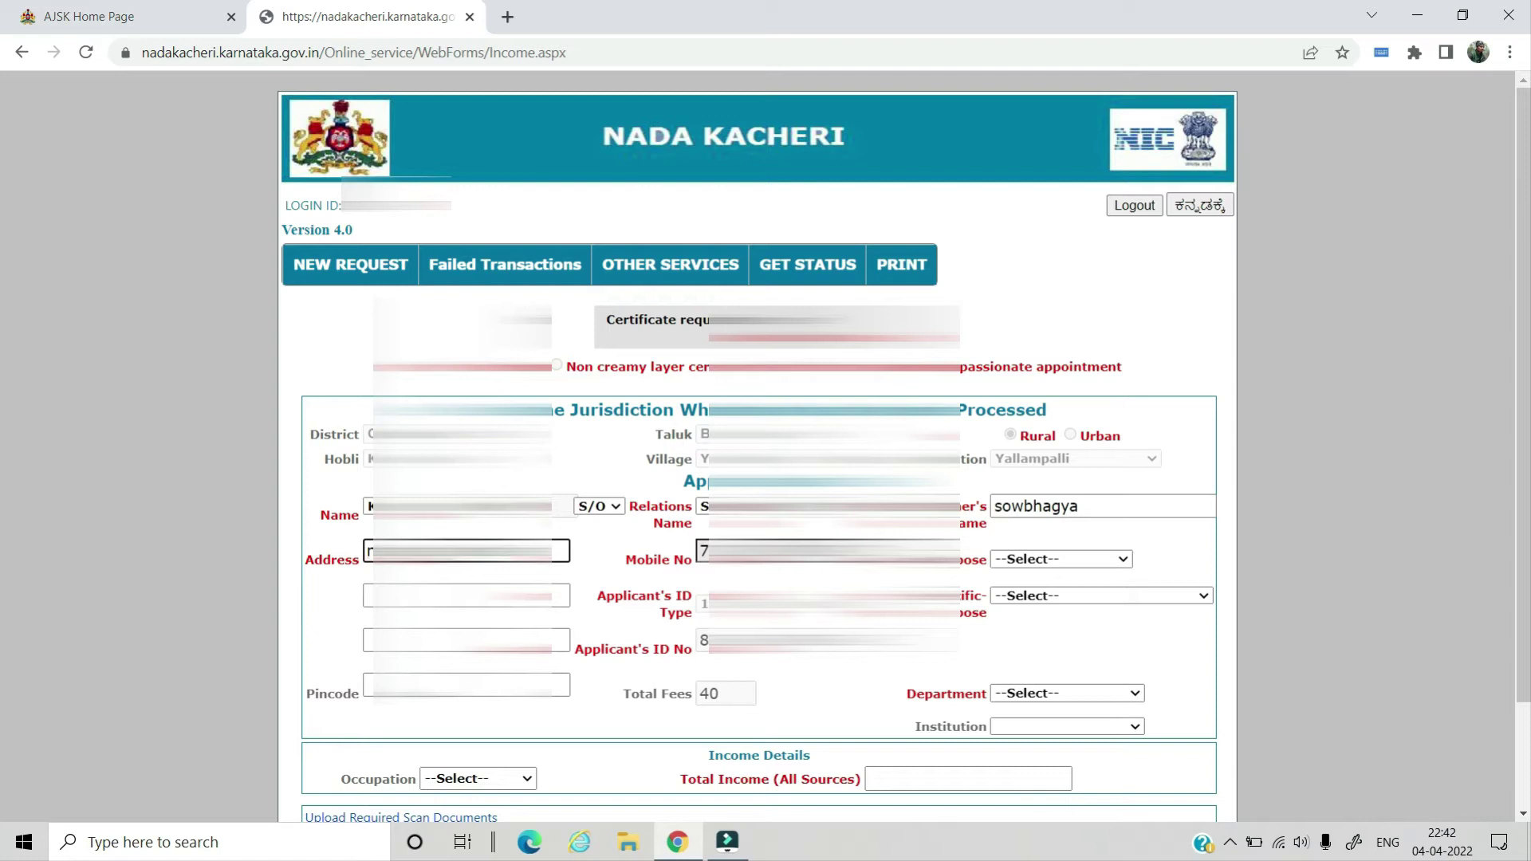
key("Tab")
type("b")
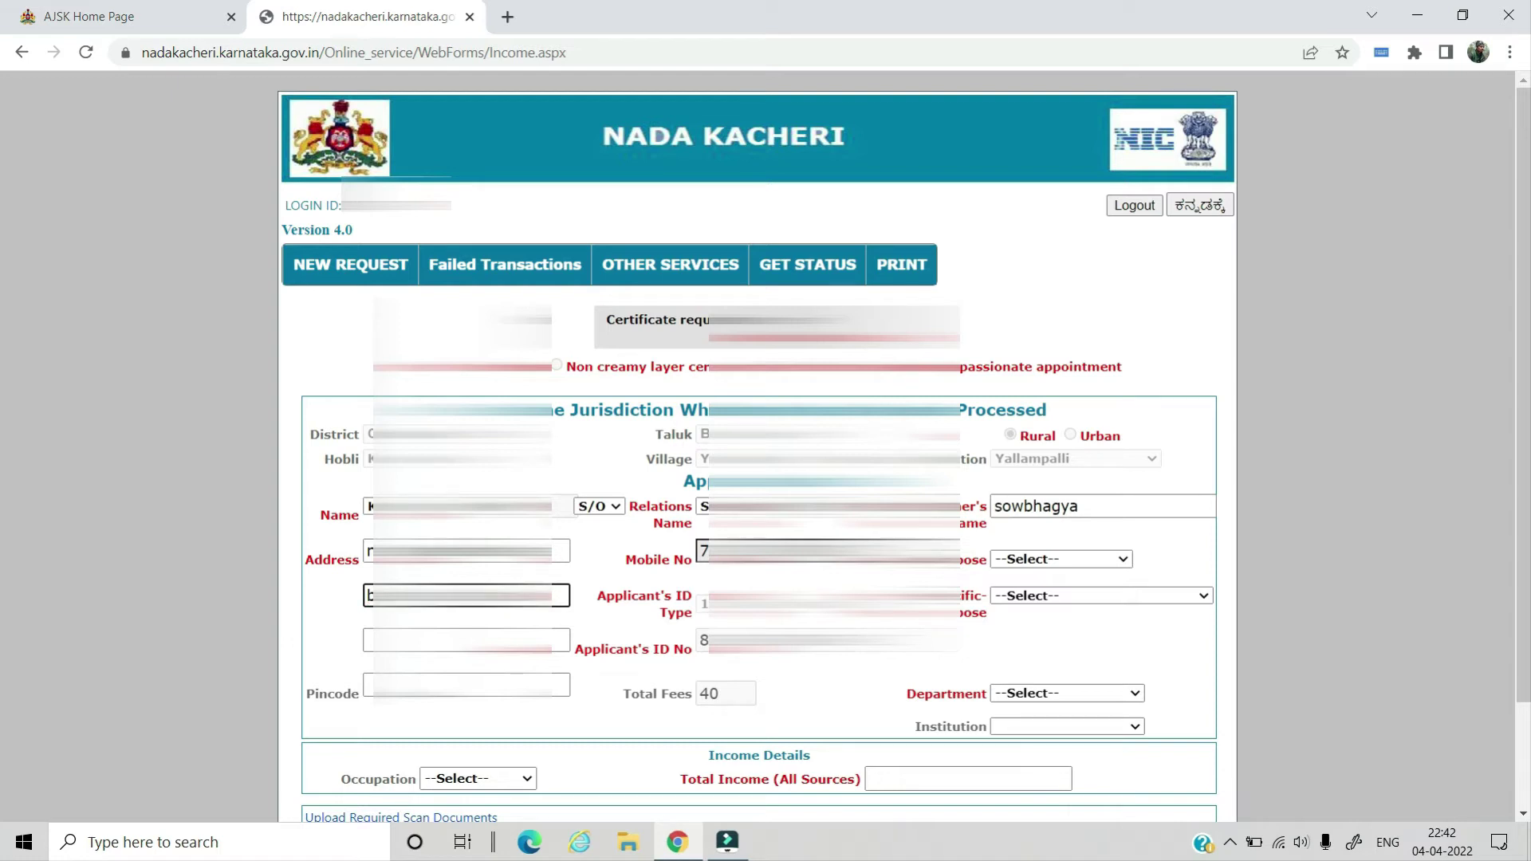
key("Tab")
type("c")
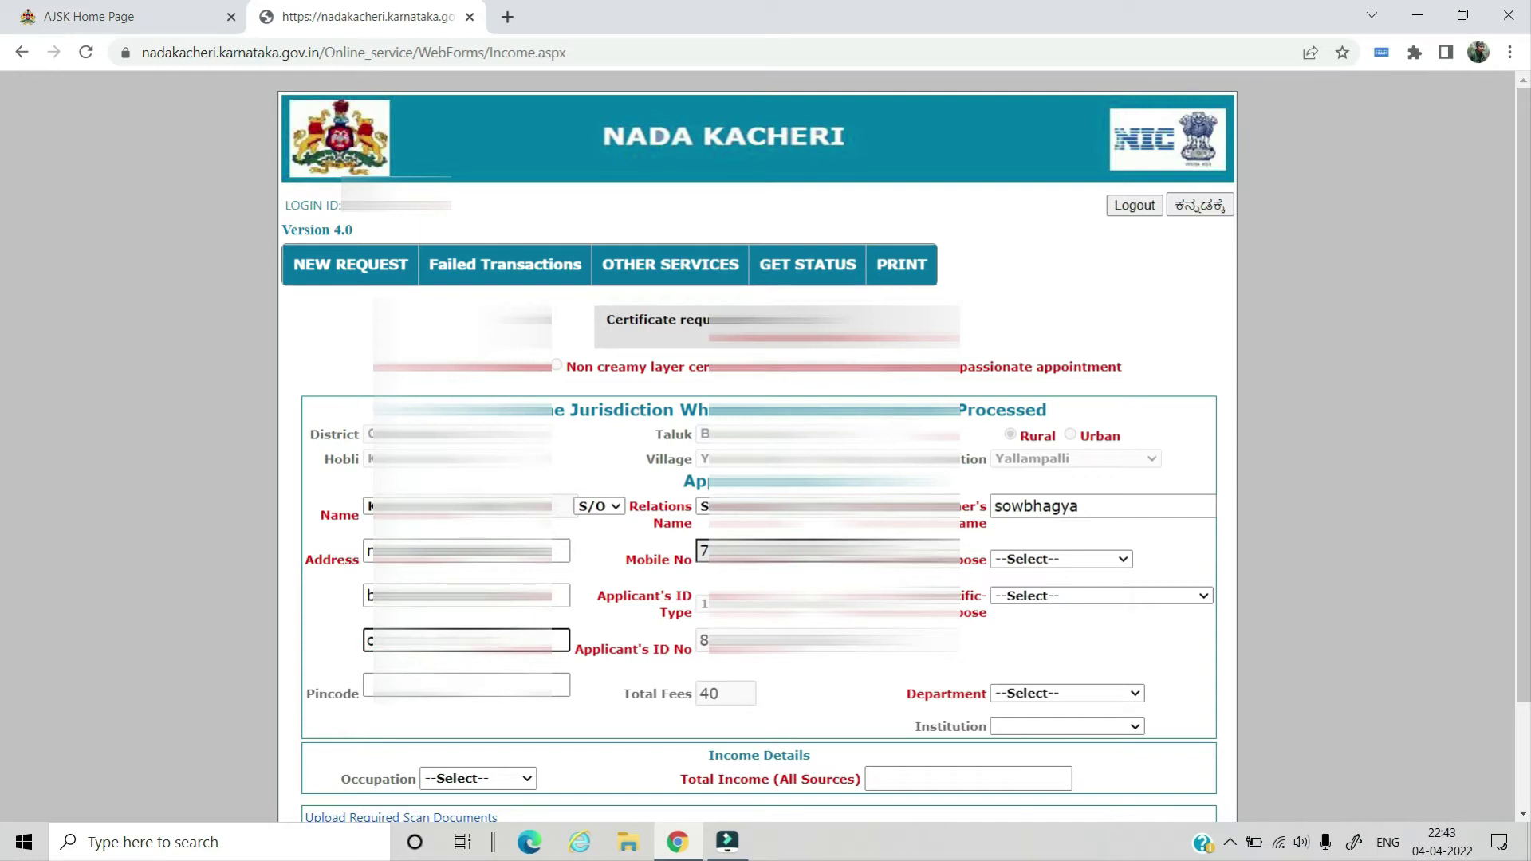
key("Tab")
Enter the pincode, set specific purpose to Ration cards and department to Revenue Dept.
type("5")
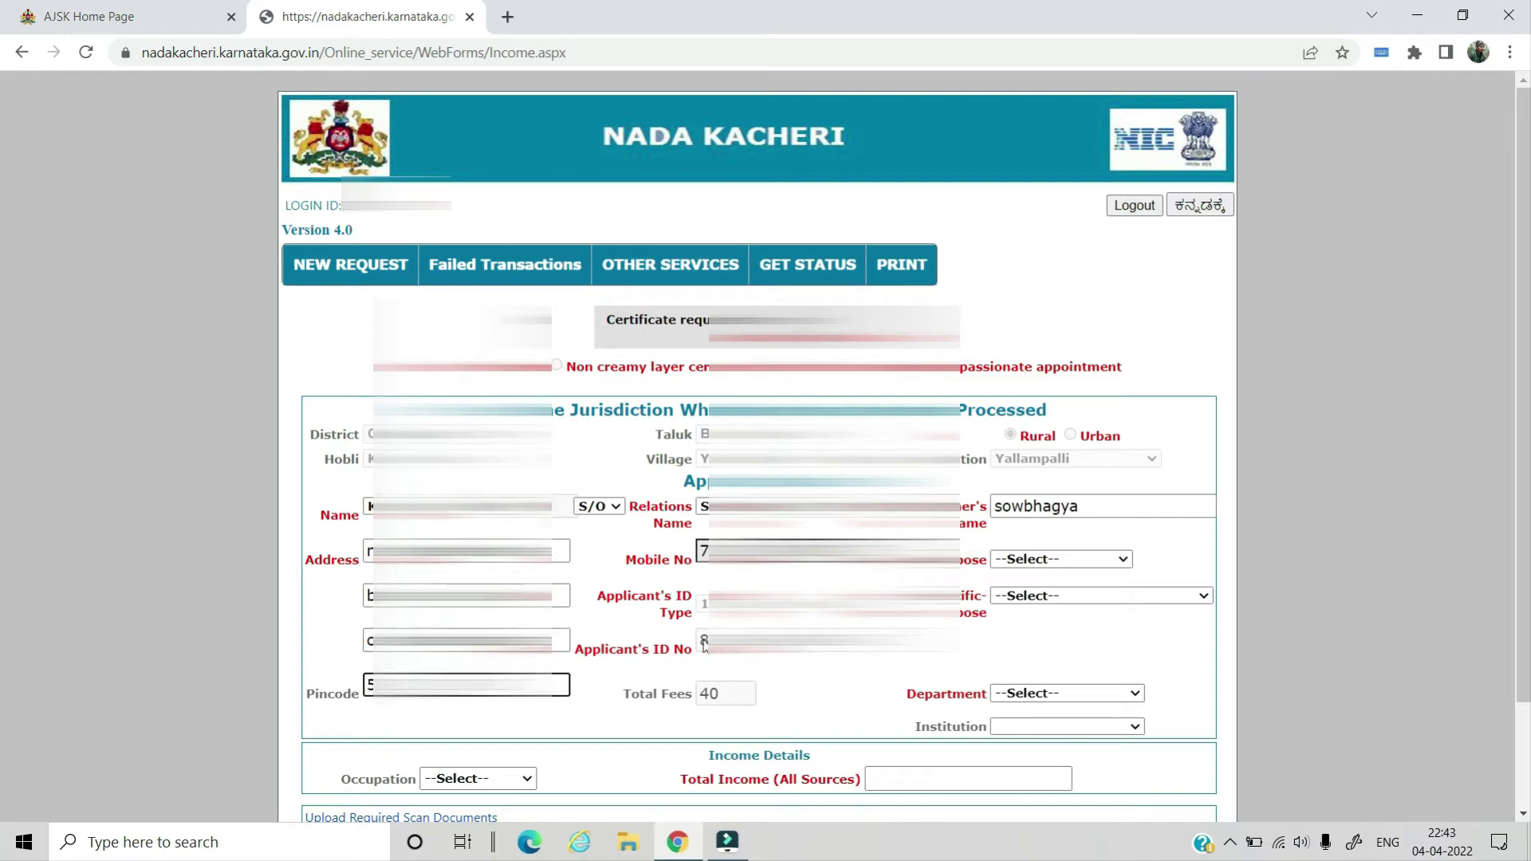
left_click(1070, 561)
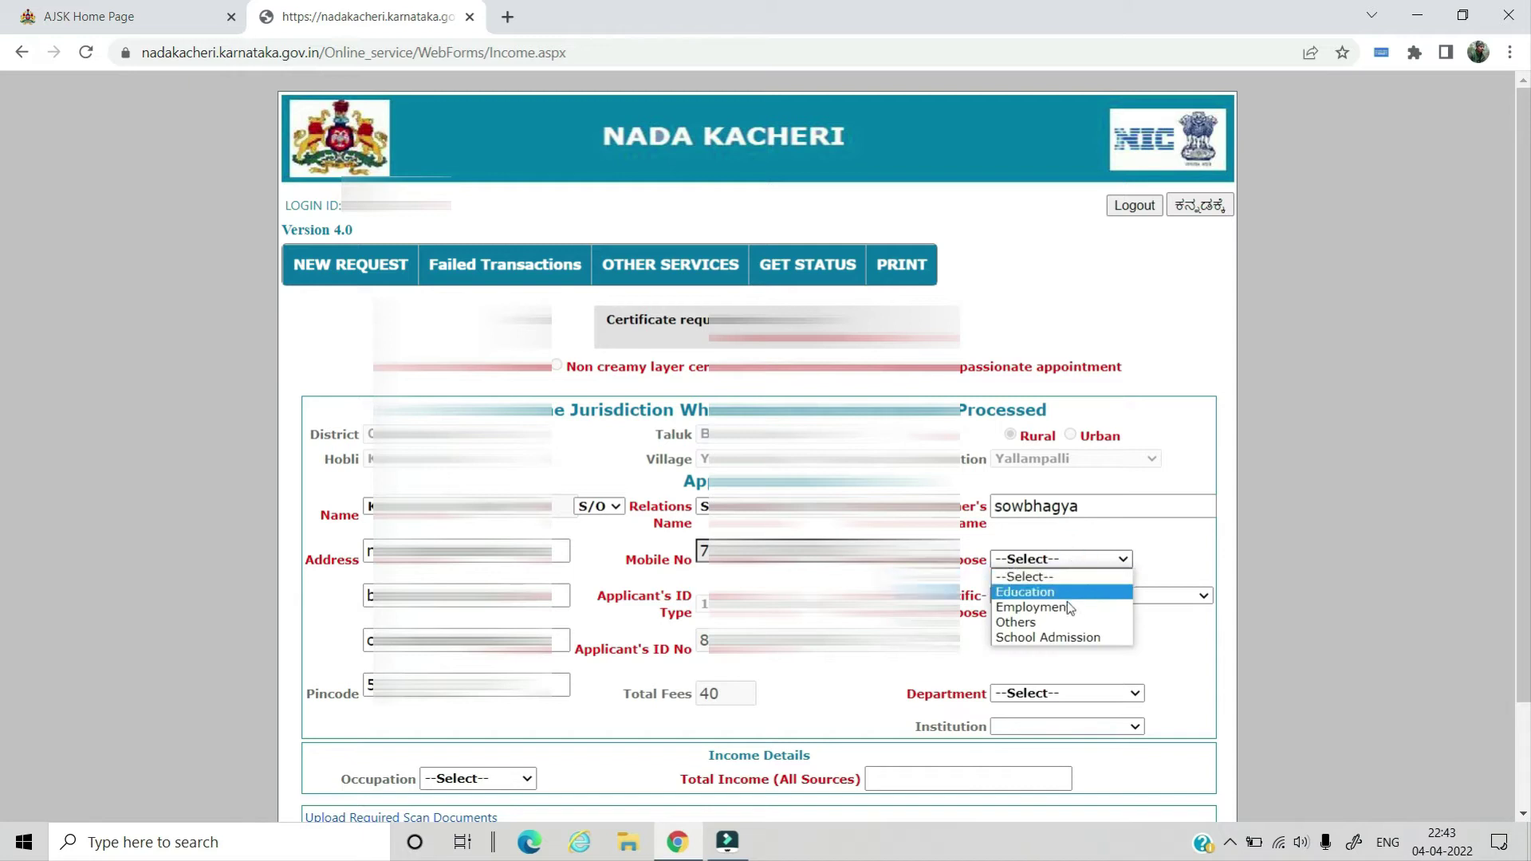
left_click(1032, 598)
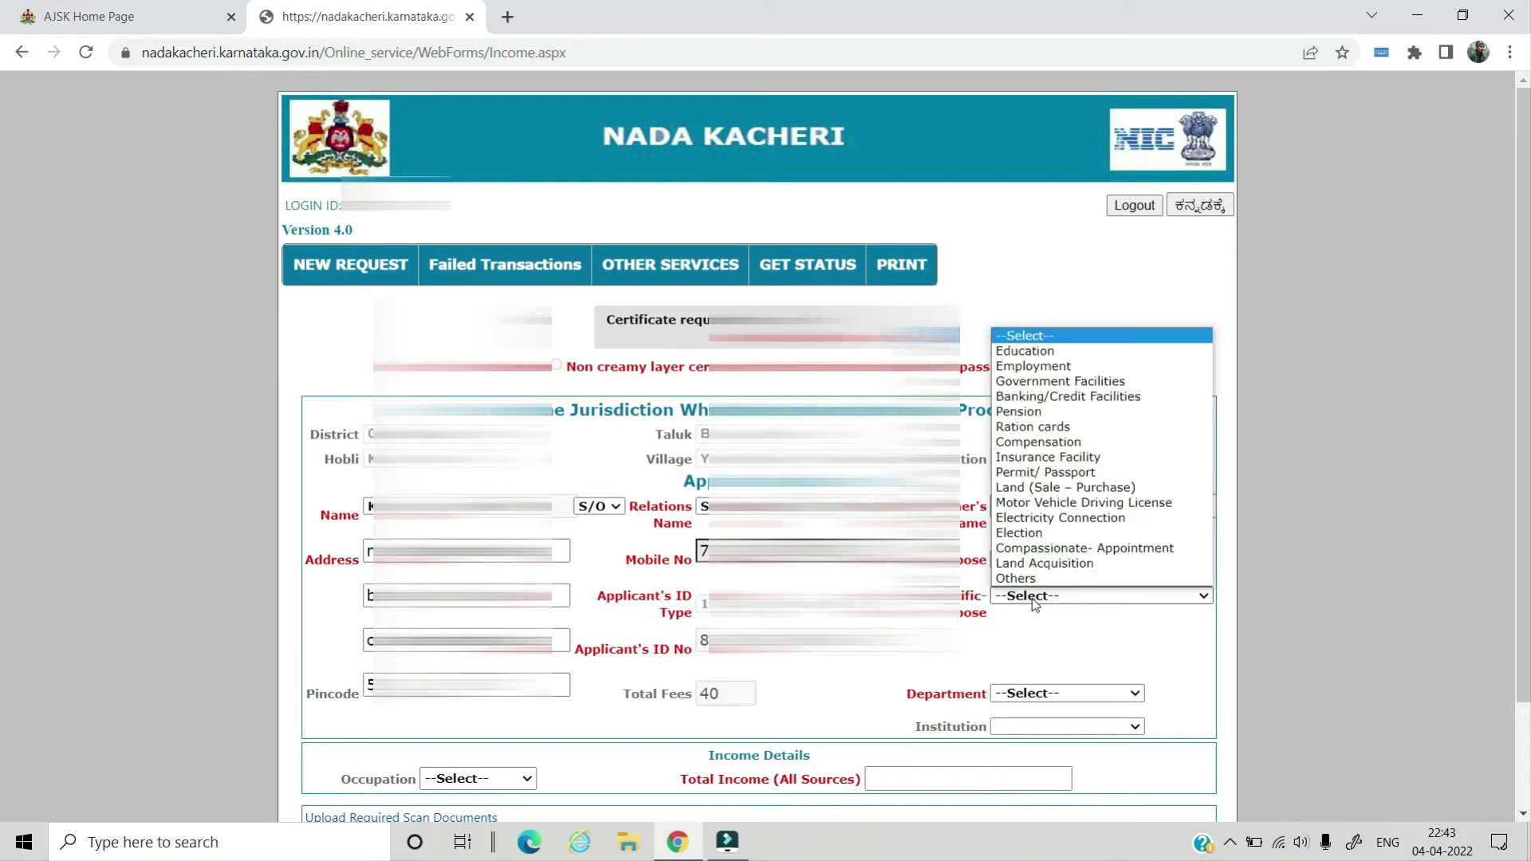
left_click(1067, 423)
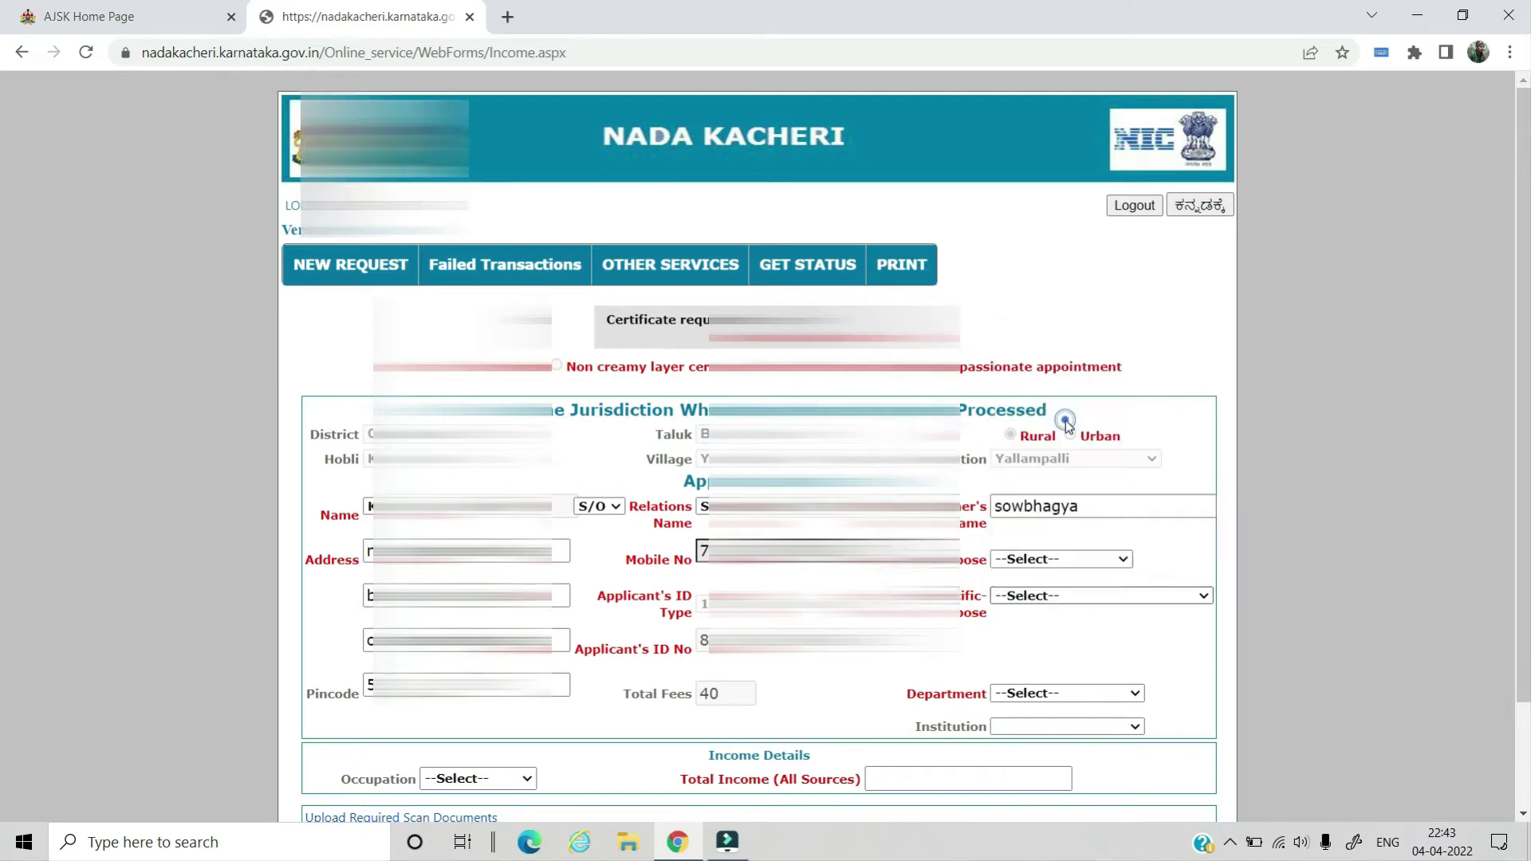
left_click(1076, 564)
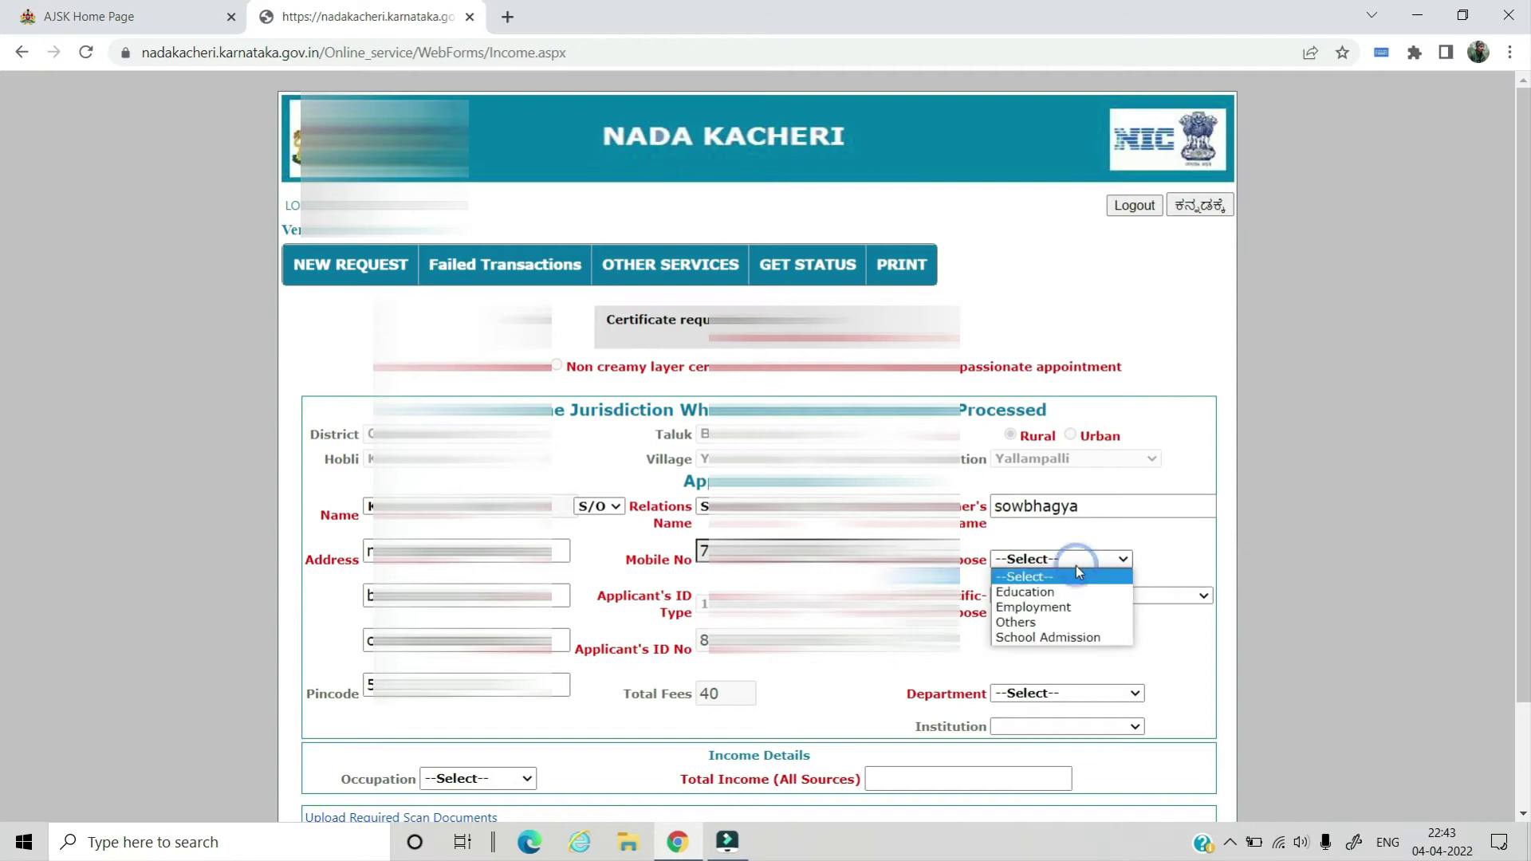
left_click(1058, 612)
left_click(1072, 697)
scroll(1117, 646, "down", 1)
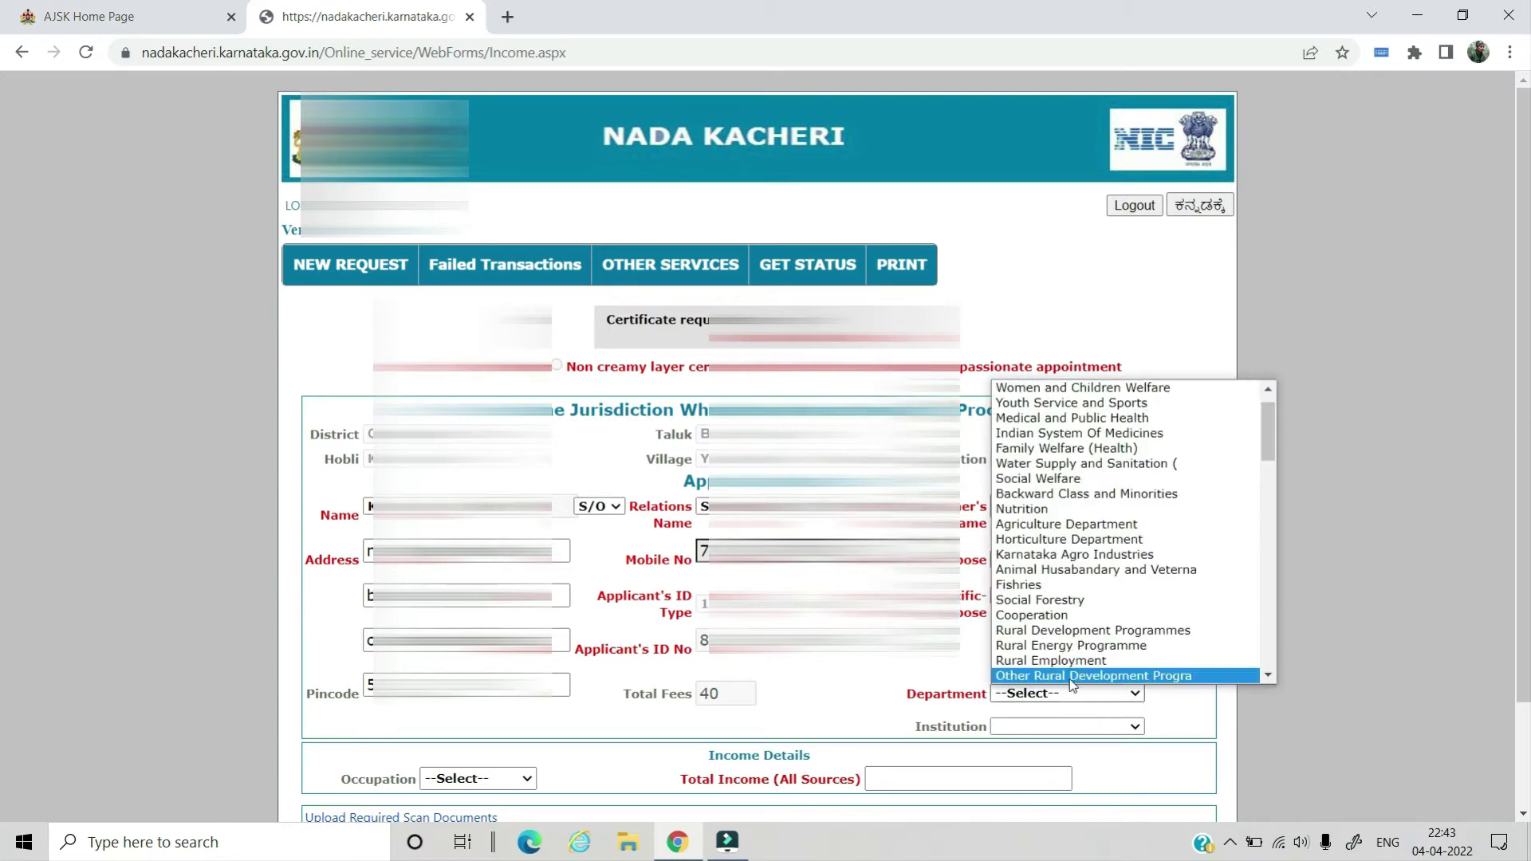
scroll(1056, 413, "up", 2)
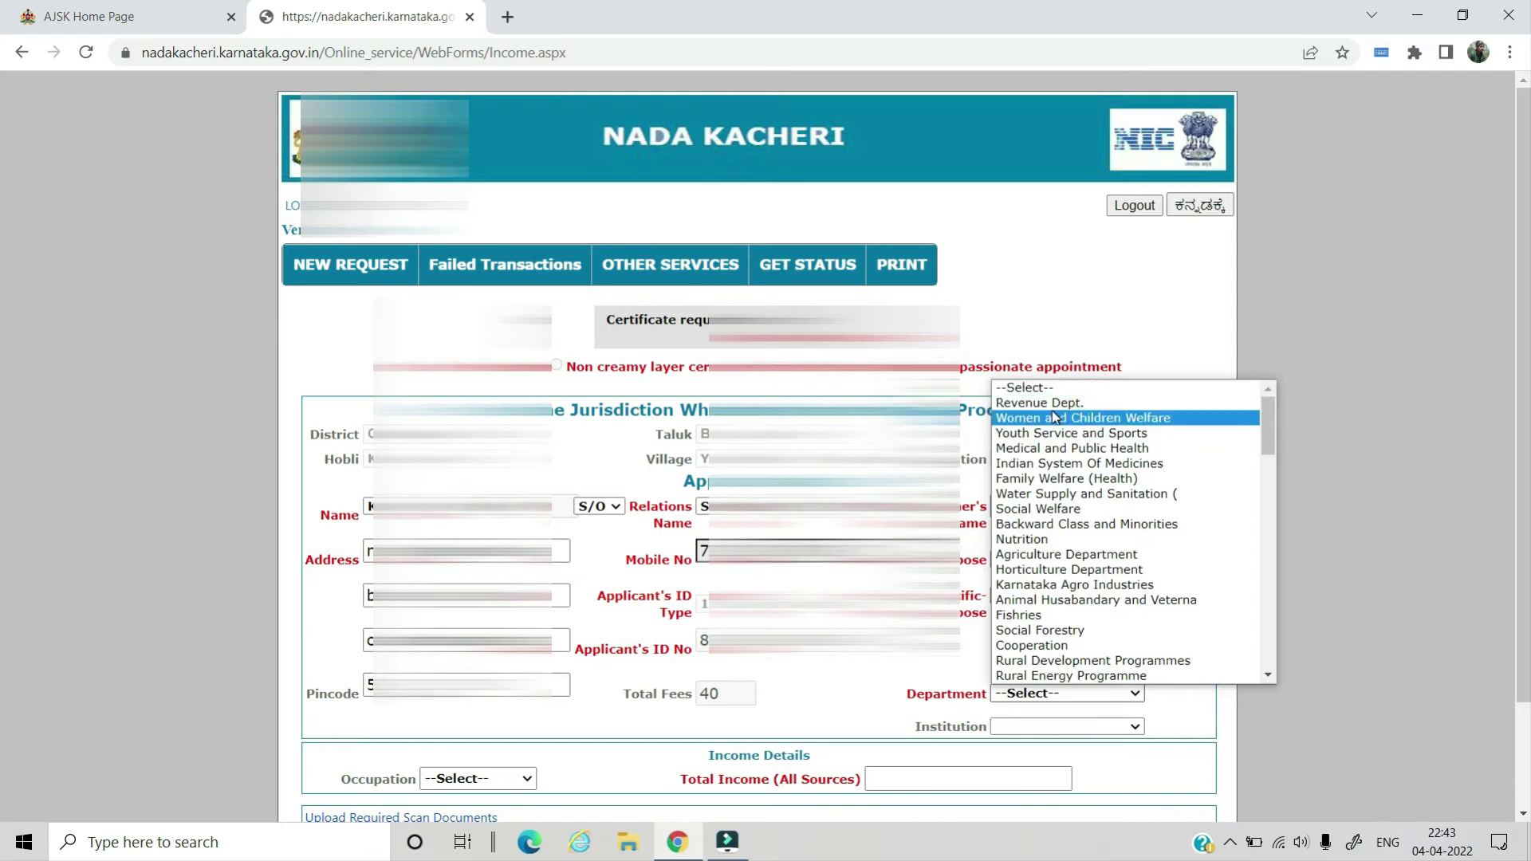
left_click(1051, 410)
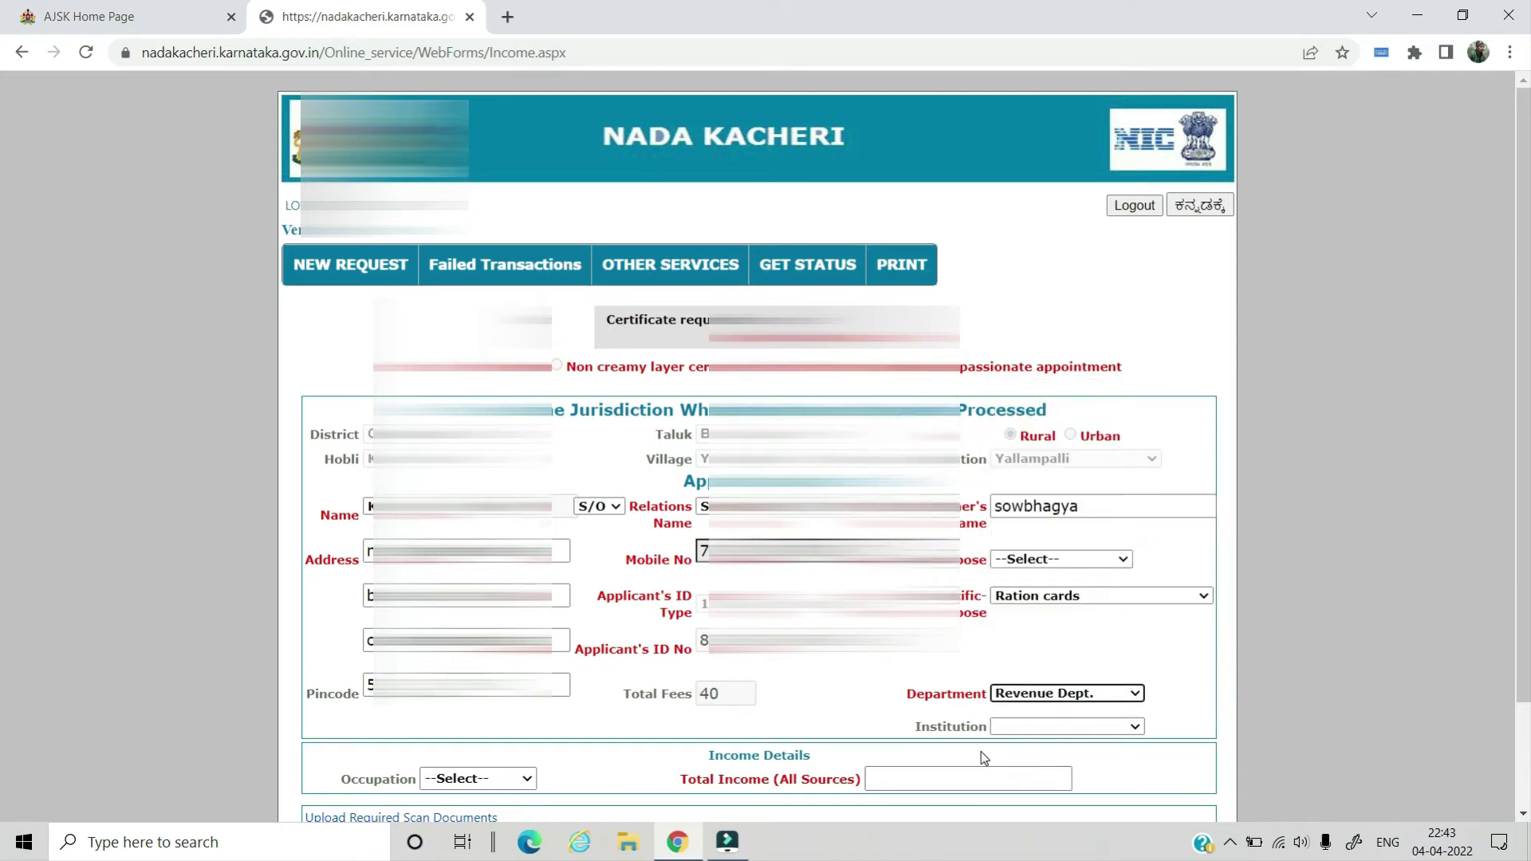
Choose the applicant's occupation, change the purpose to Education, and start the total income entry.
scroll(1162, 595, "down", 2)
left_click(477, 651)
left_click(564, 625)
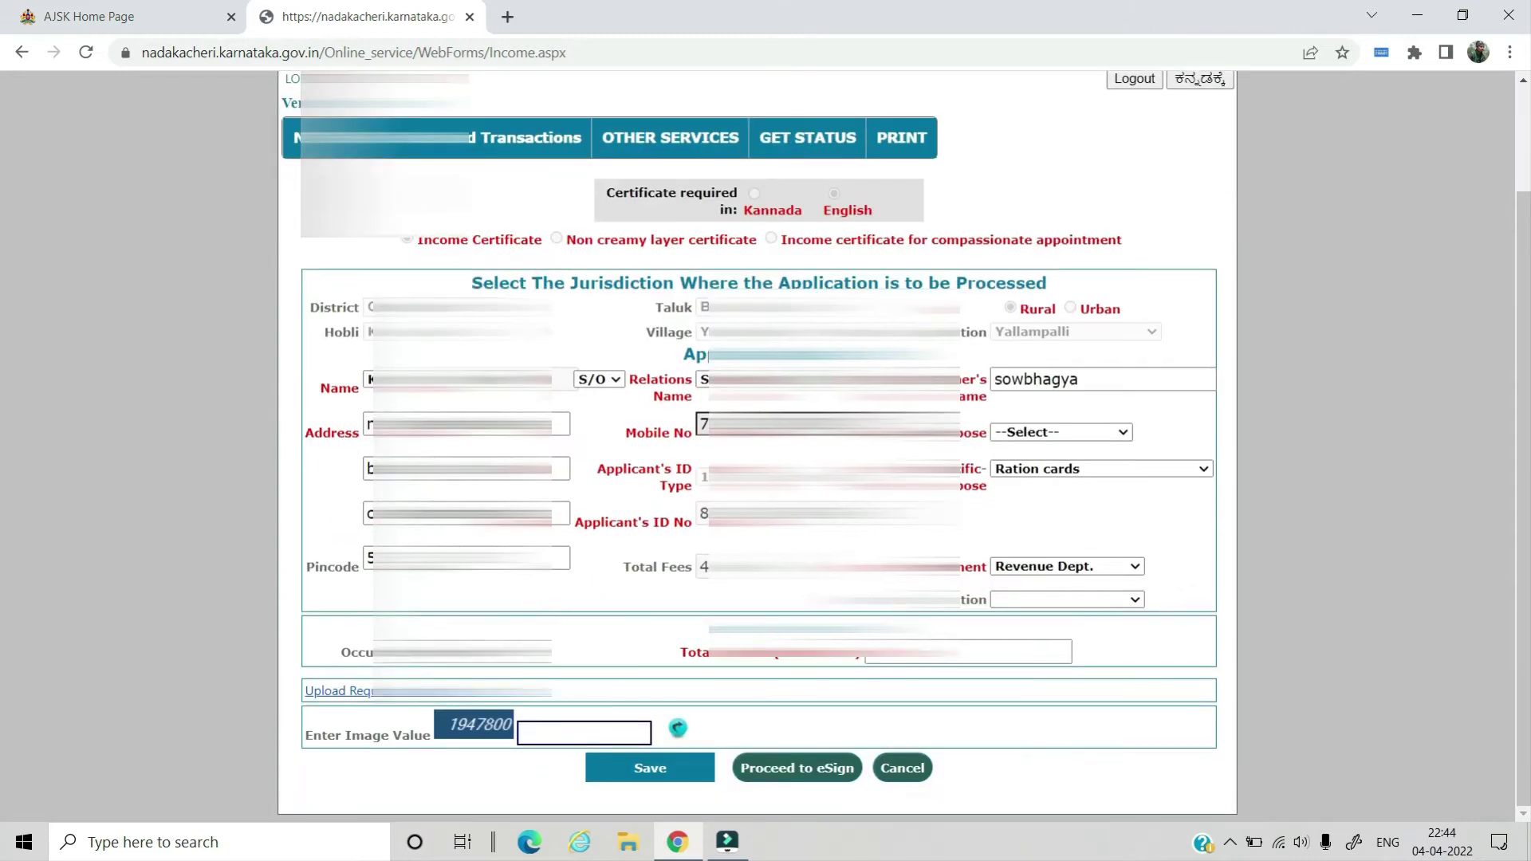
left_click(477, 651)
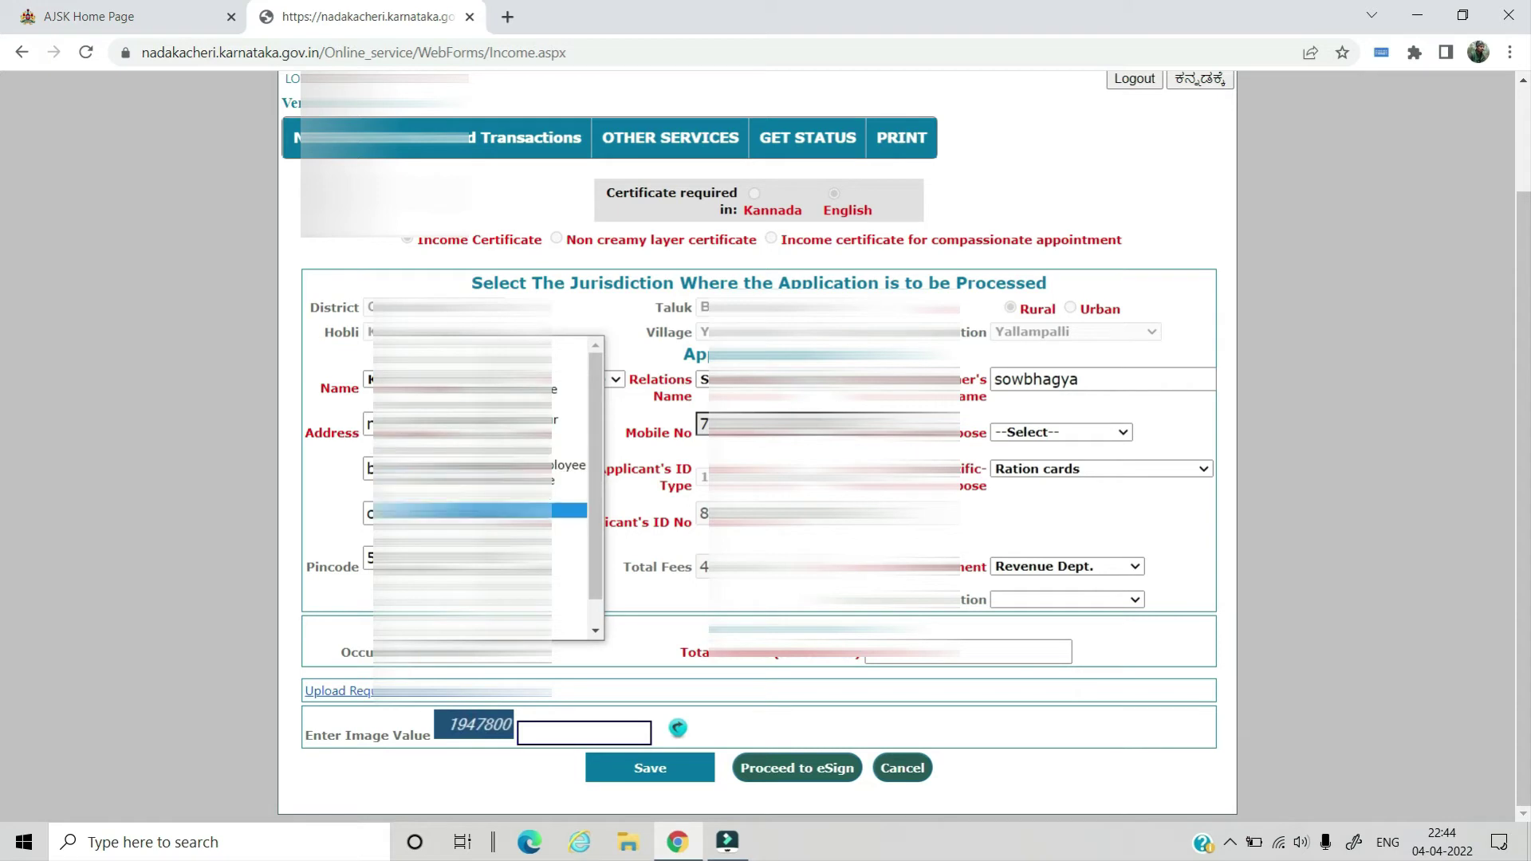
scroll(478, 558, "down", 1)
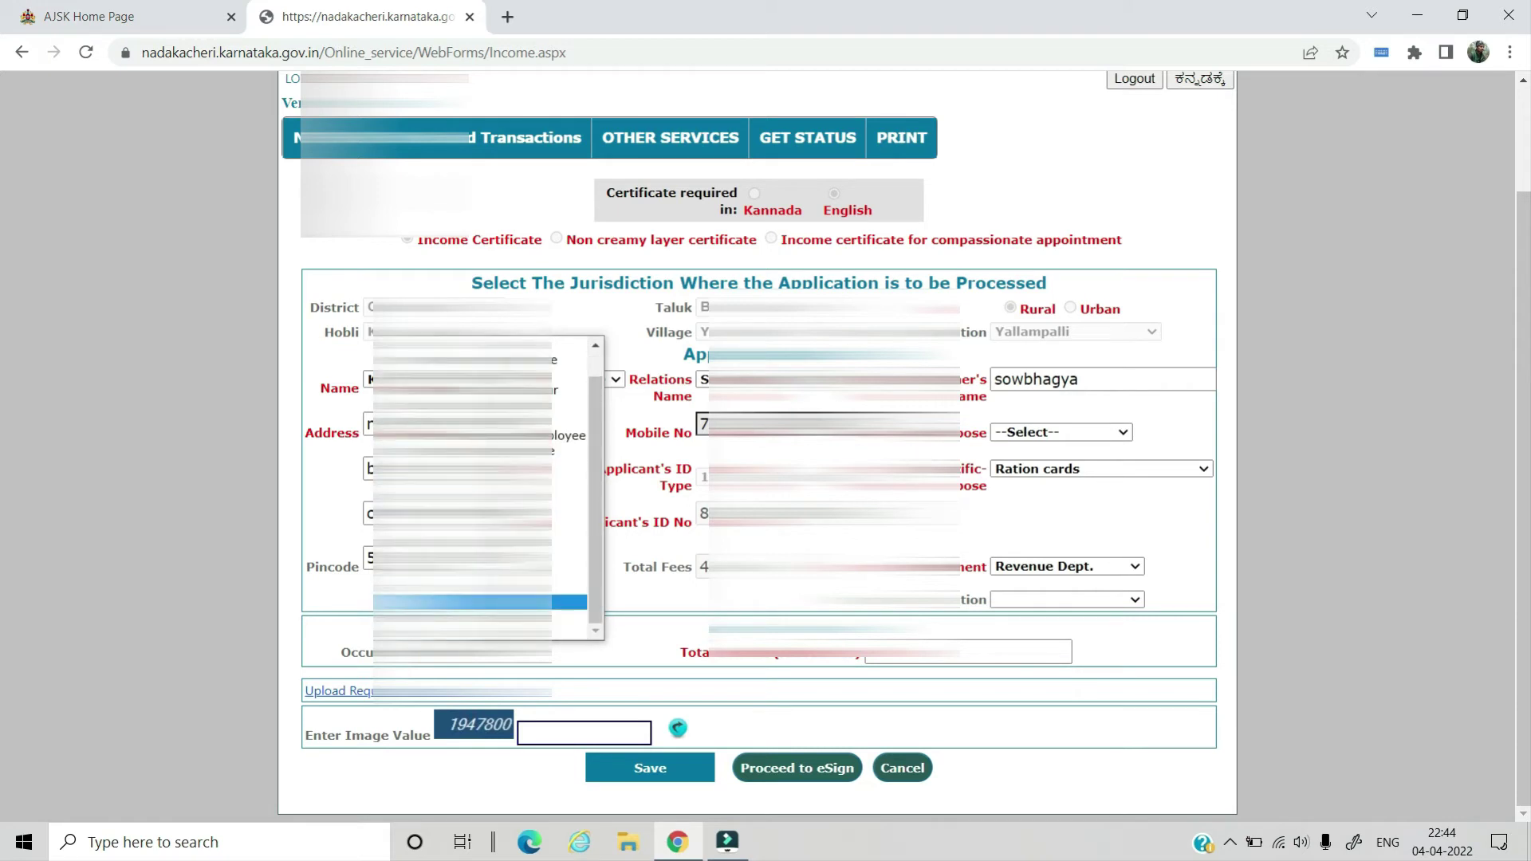
left_click(1062, 432)
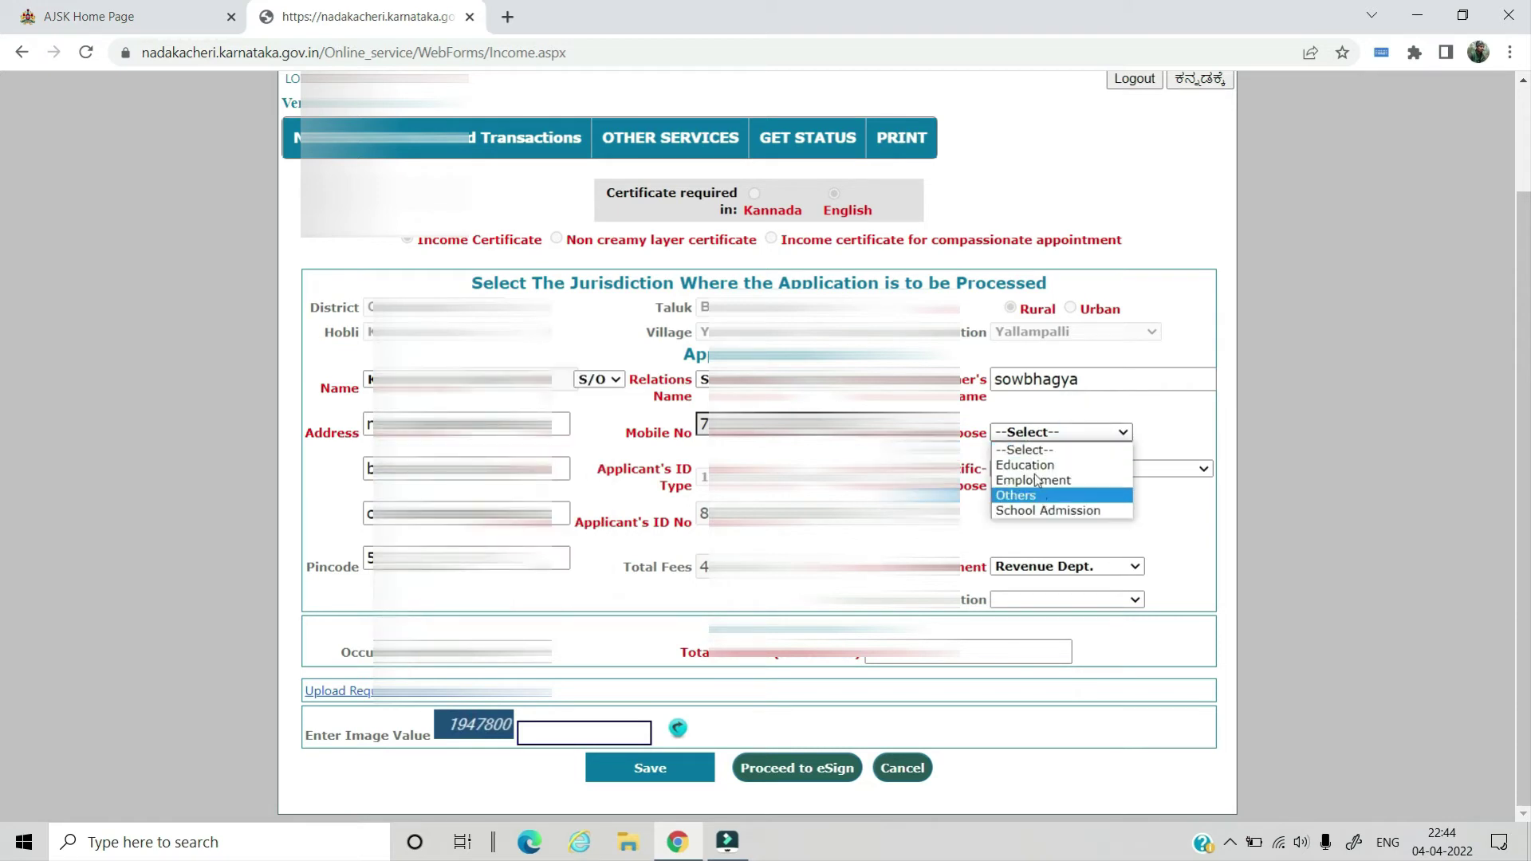
left_click(1033, 468)
left_click(470, 653)
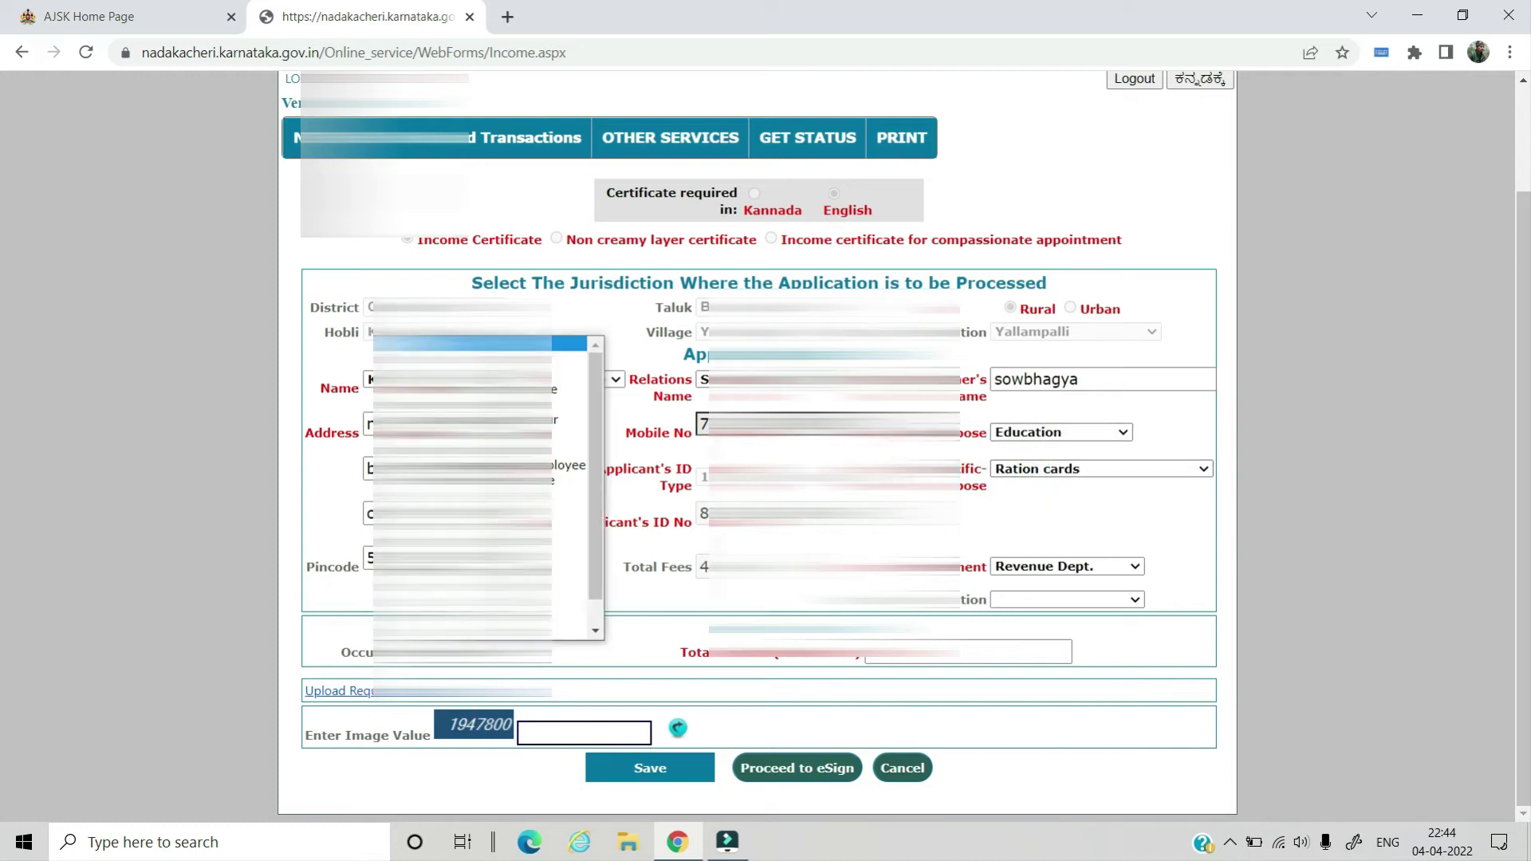
left_click(478, 556)
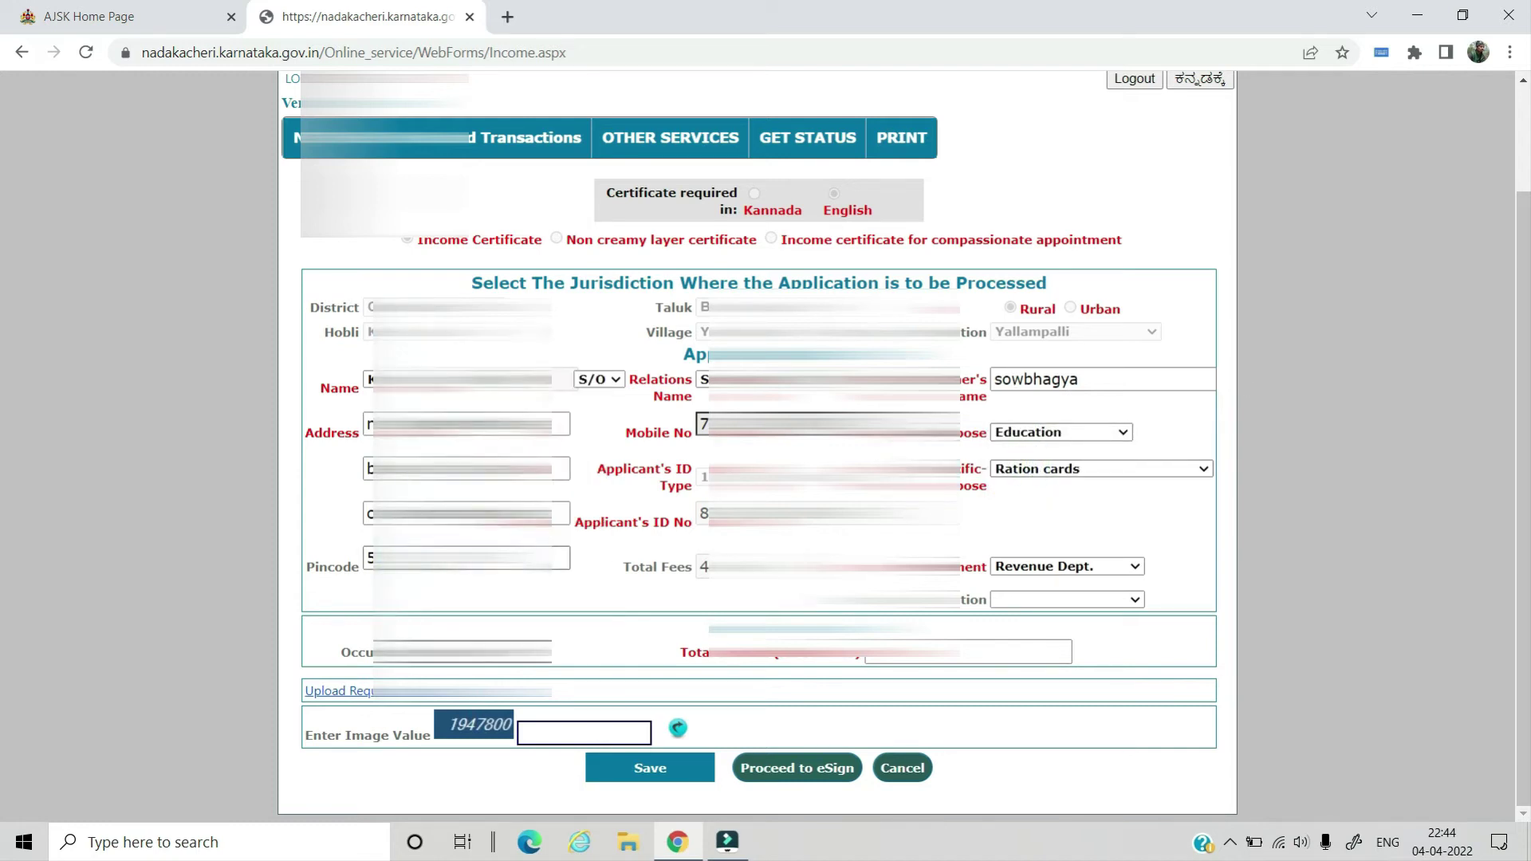
left_click(908, 654)
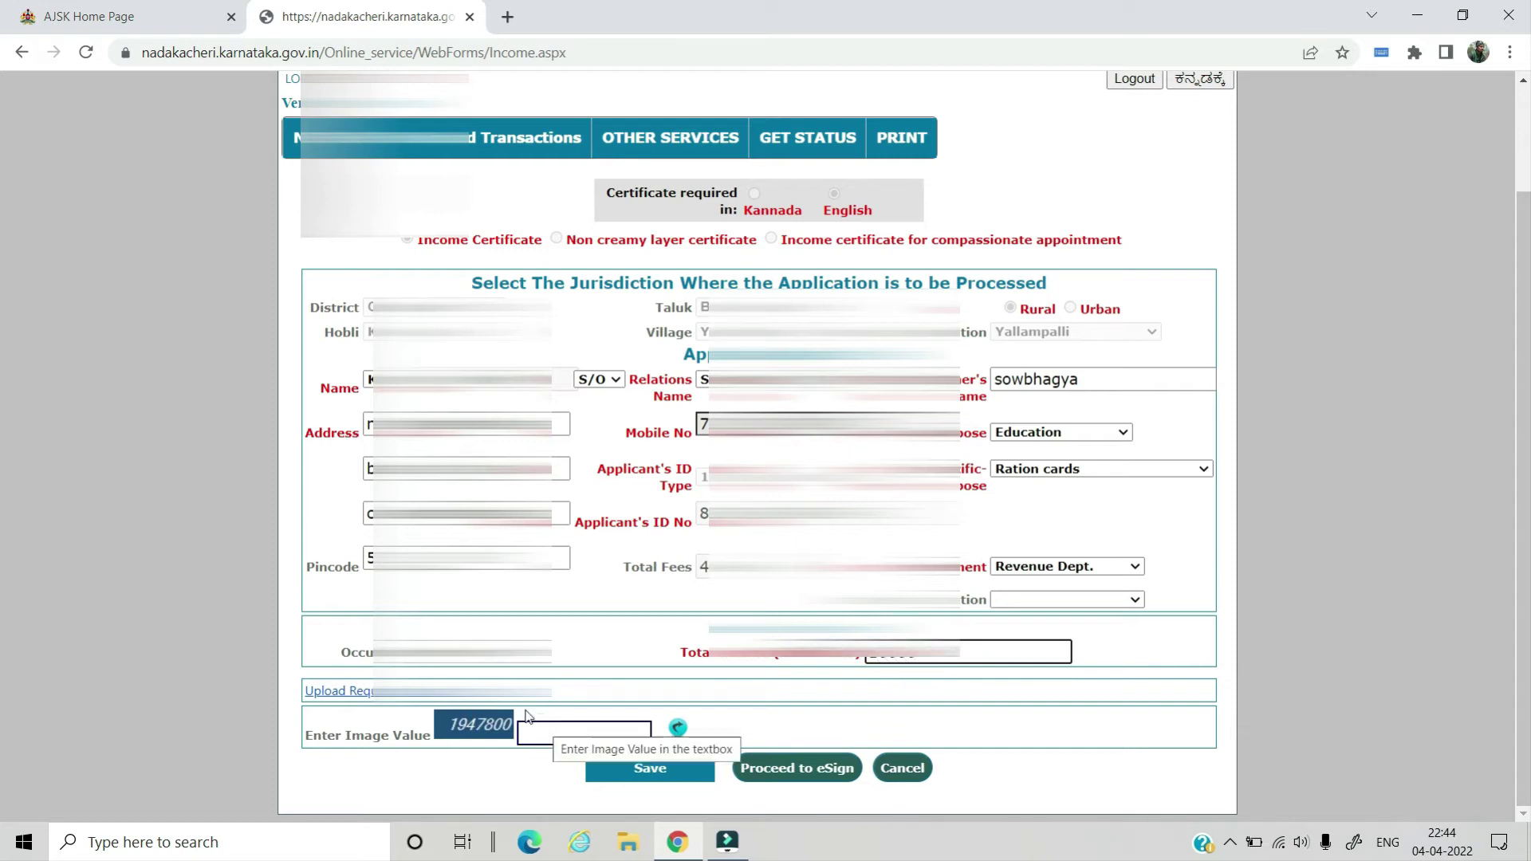
Upload the AADHAR NIK file as the Address Proof document.
left_click(433, 697)
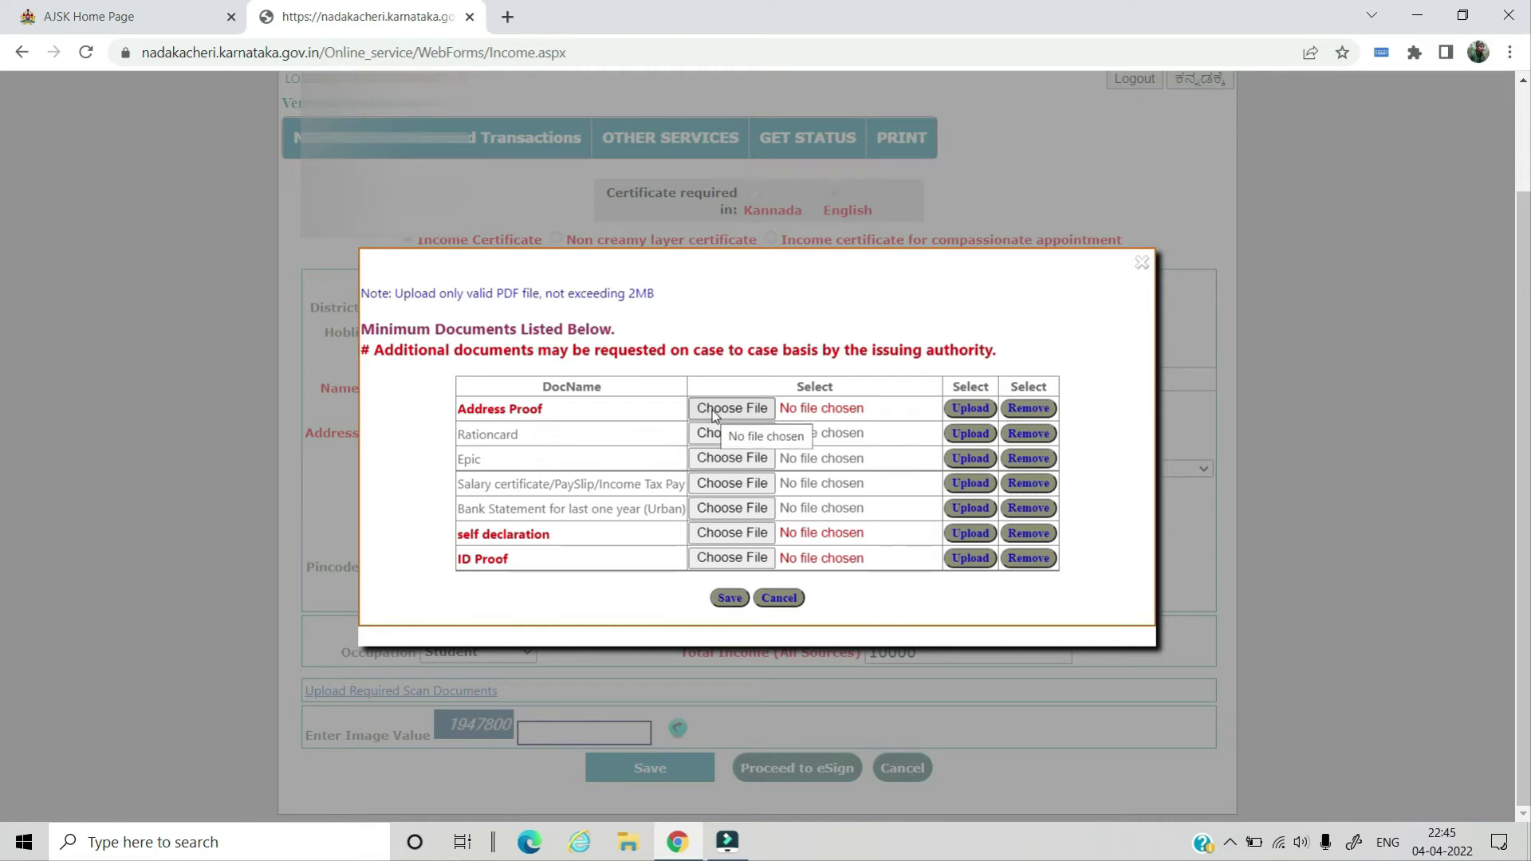
left_click(714, 413)
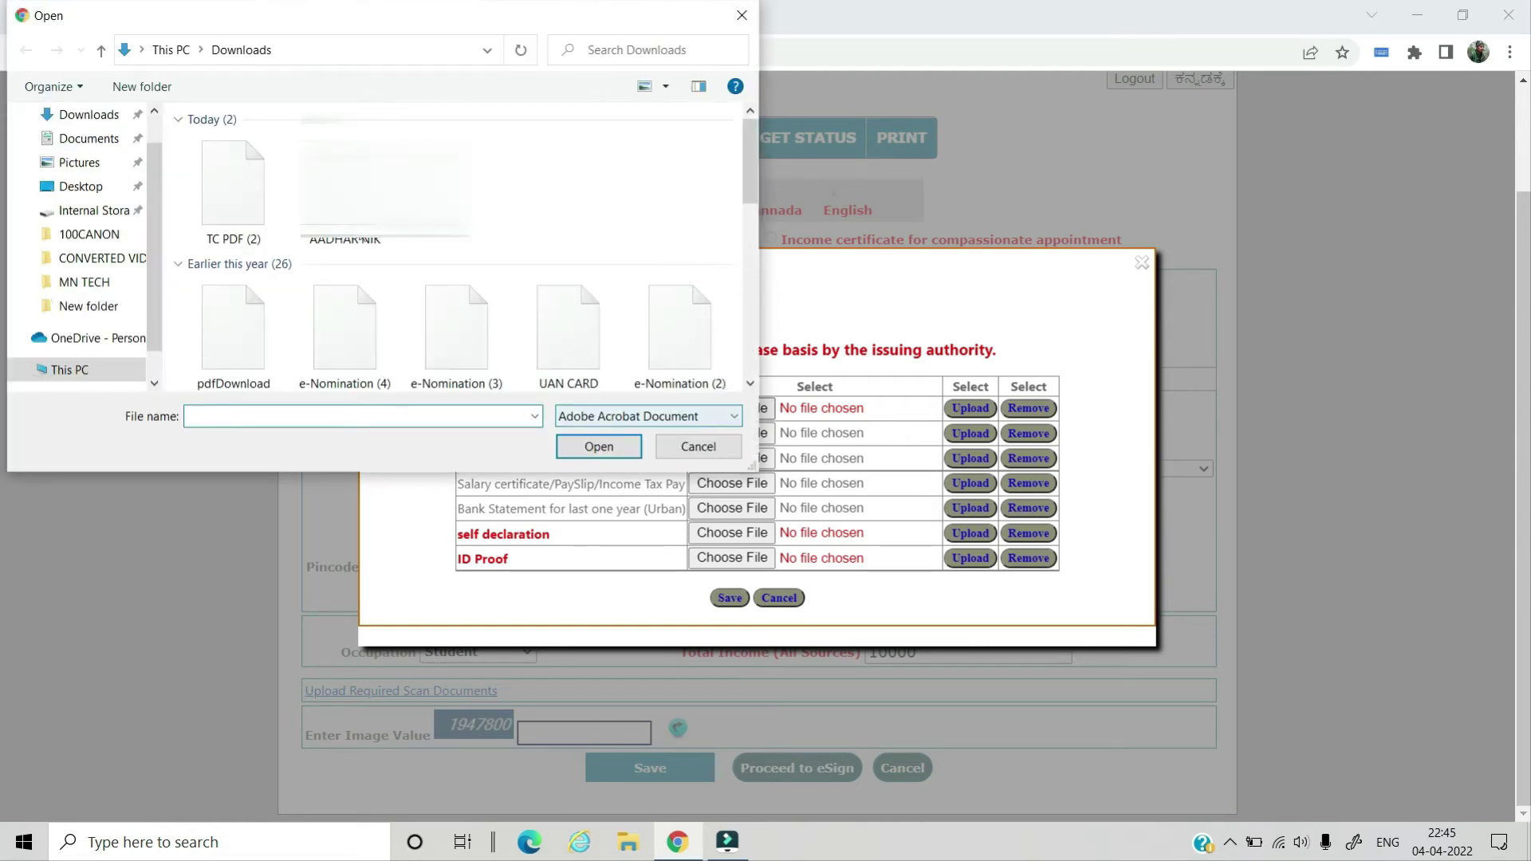
left_click(255, 204)
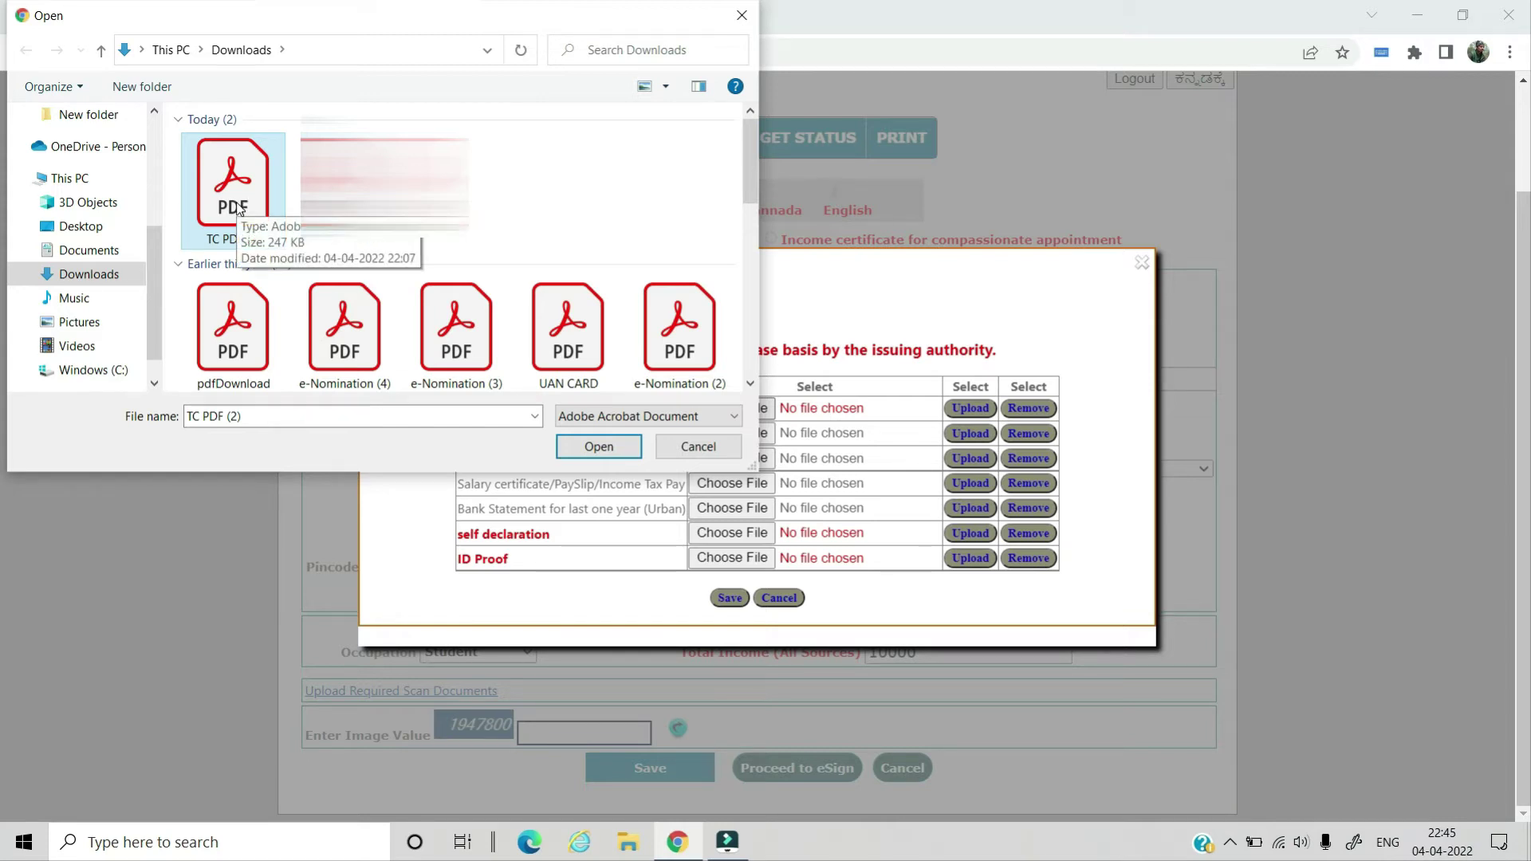
left_click(706, 447)
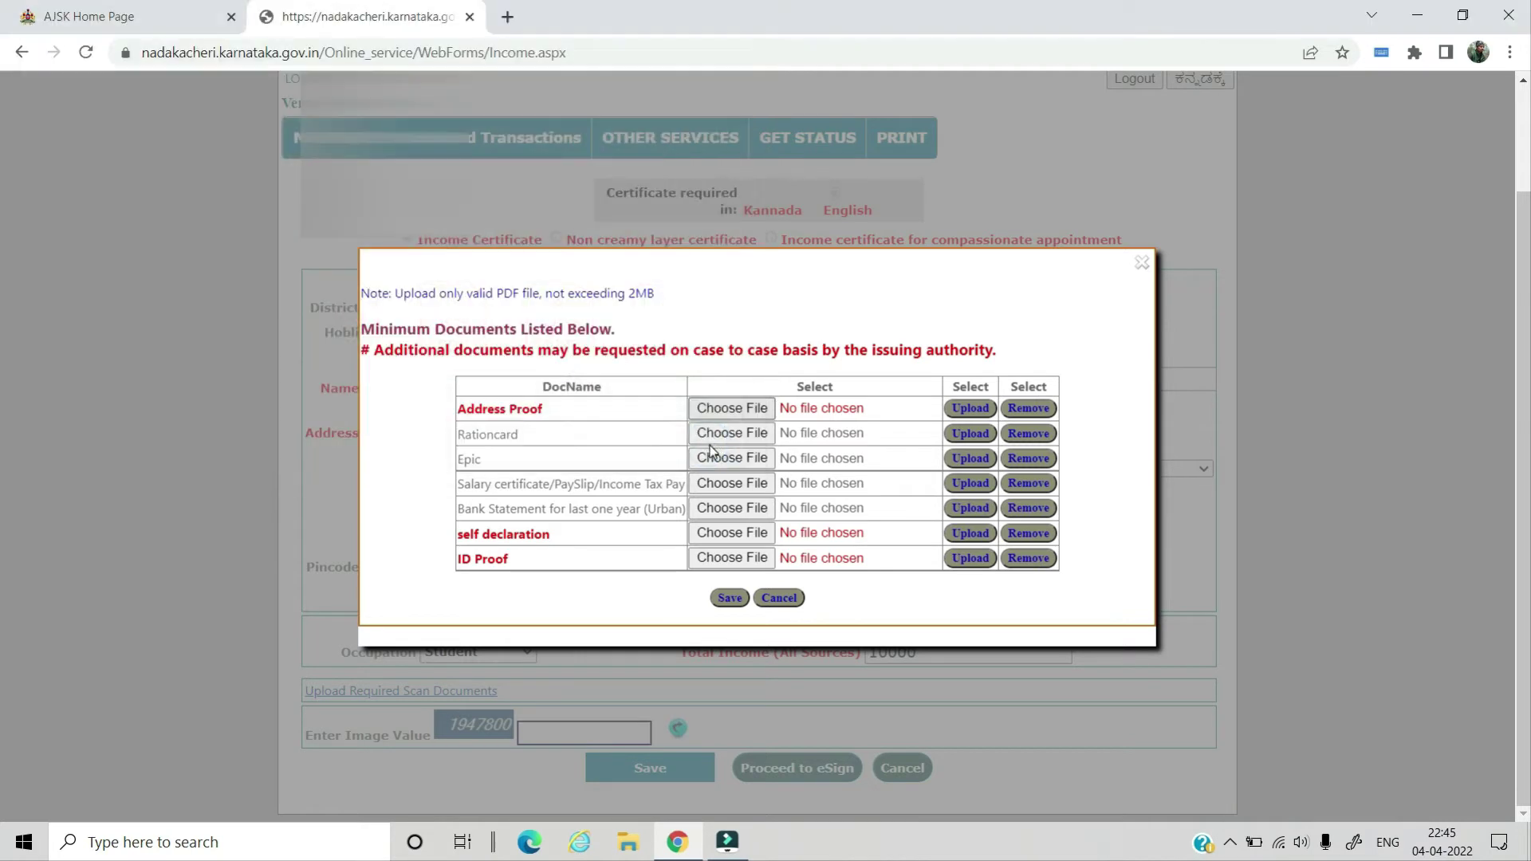
left_click(740, 410)
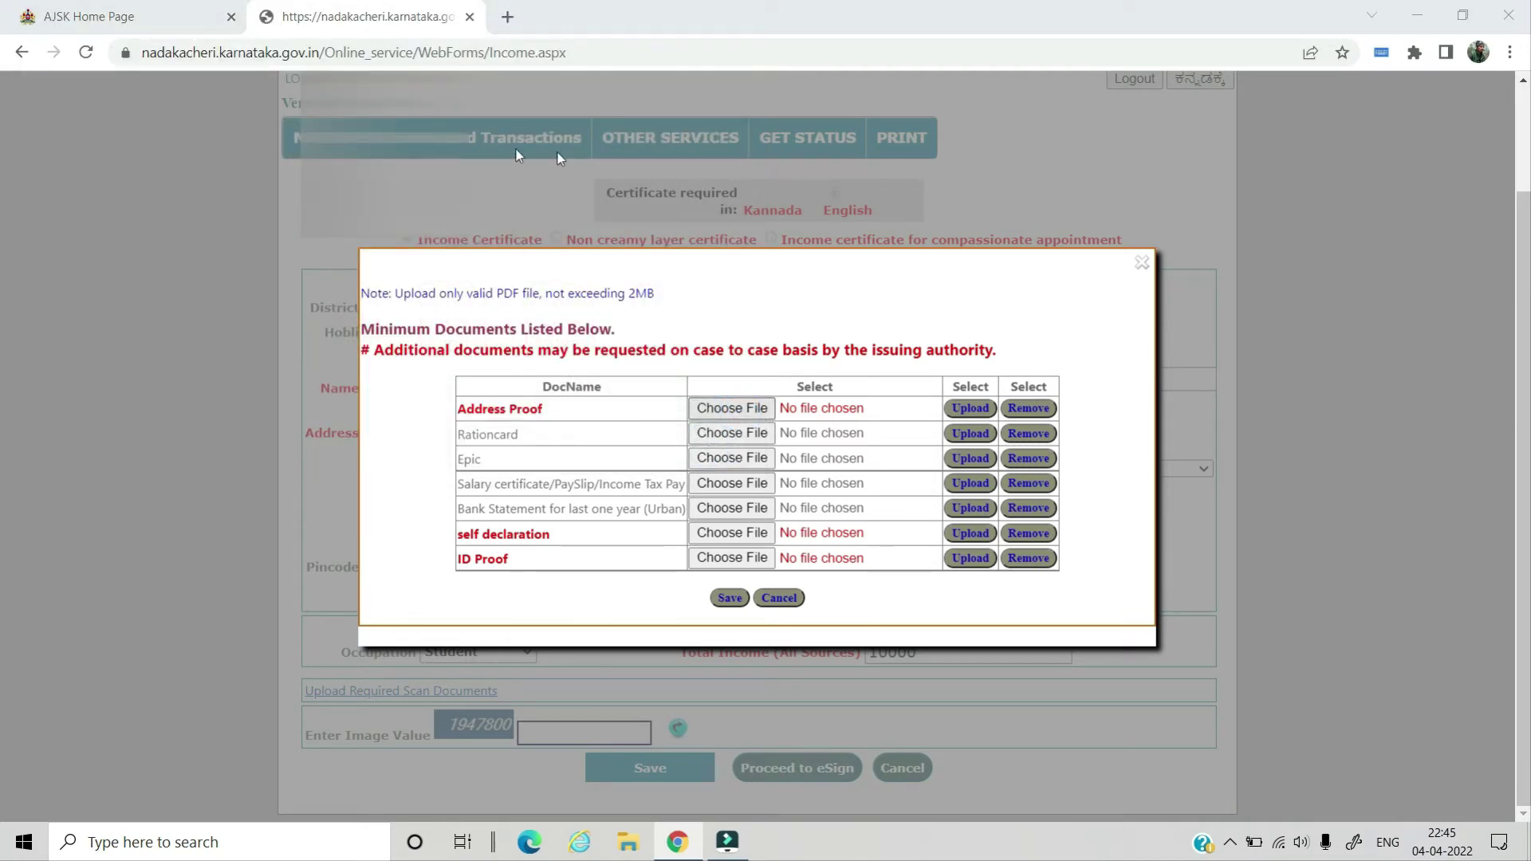
left_click(379, 188)
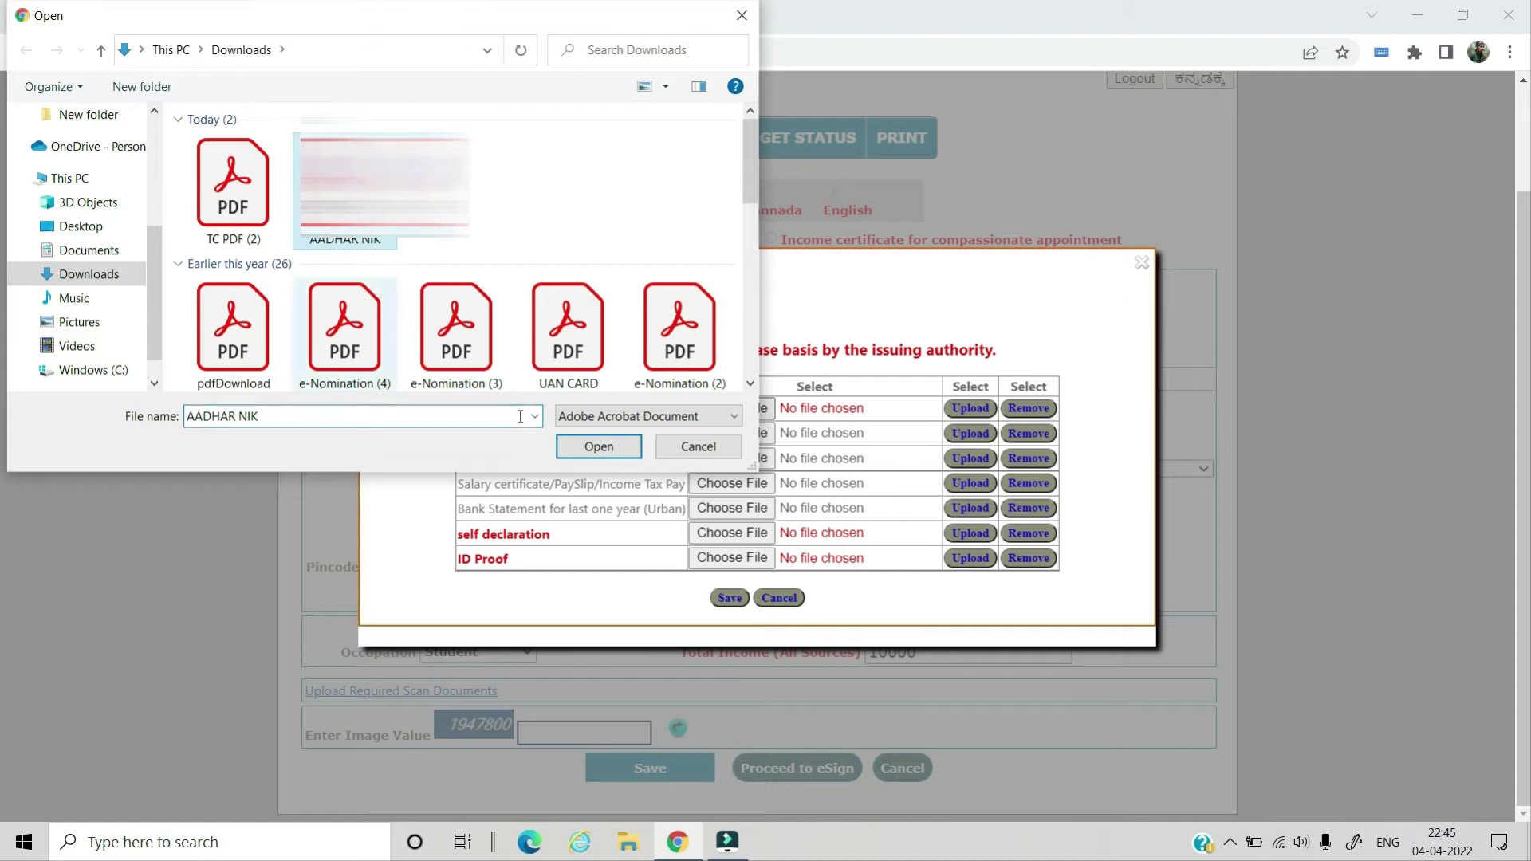
left_click(599, 447)
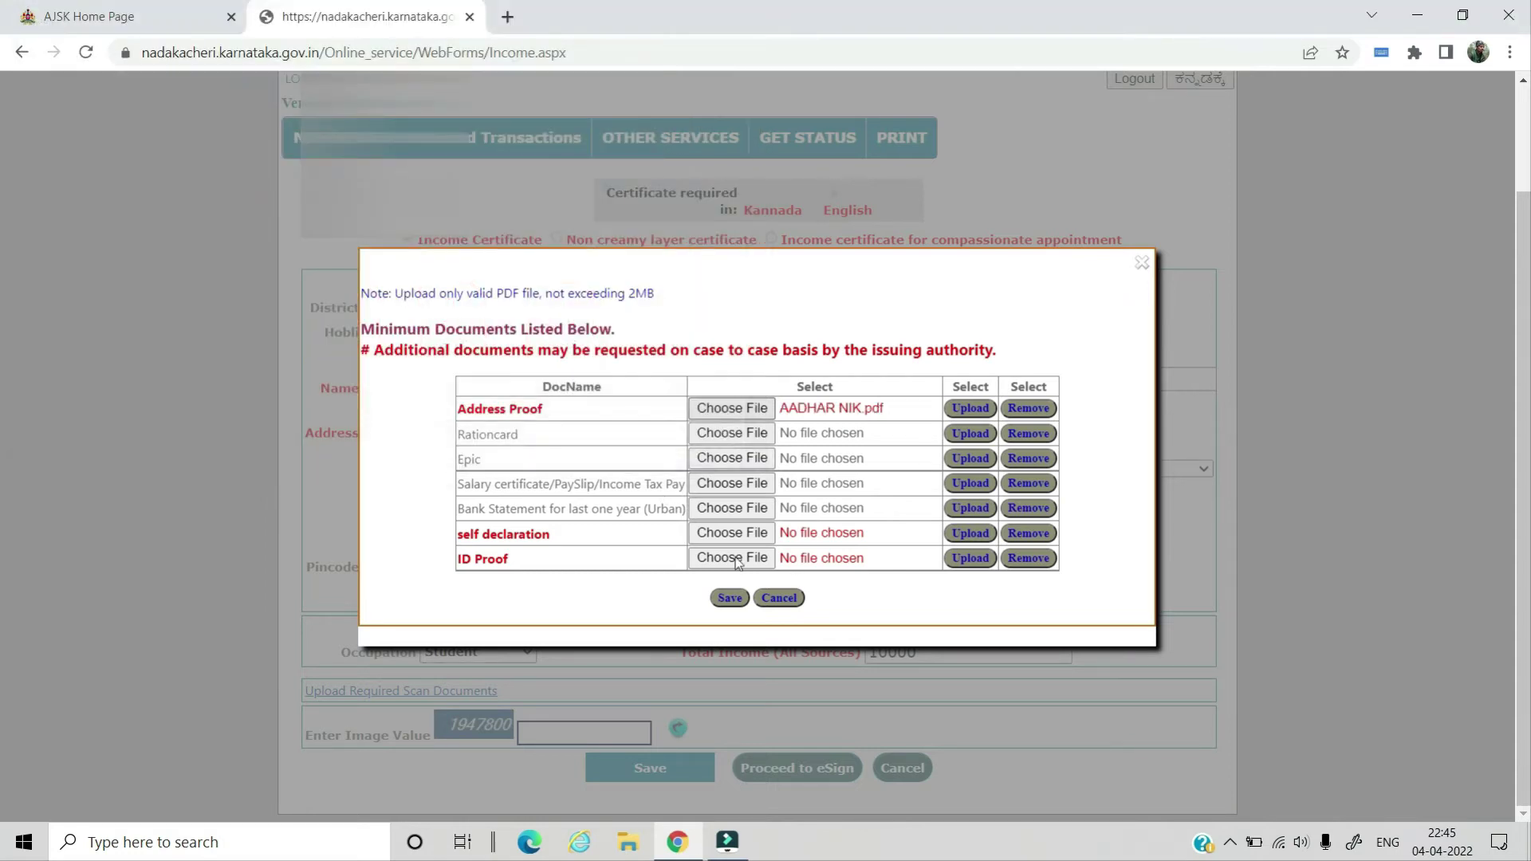
left_click(972, 408)
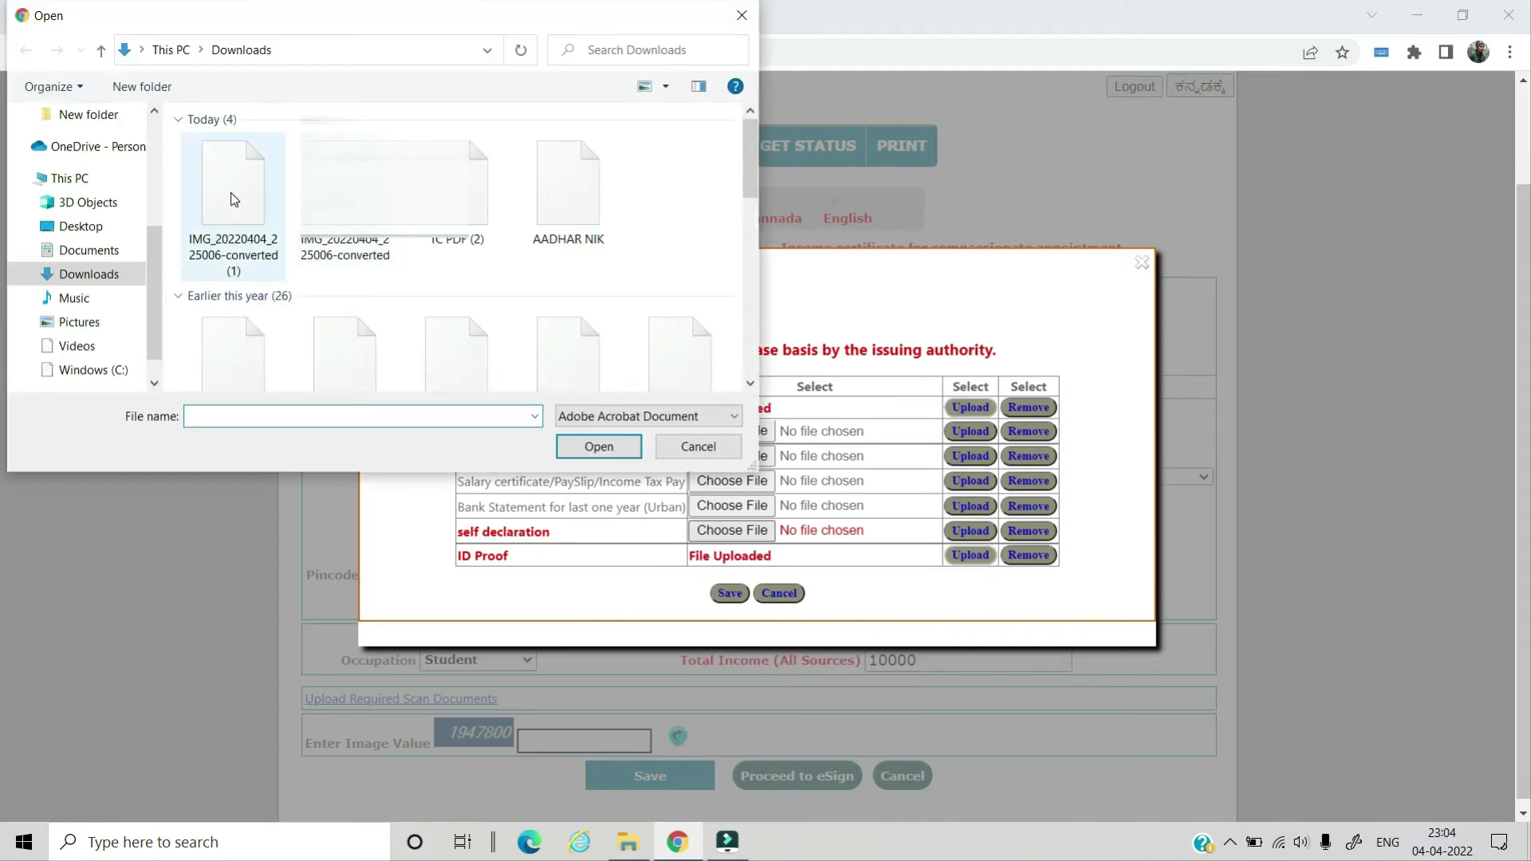
Attach the converted image PDF for the self declaration and save the documents.
left_click(232, 197)
left_click(599, 447)
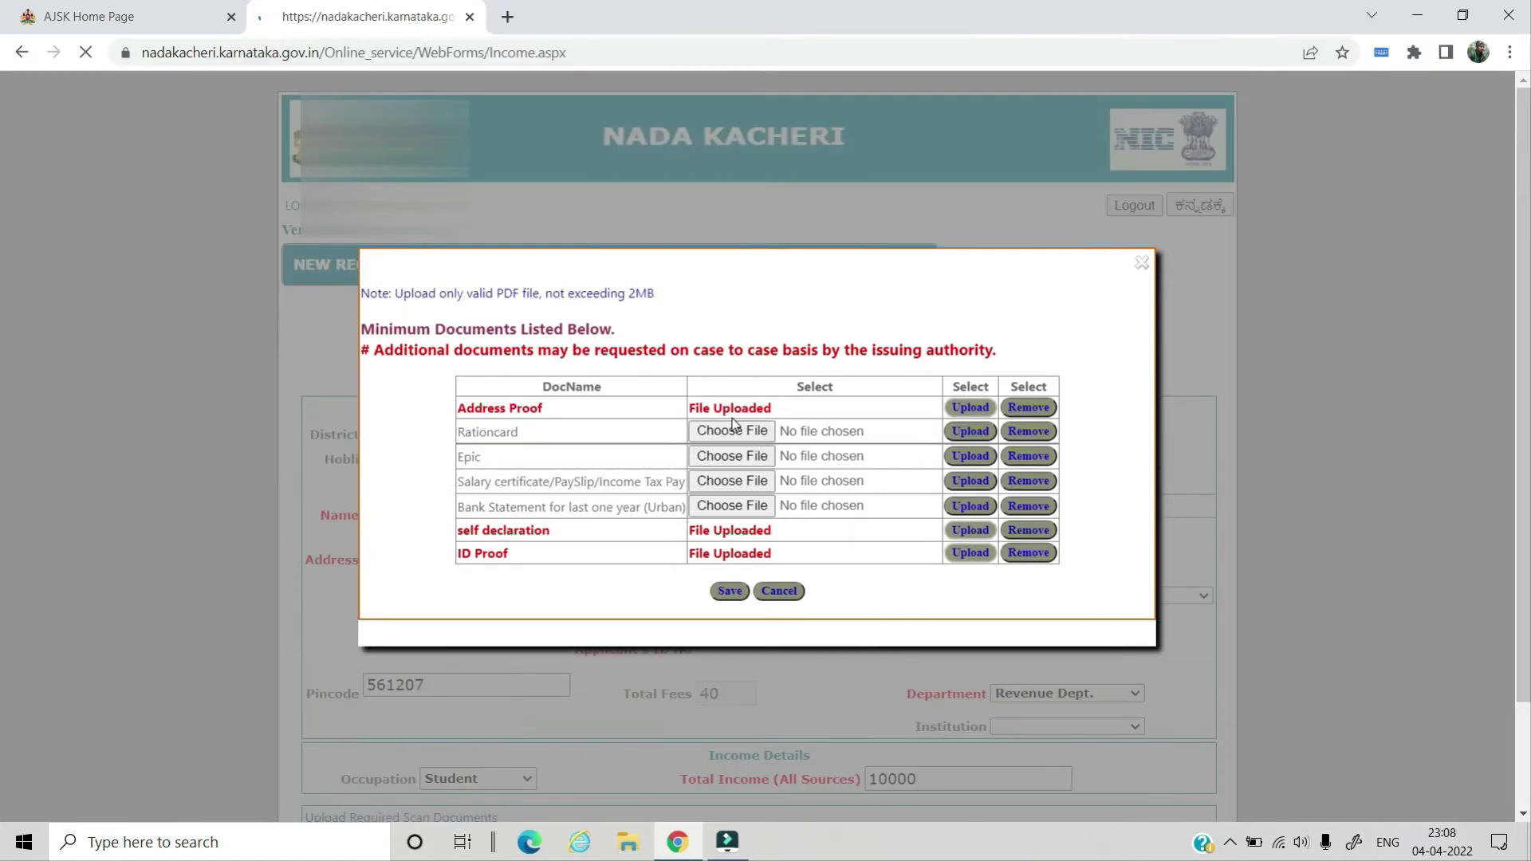
left_click(729, 595)
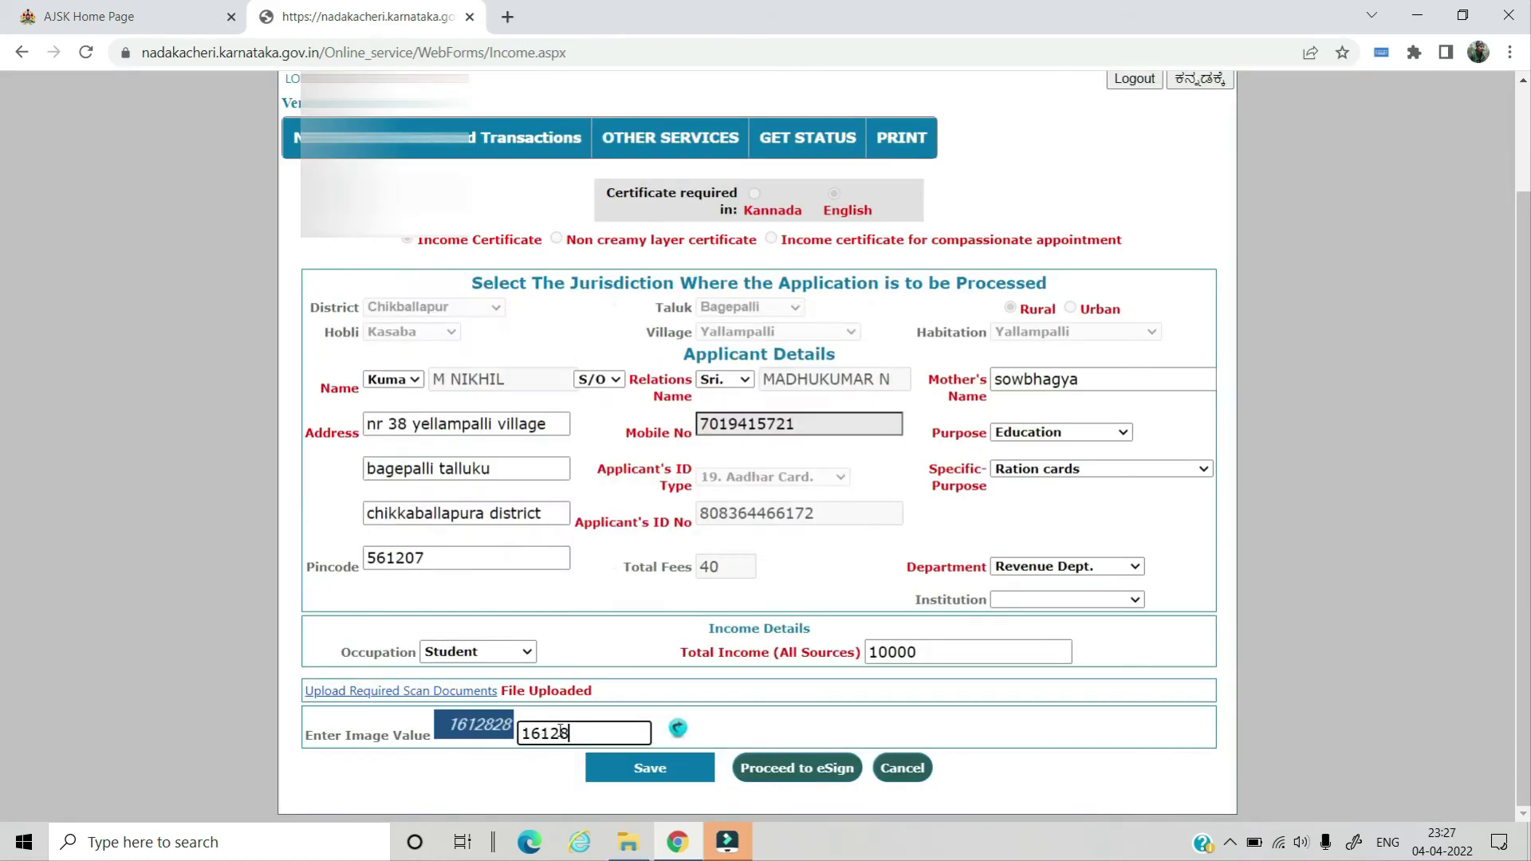
Enter the captcha value, save the application, and dismiss the confirmation alert.
type("2828")
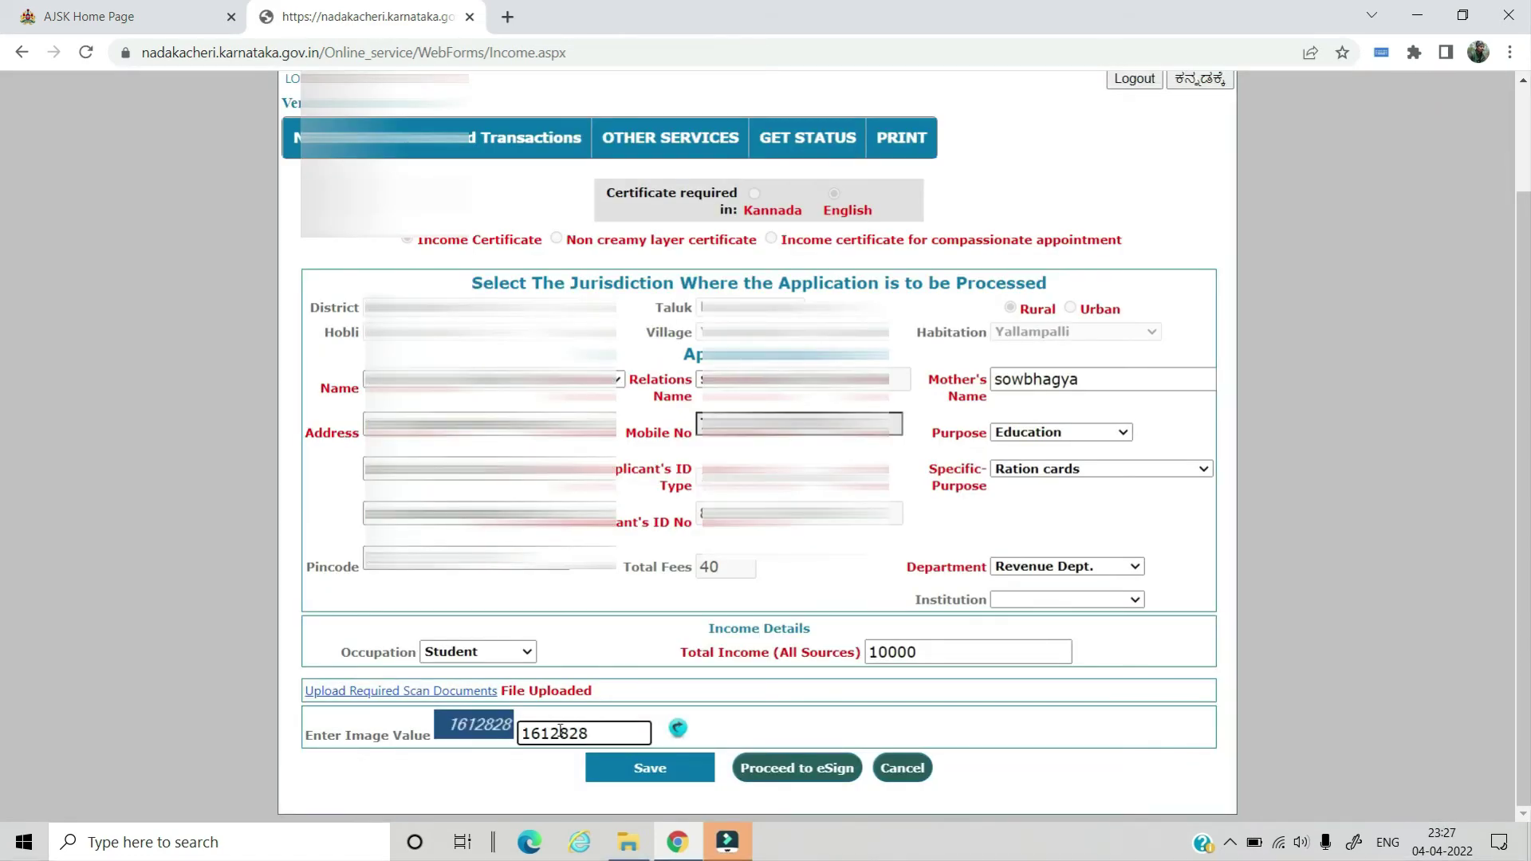
left_click(609, 765)
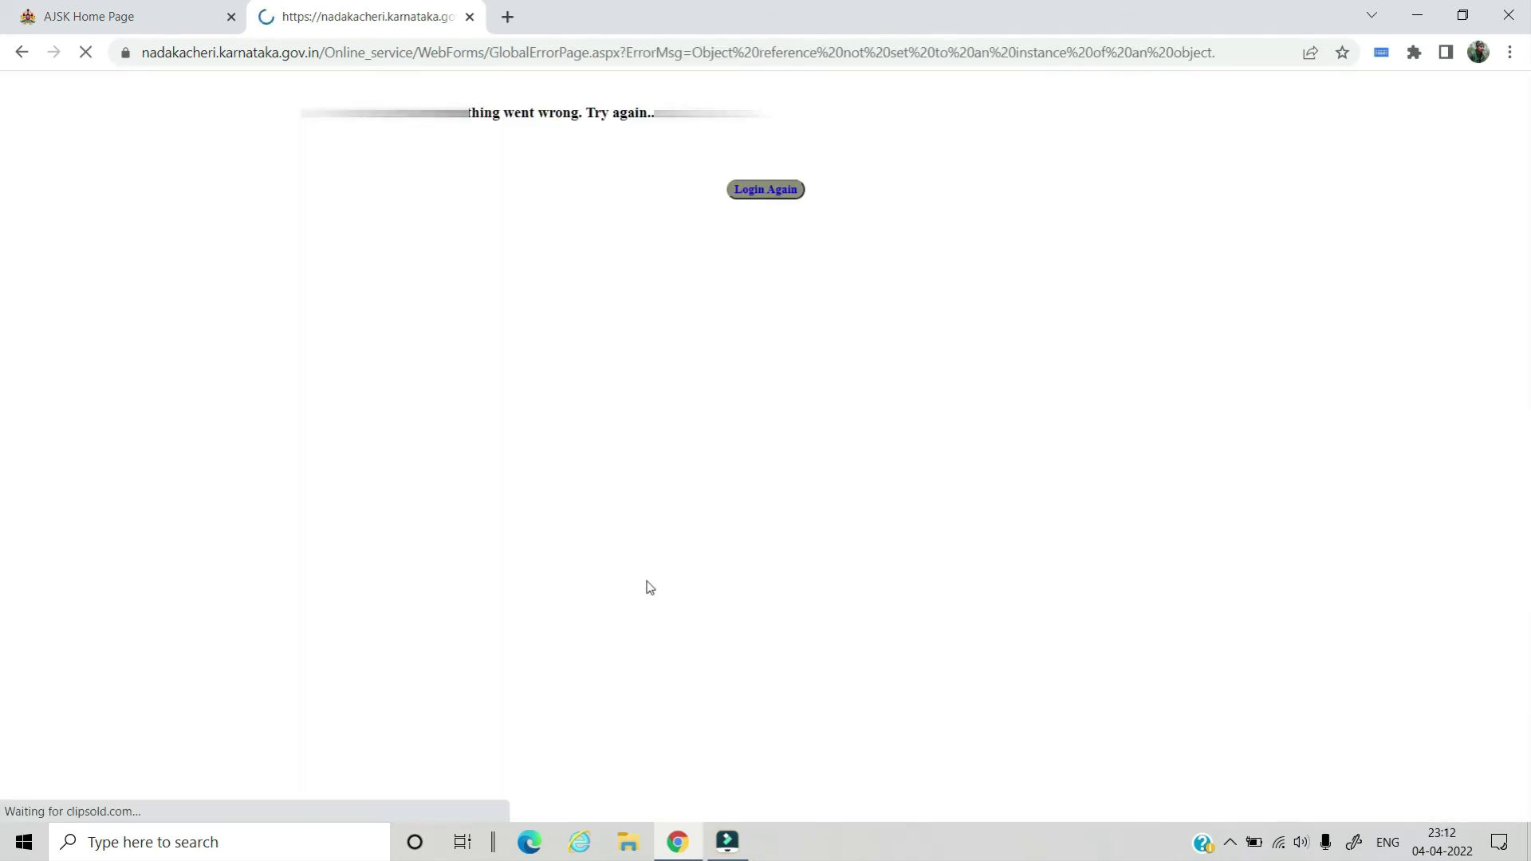
left_click(769, 190)
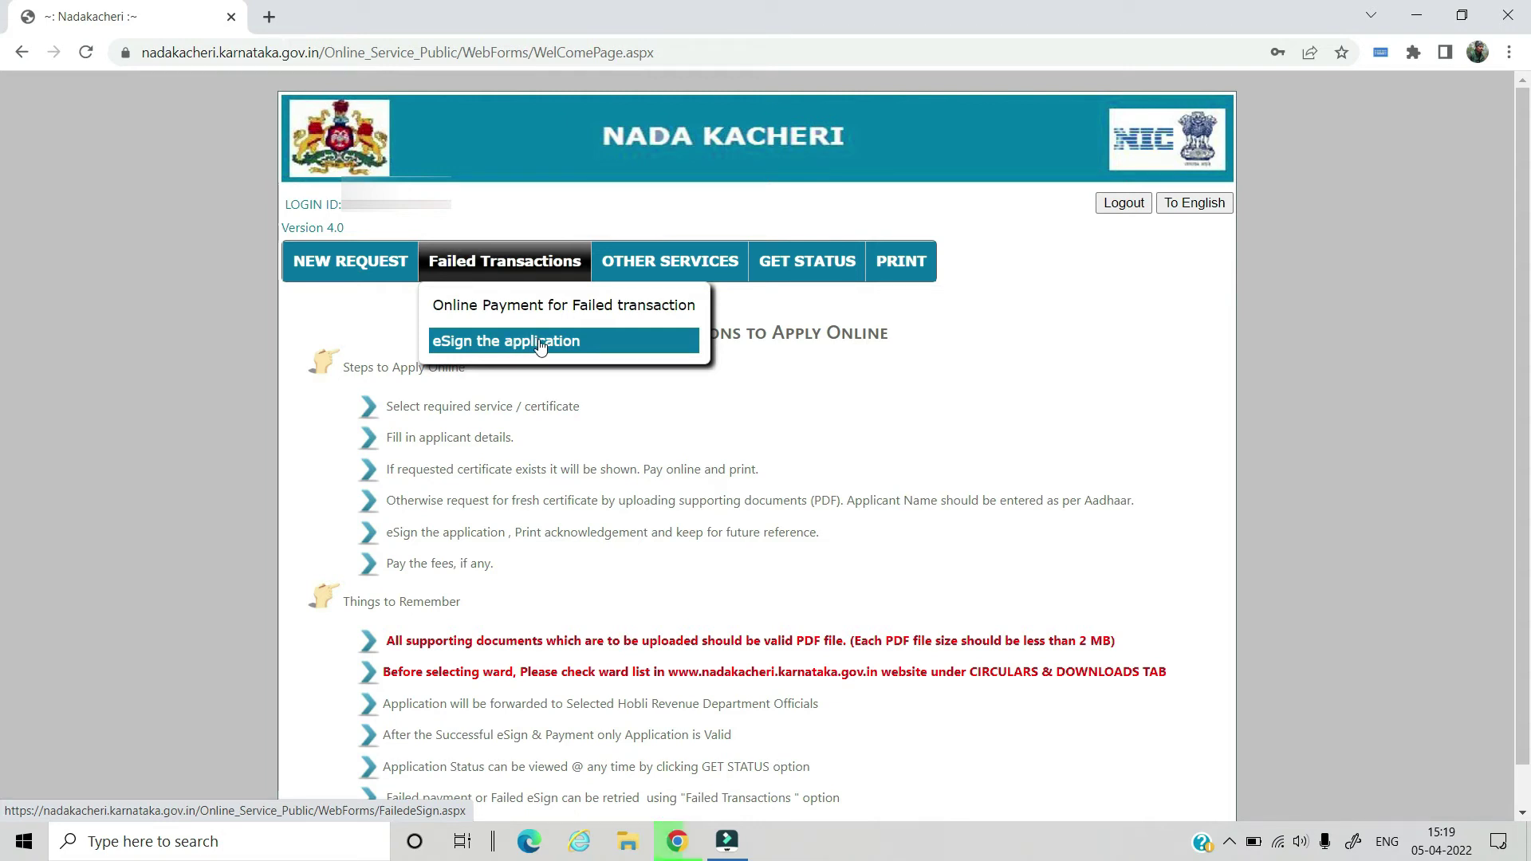
Open the eSign Application page for retrying a failed eSign and focus its ACK NO field.
left_click(535, 345)
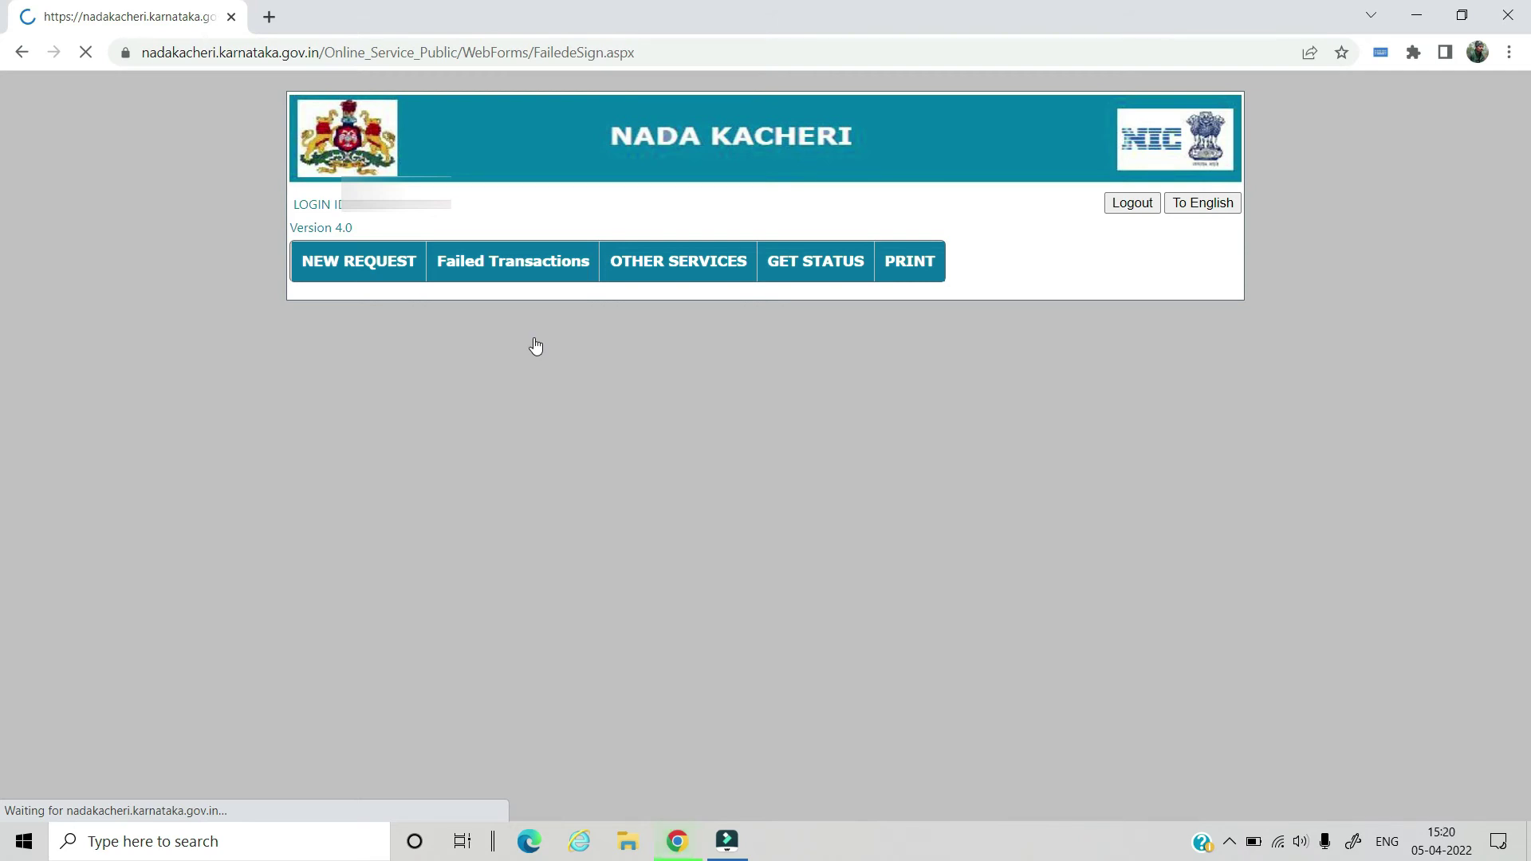
left_click(709, 385)
Complete the acknowledgement number with '81' and look up the application's status.
left_click(702, 386)
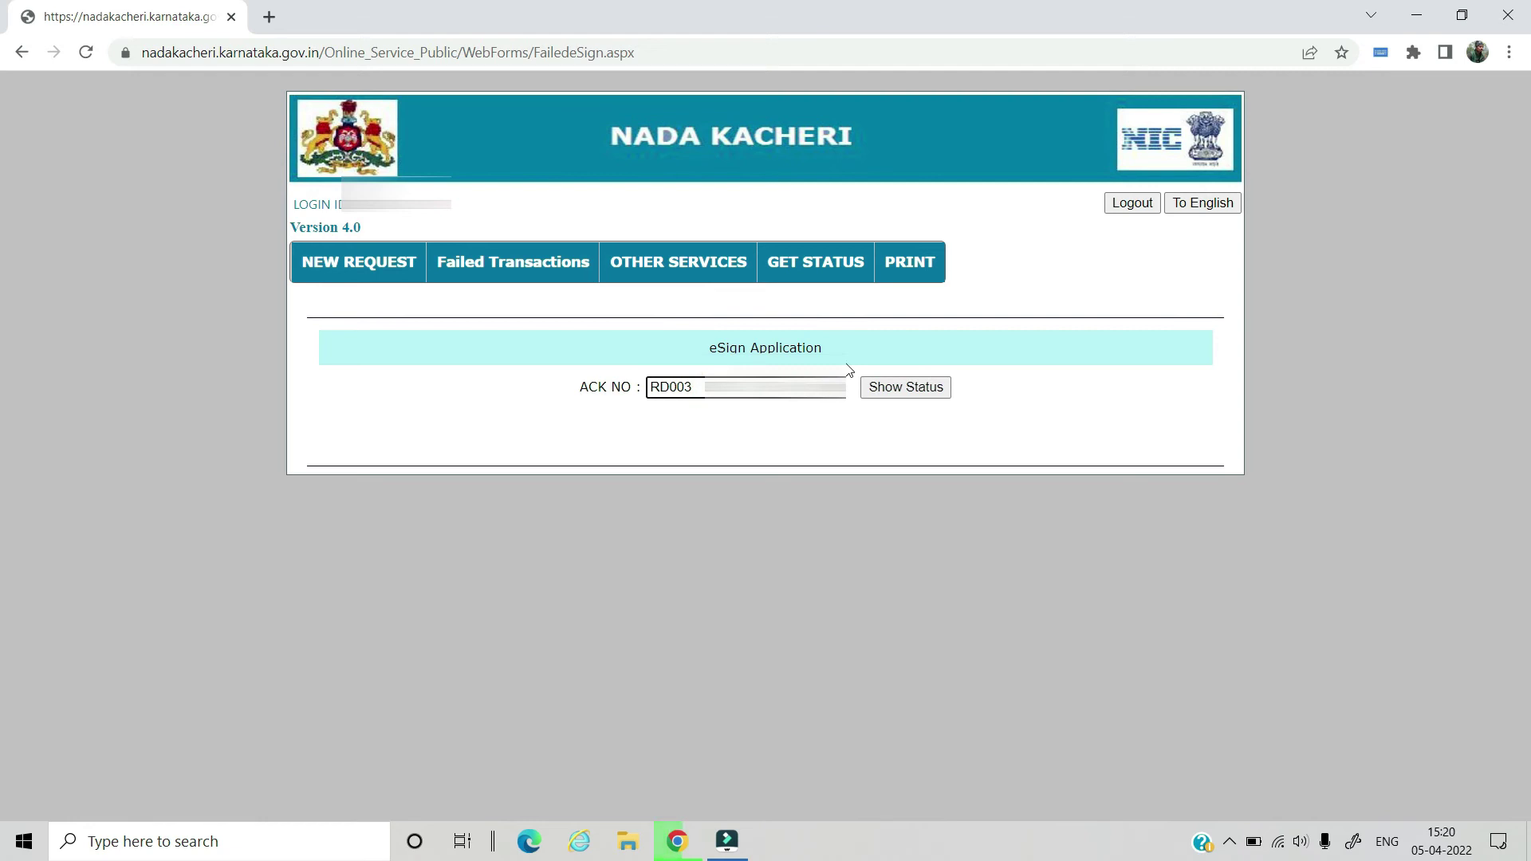
type("8")
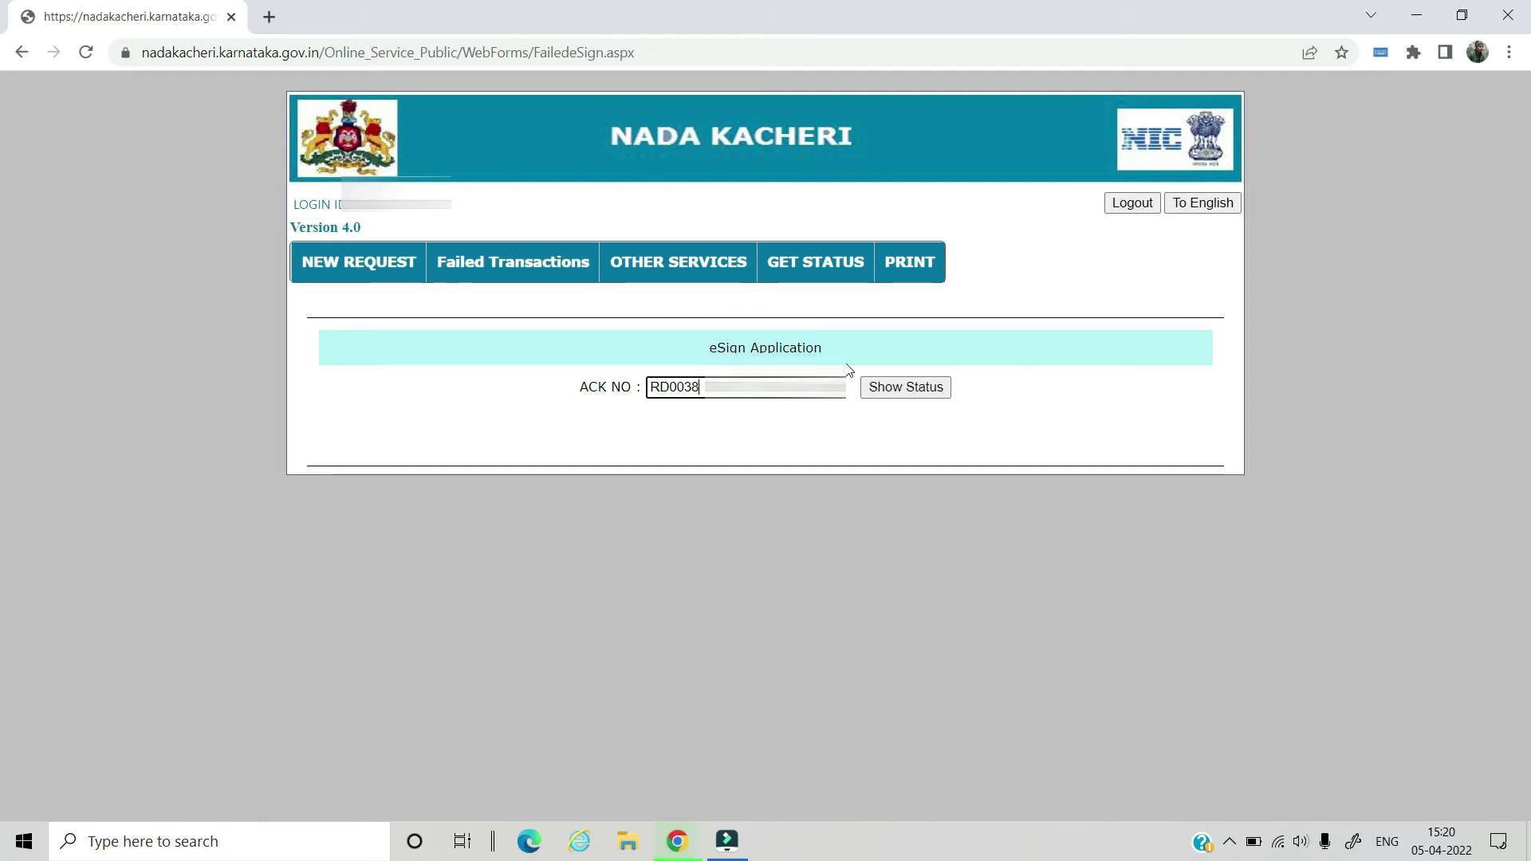
type("1")
key("Return")
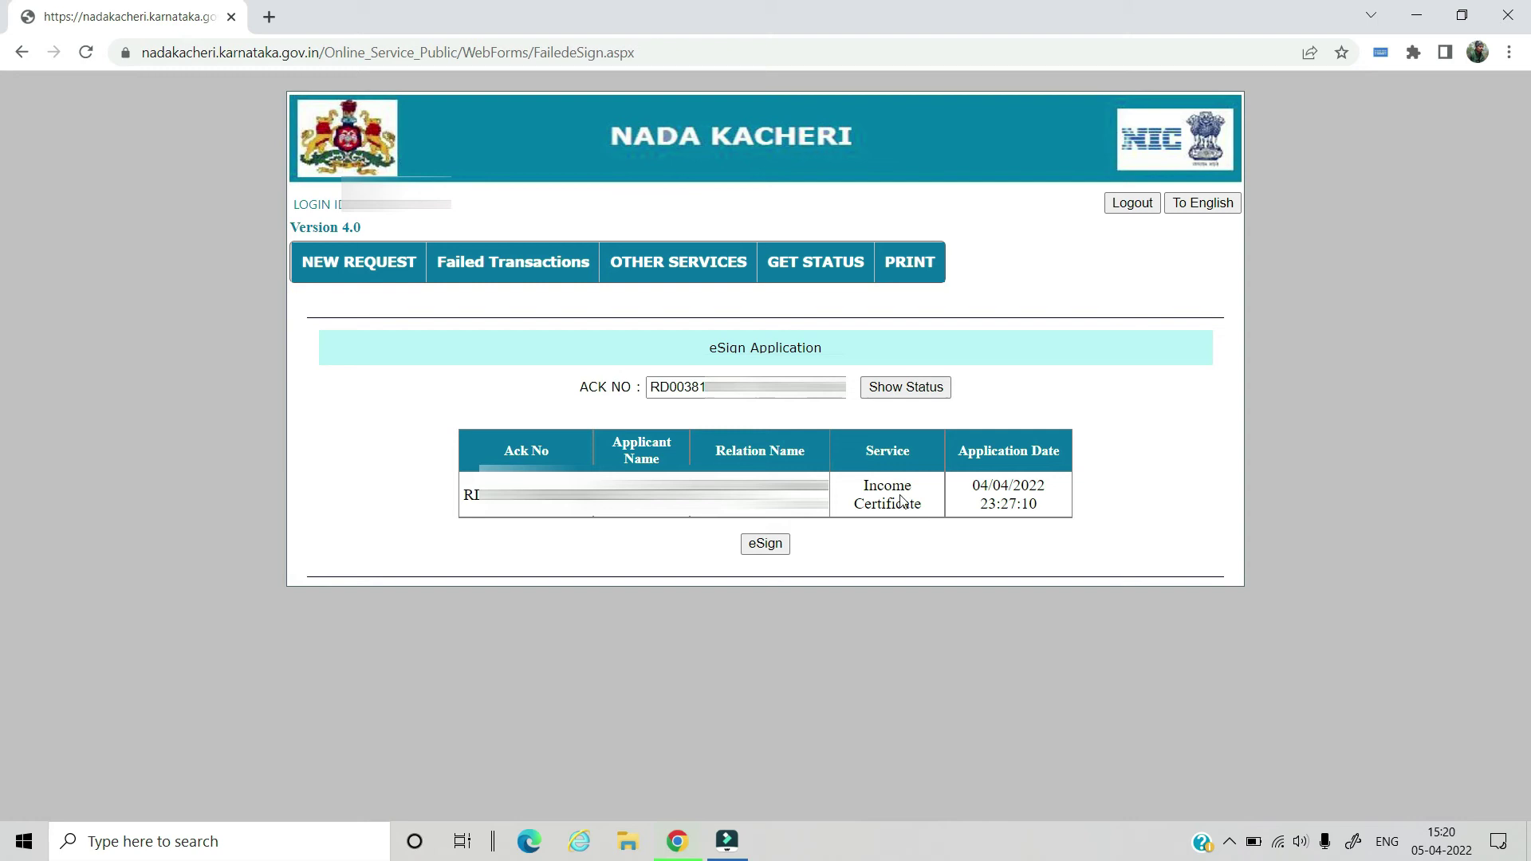
Start eSigning the found Income Certificate application and send its preview for Esign.
left_click(767, 546)
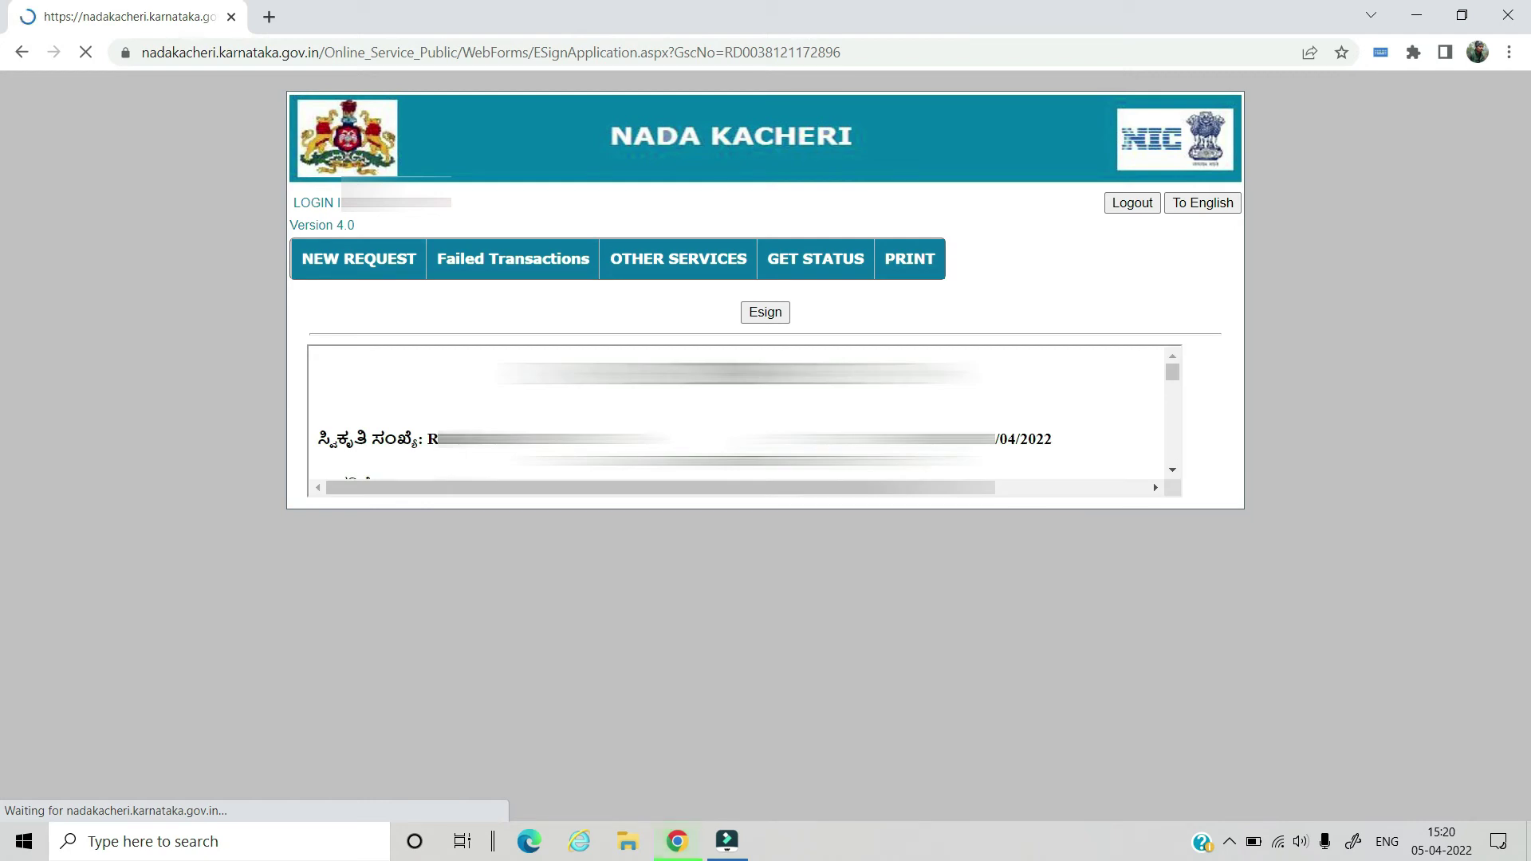
scroll(741, 414, "down", 5)
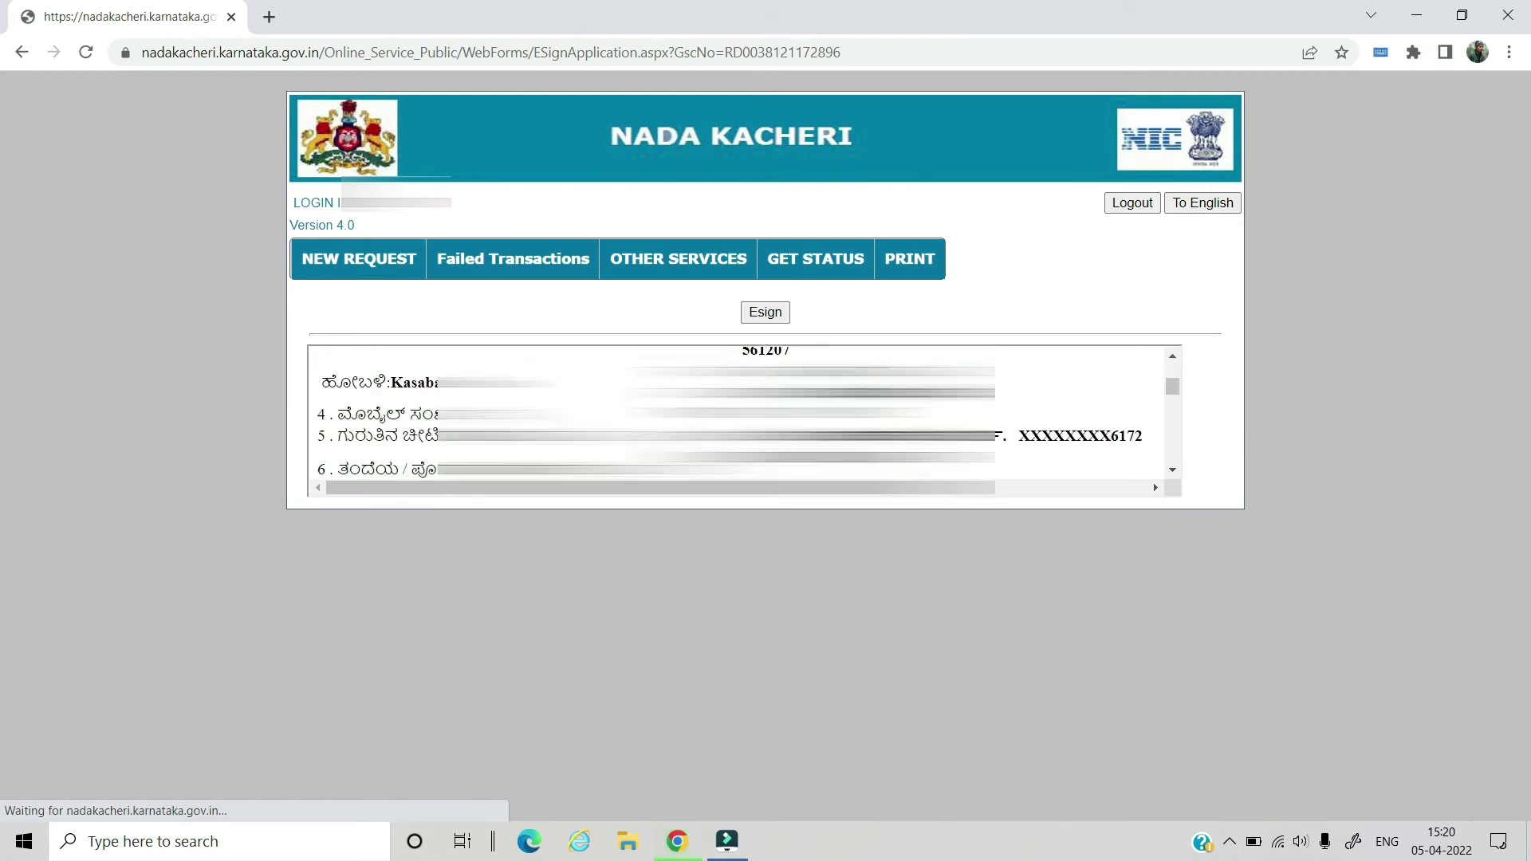
scroll(742, 415, "down", 5)
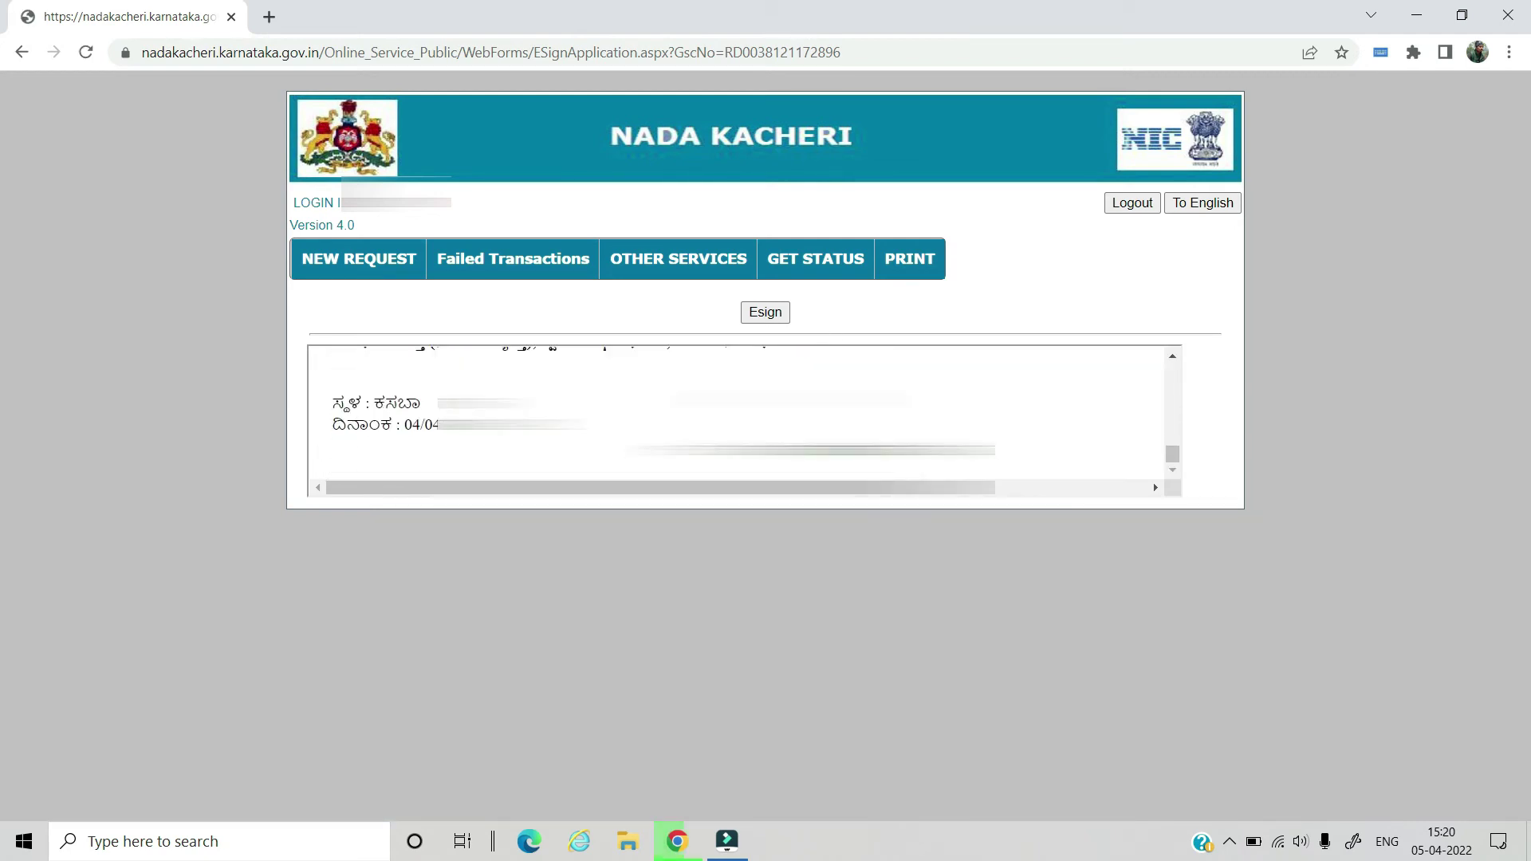
left_click(761, 313)
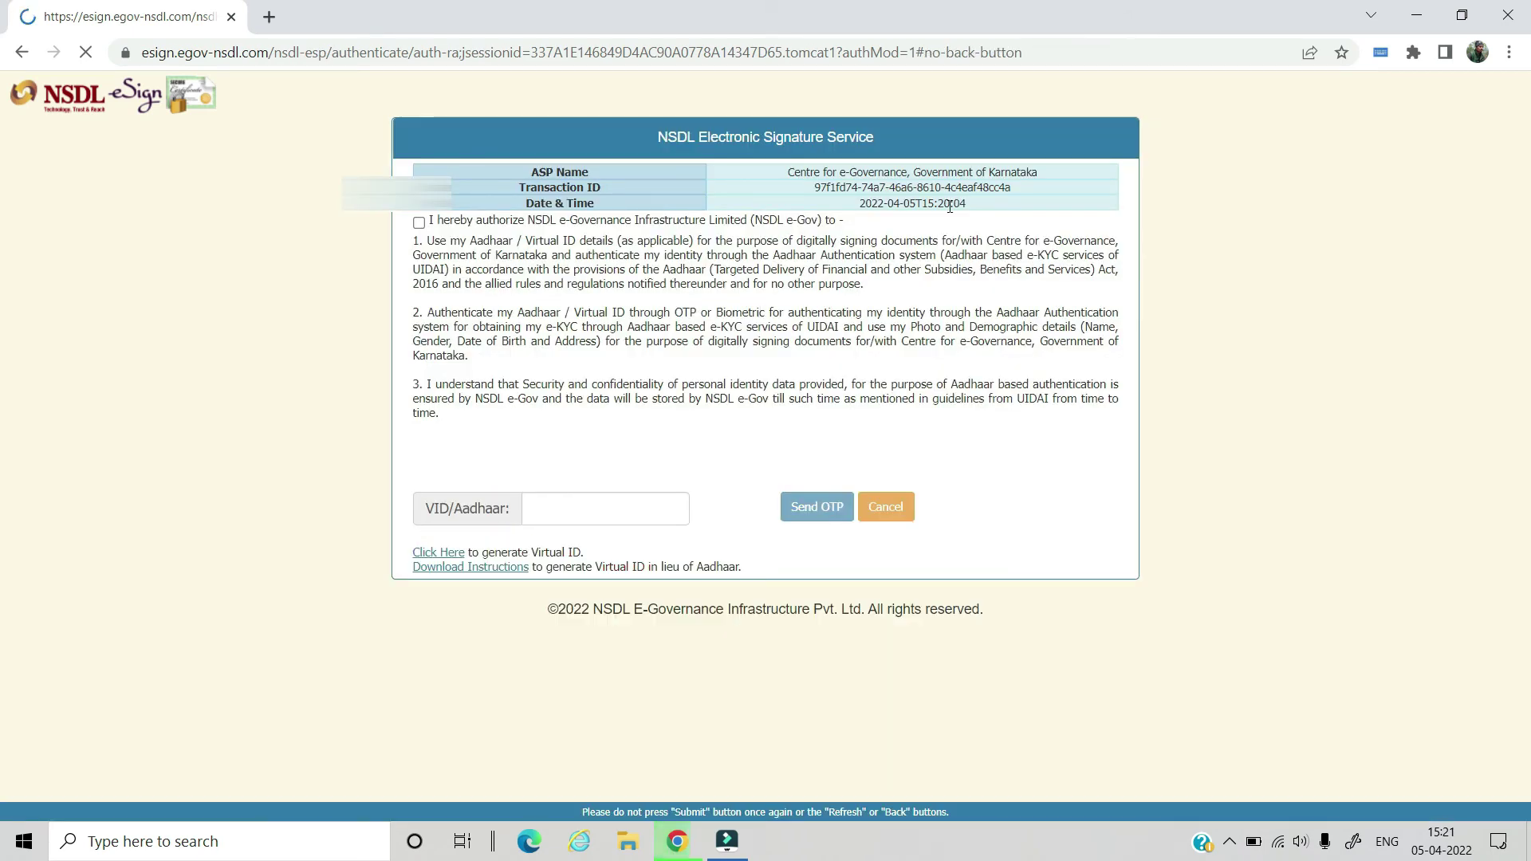
Consent to Aadhaar-based eSign, enter the Aadhaar or virtual ID, and request an OTP.
left_click(417, 227)
left_click(582, 506)
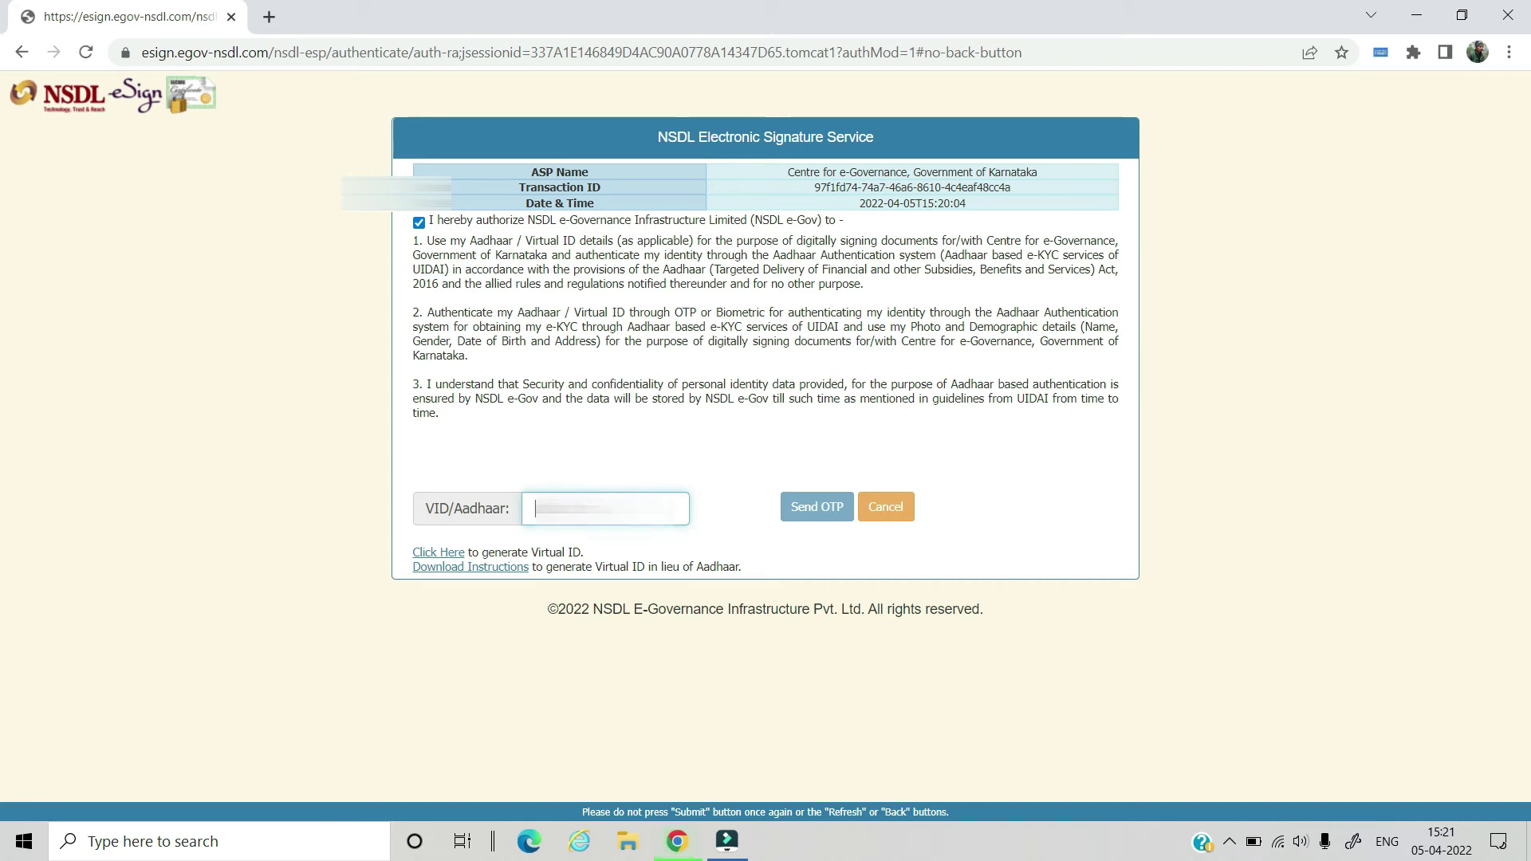
left_click(812, 507)
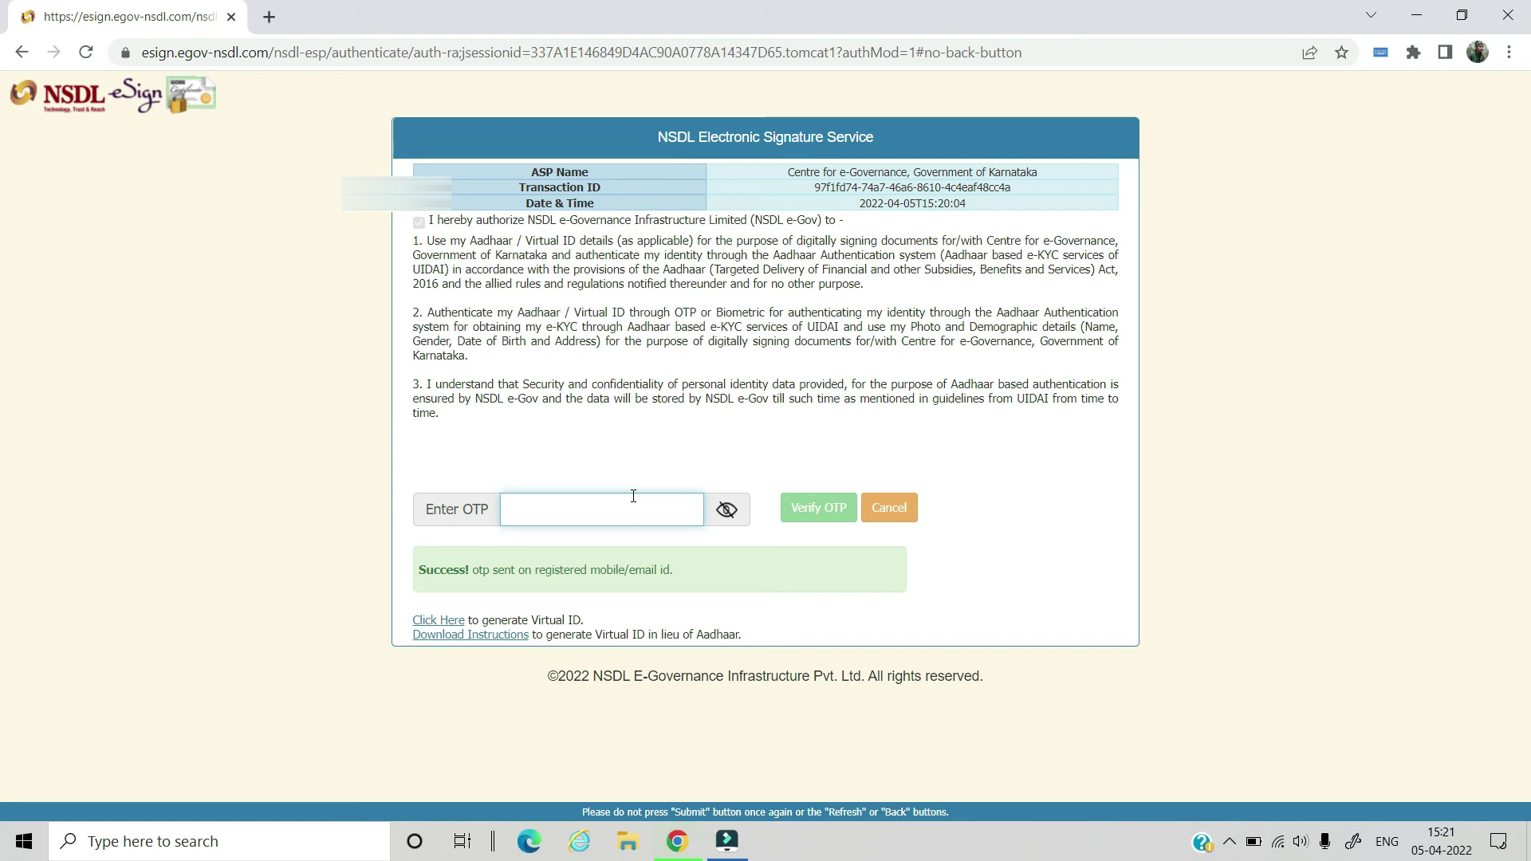
Paste and verify the OTP, then proceed to pay the 40 fee.
key("ctrl+v")
left_click(795, 496)
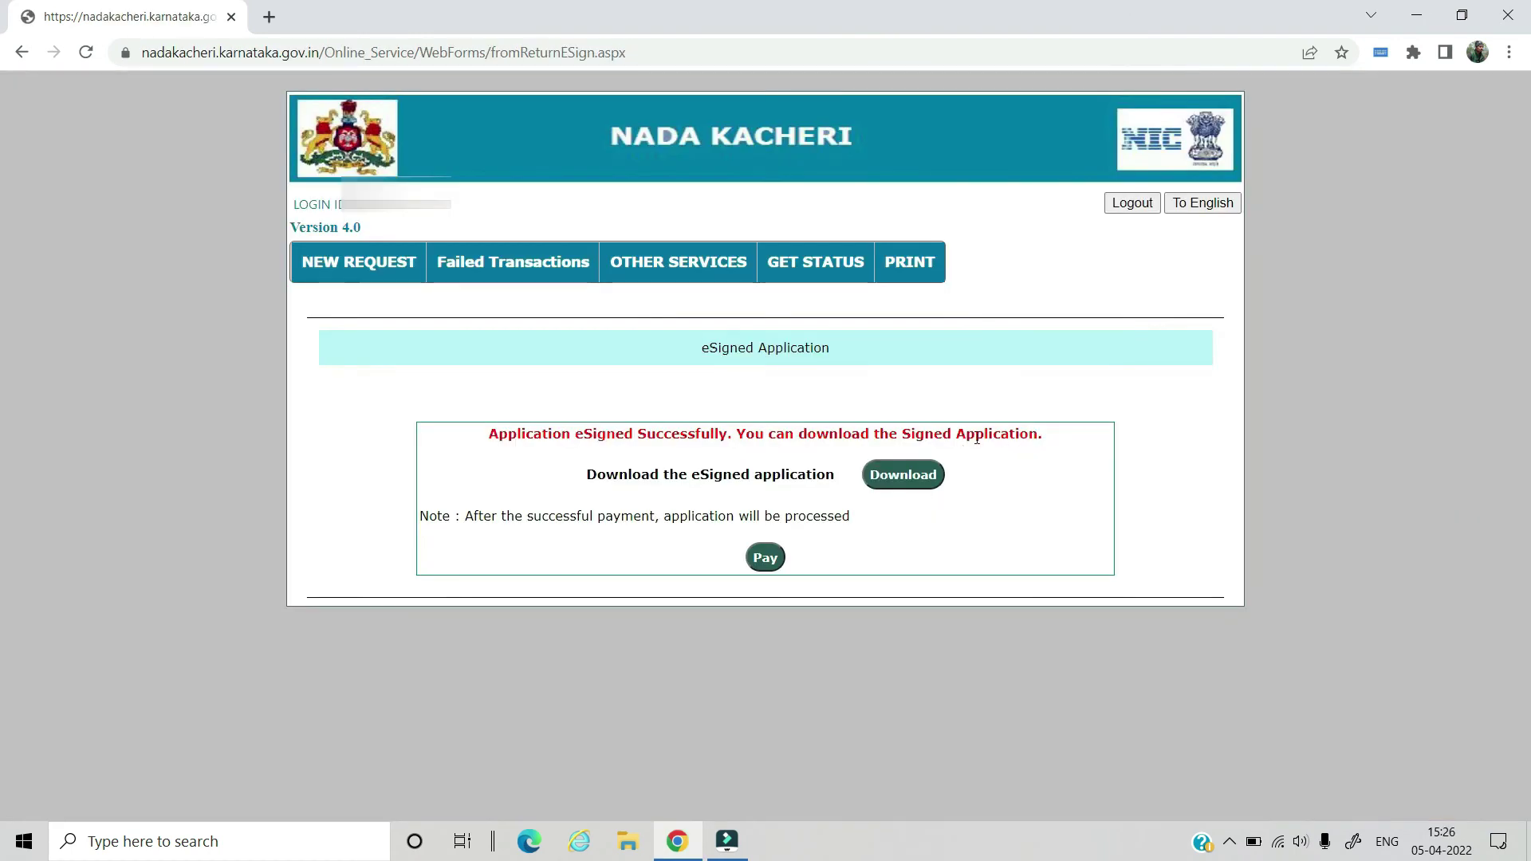
left_click(768, 560)
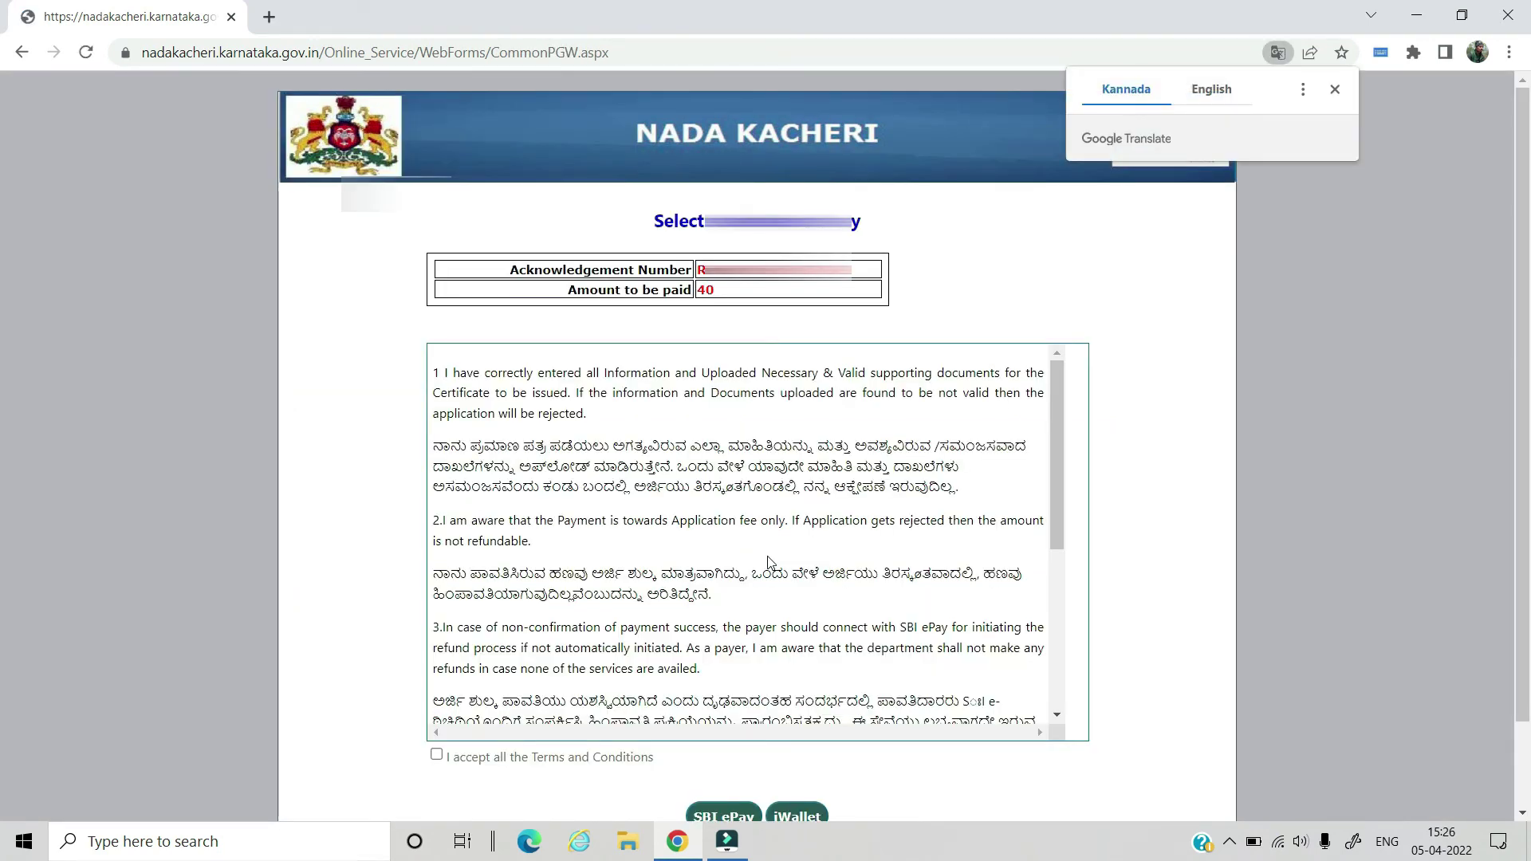
Accept the payment terms and conditions and choose SBI ePay for the 40 fee.
scroll(606, 668, "down", 5)
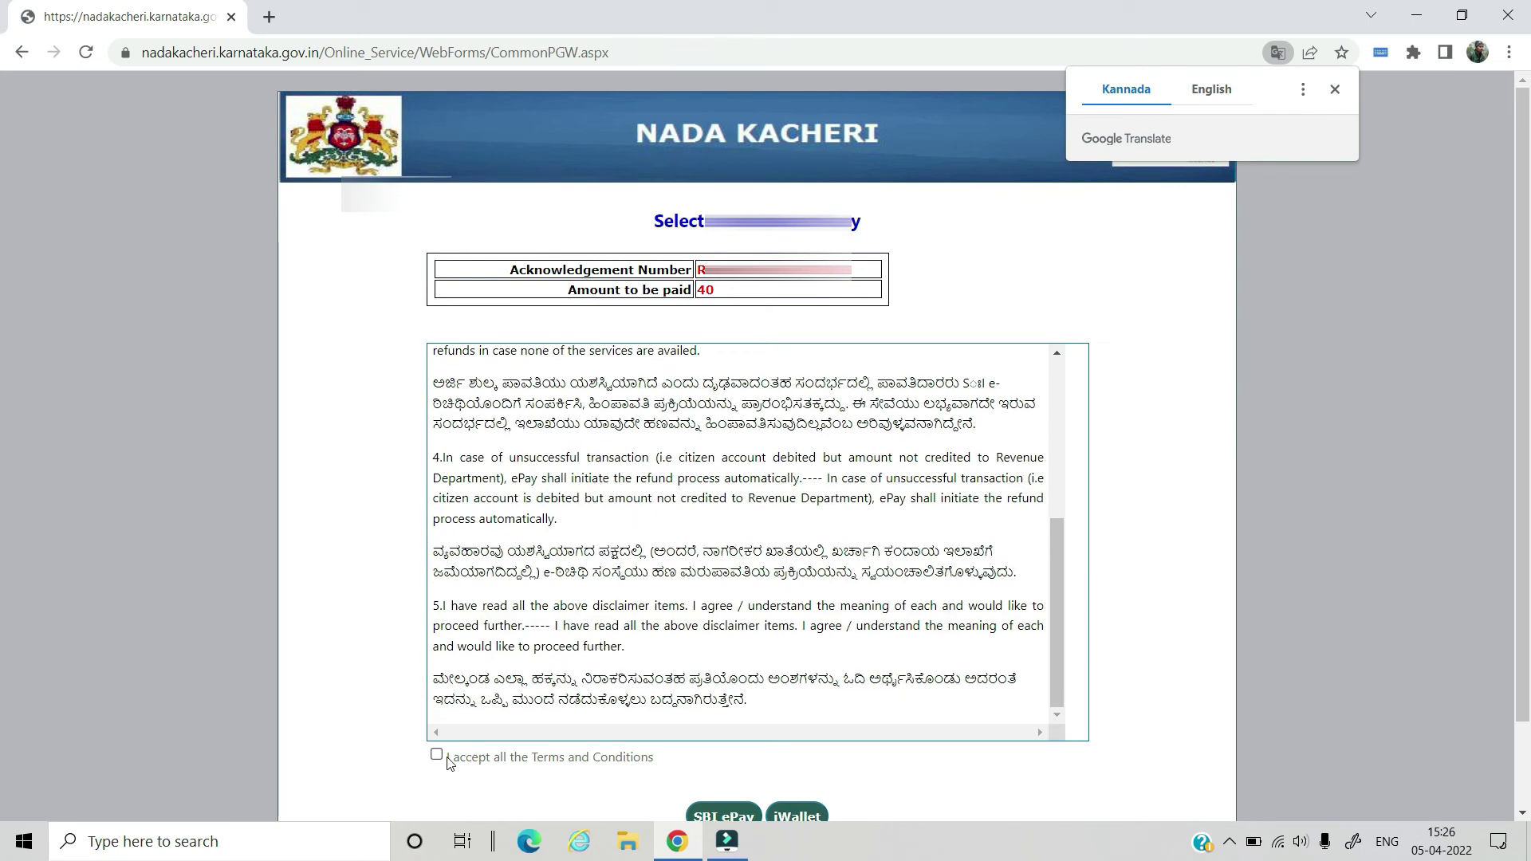
left_click(437, 755)
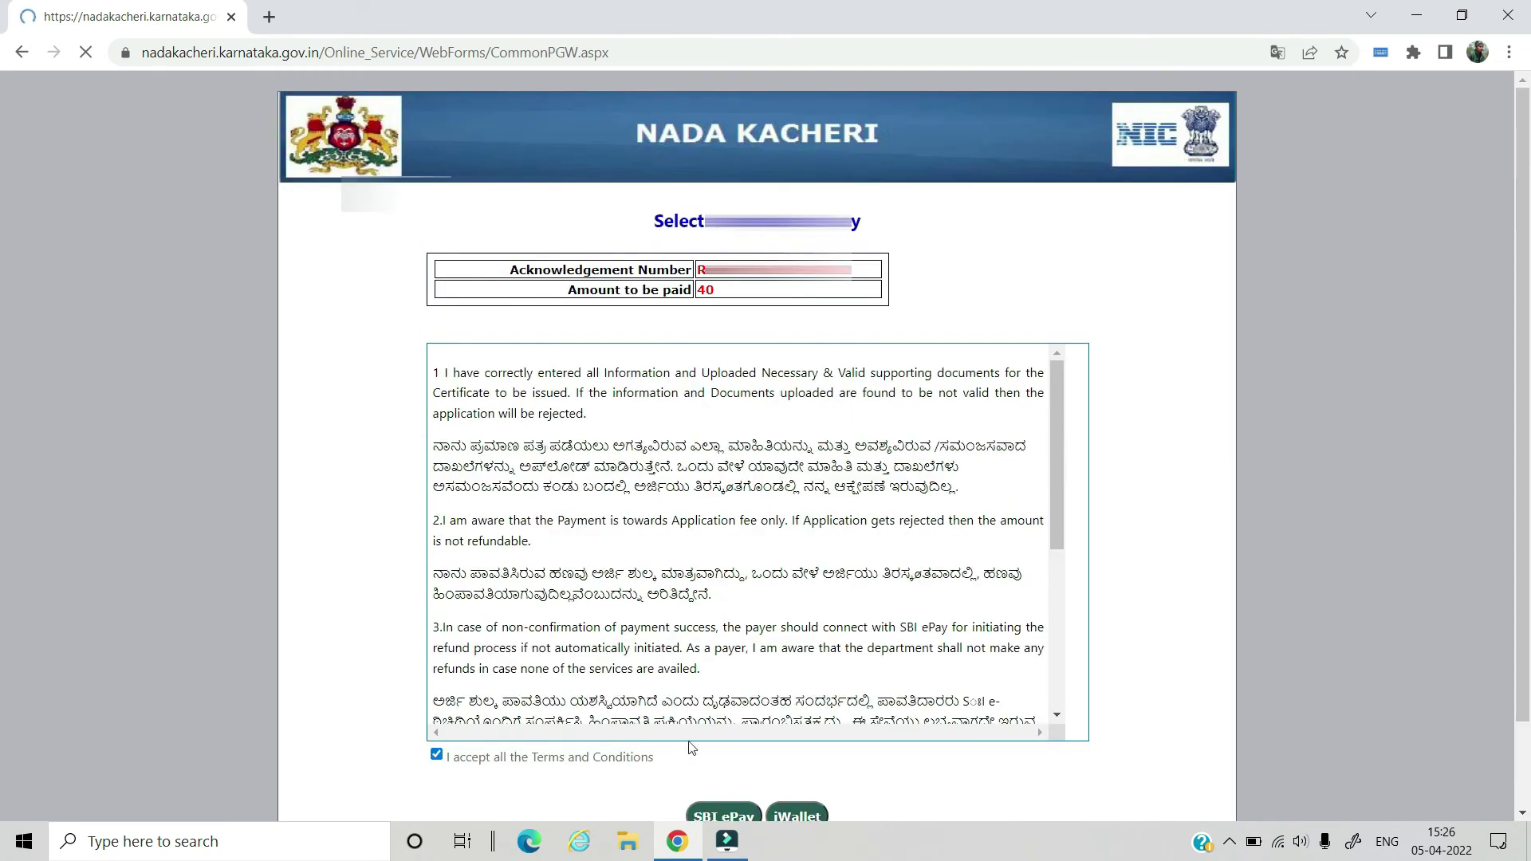
scroll(736, 721, "down", 4)
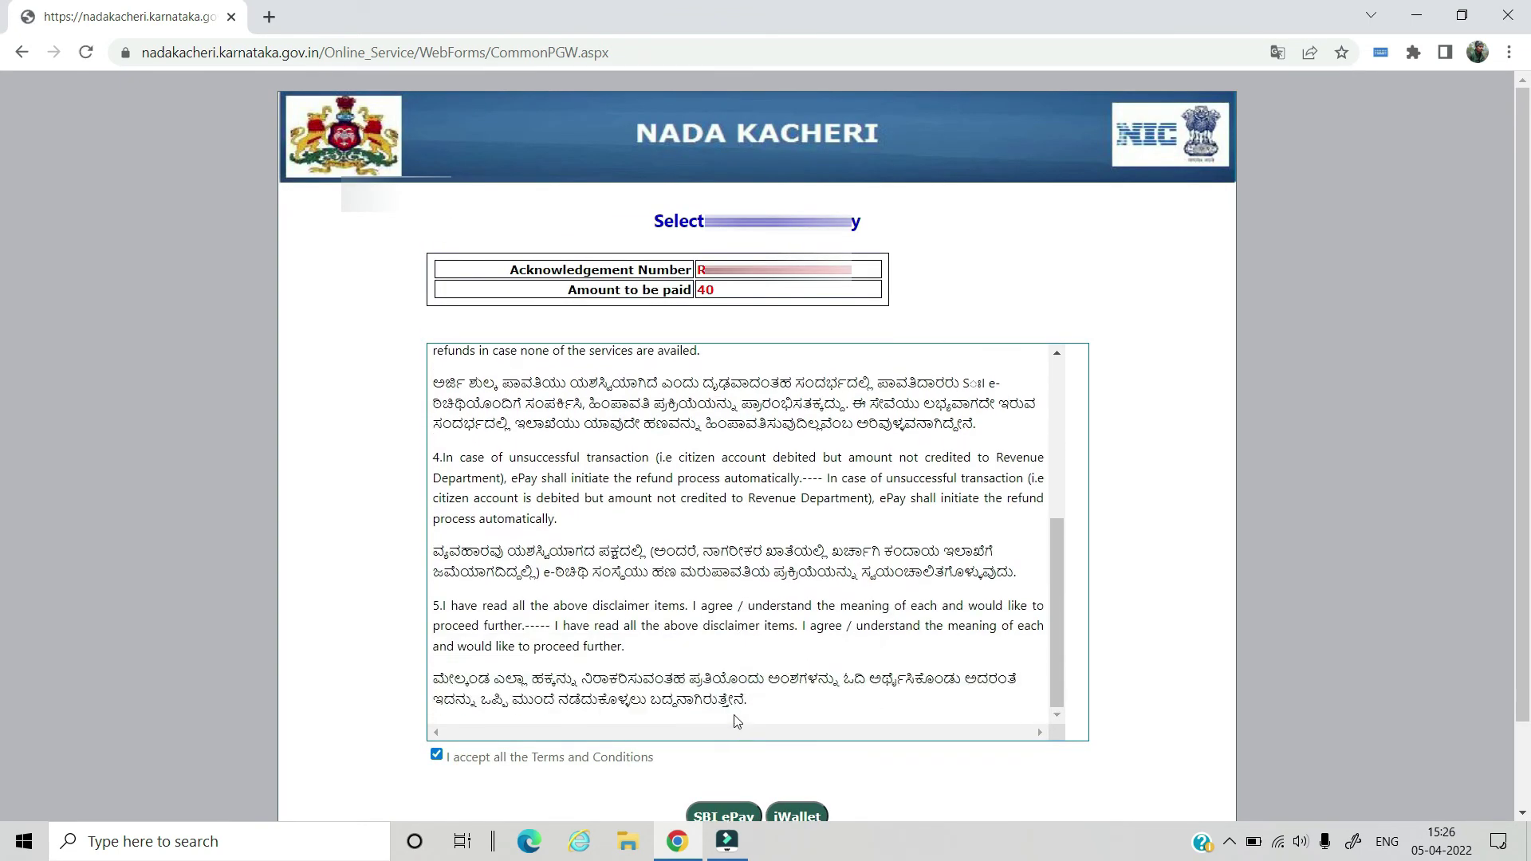
scroll(735, 721, "down", 1)
left_click(732, 720)
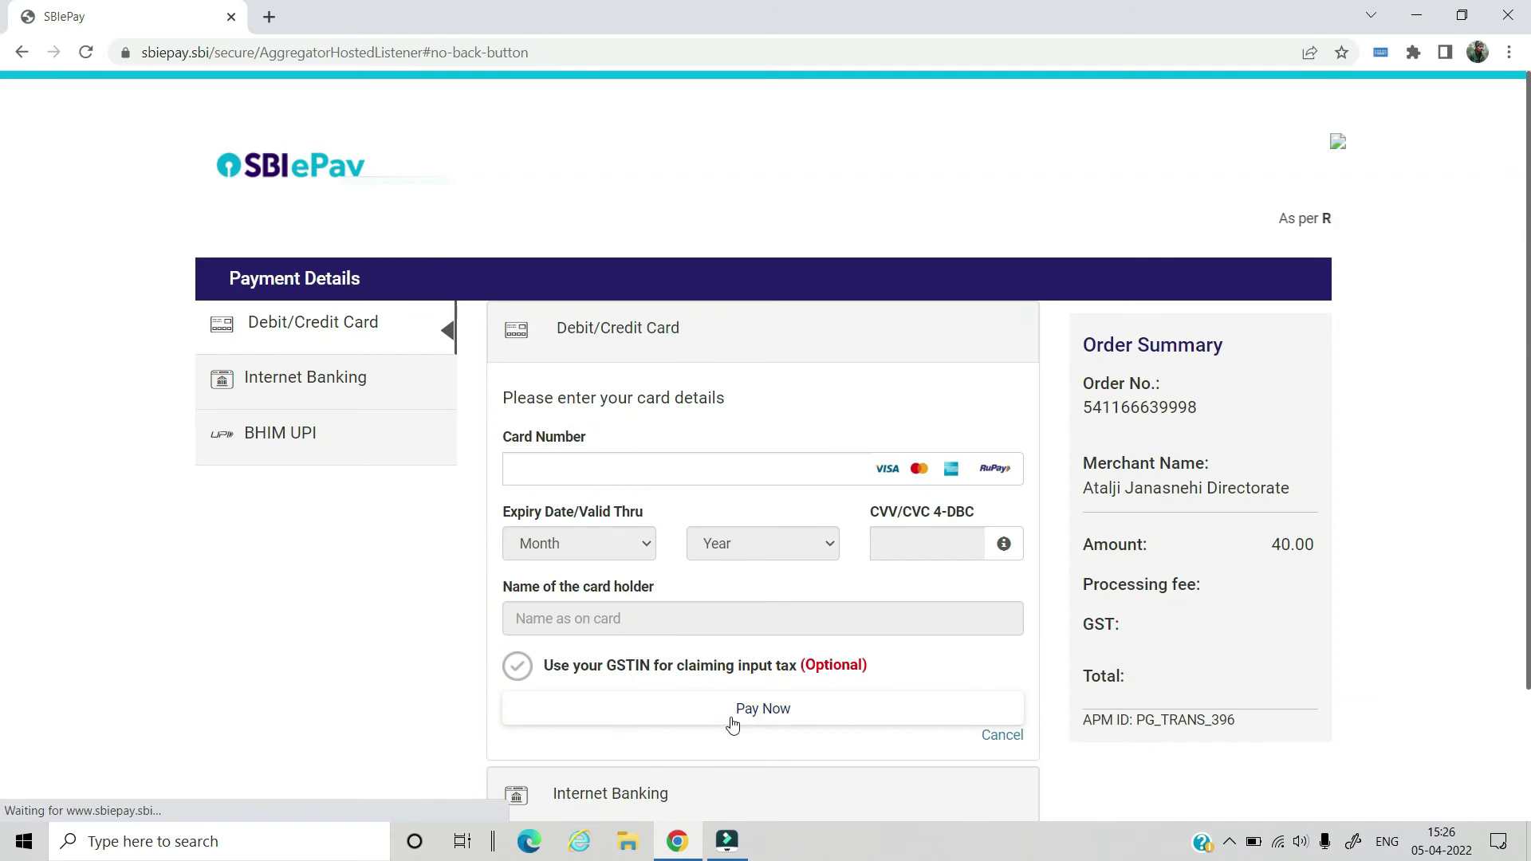
Pay the 40.00 INR fee through BHIM UPI by entering a UPI ID.
left_click(313, 433)
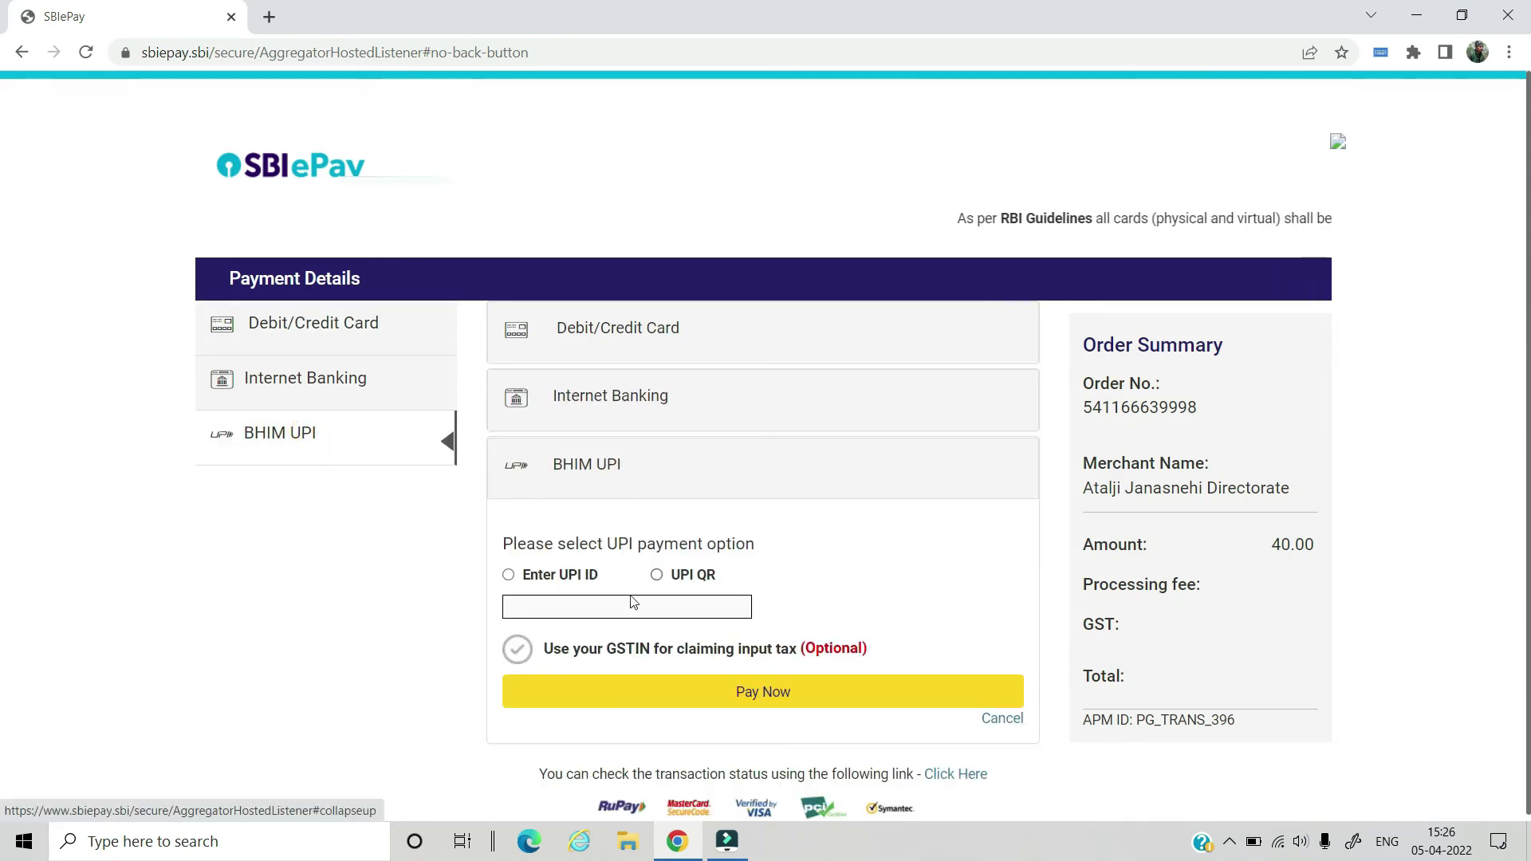
left_click(552, 609)
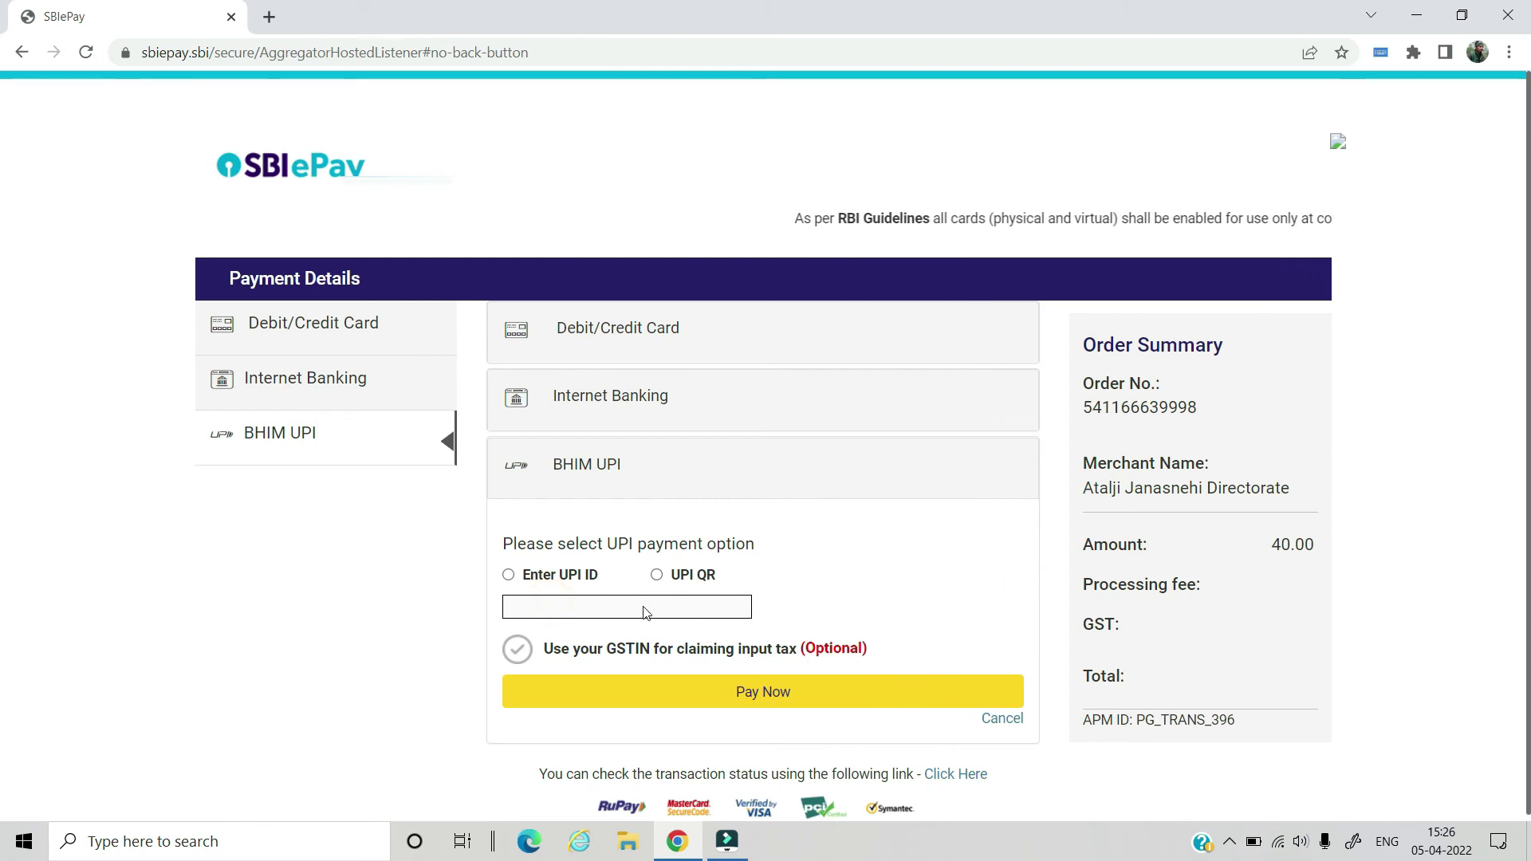
left_click(509, 575)
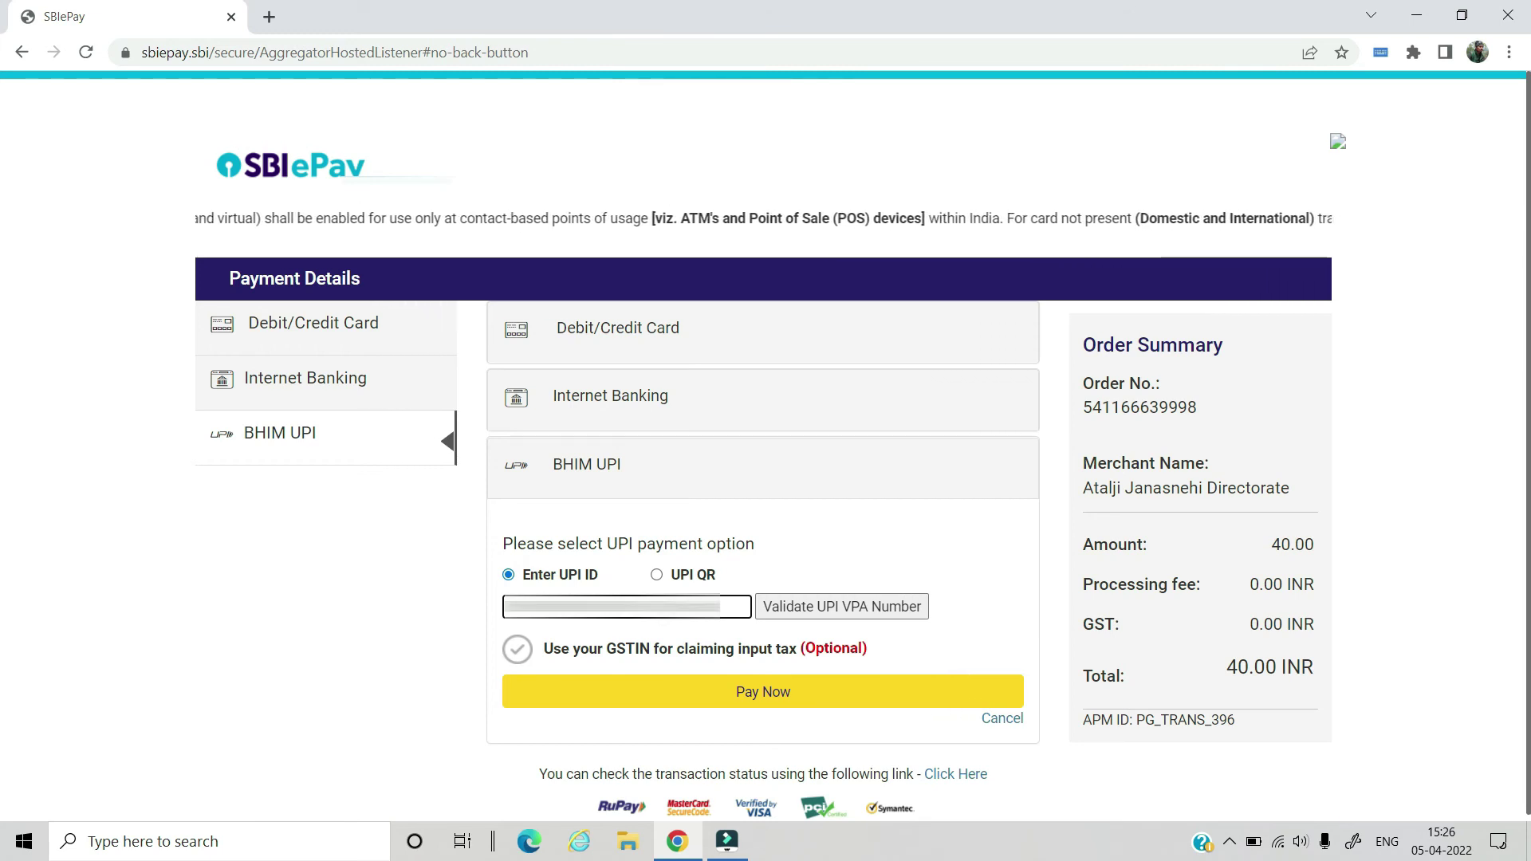
left_click(746, 692)
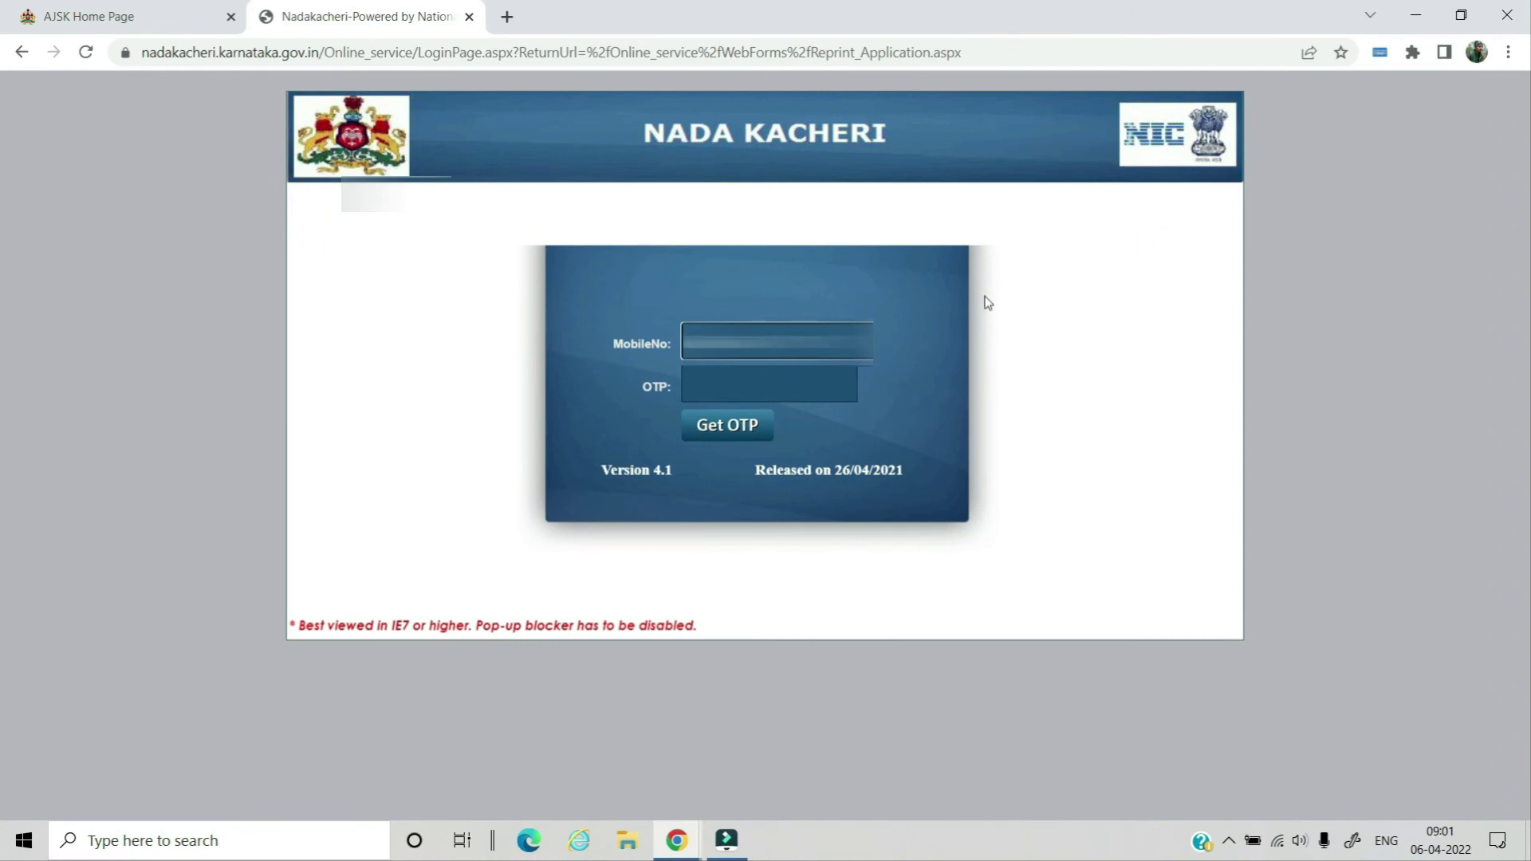
Log in to the Nadakacheri account and go to PRINT > Duplicate Application.
left_click(725, 429)
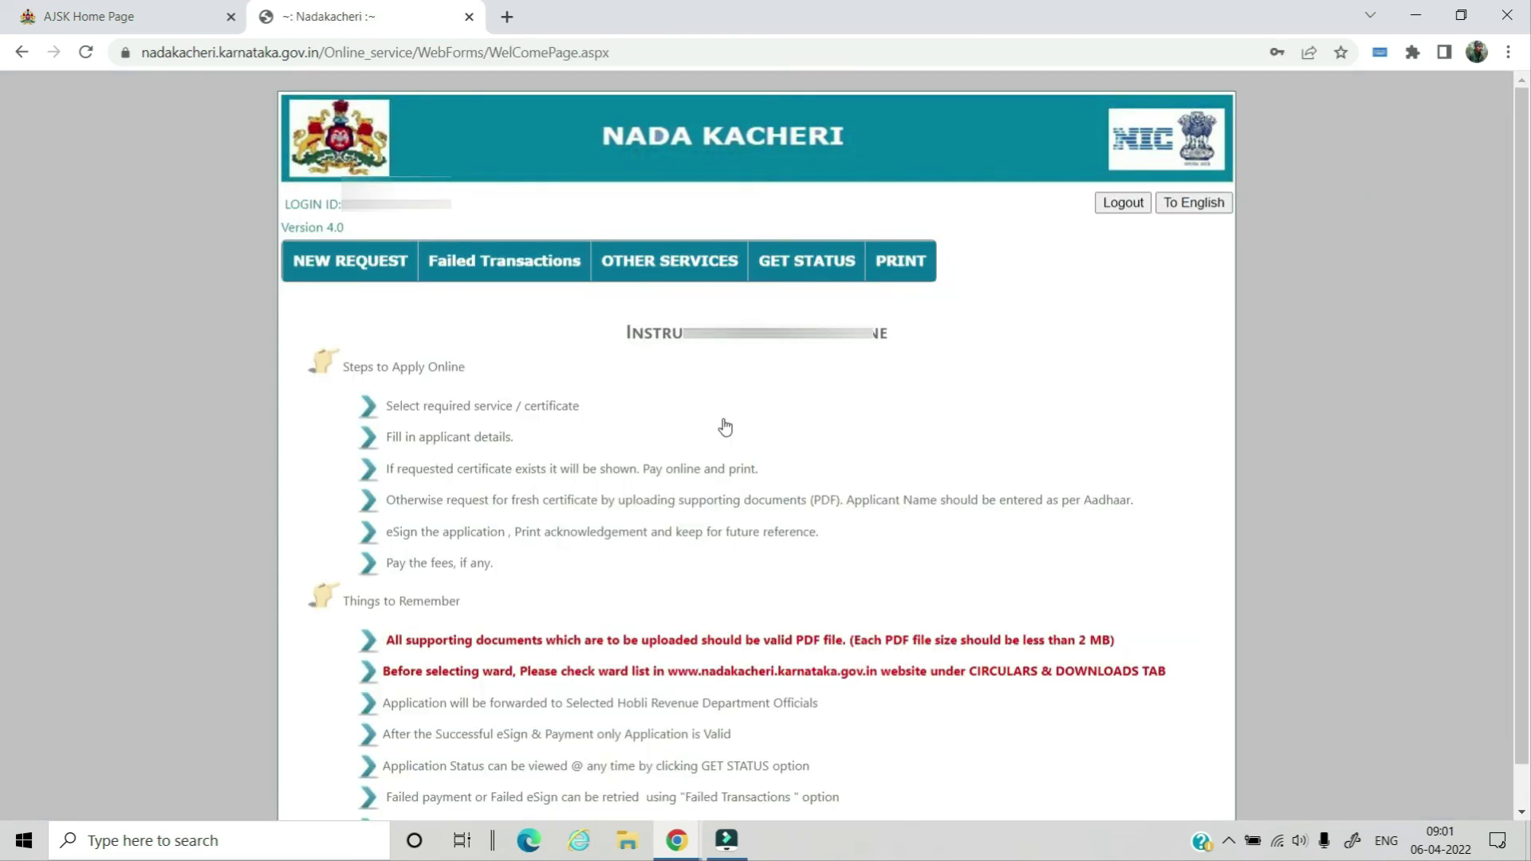
mouse_move(914, 263)
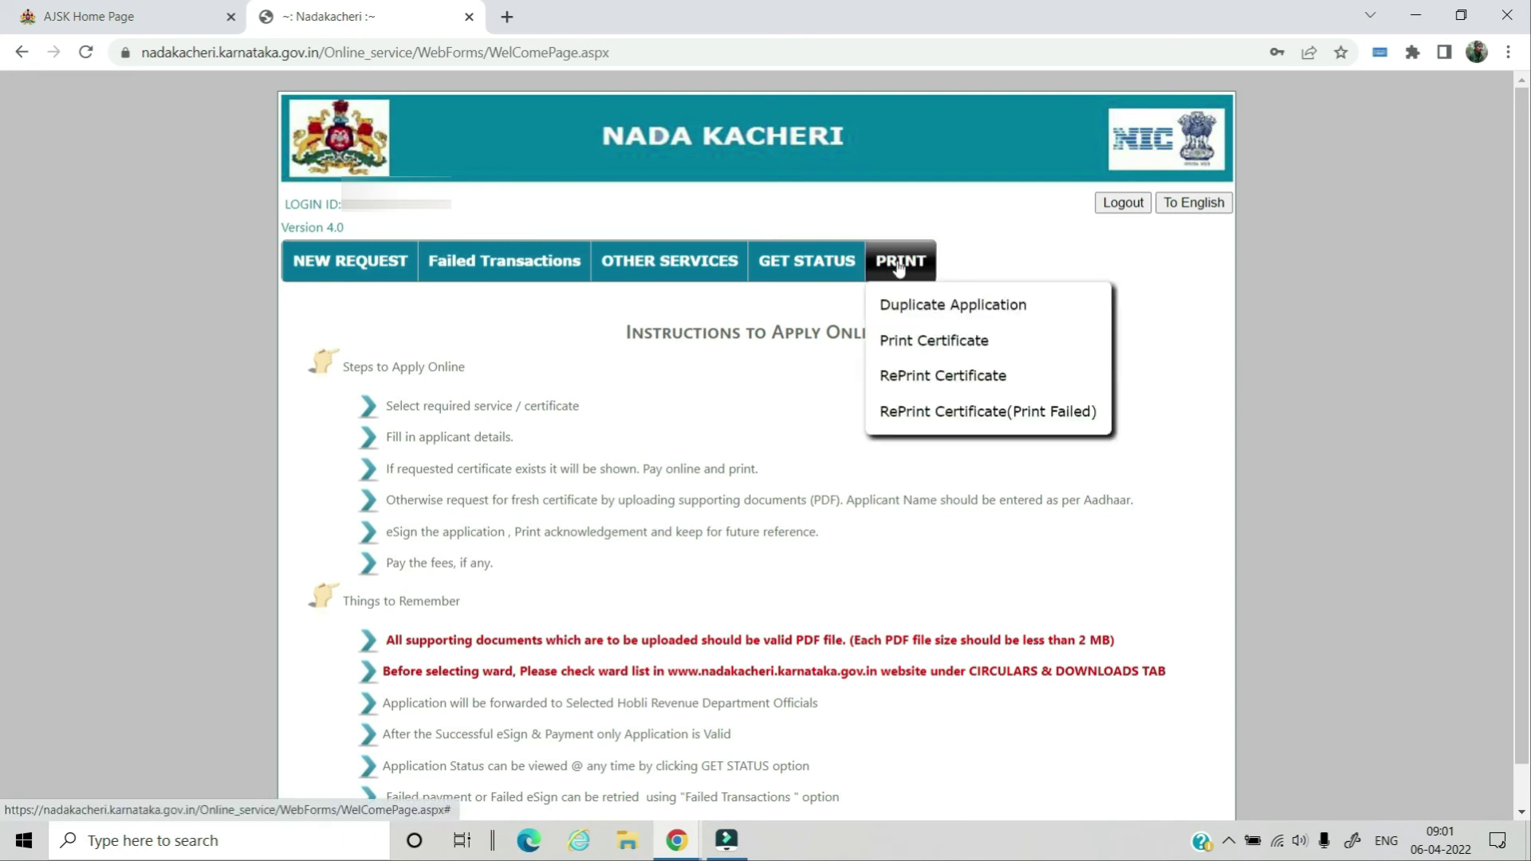
left_click(911, 307)
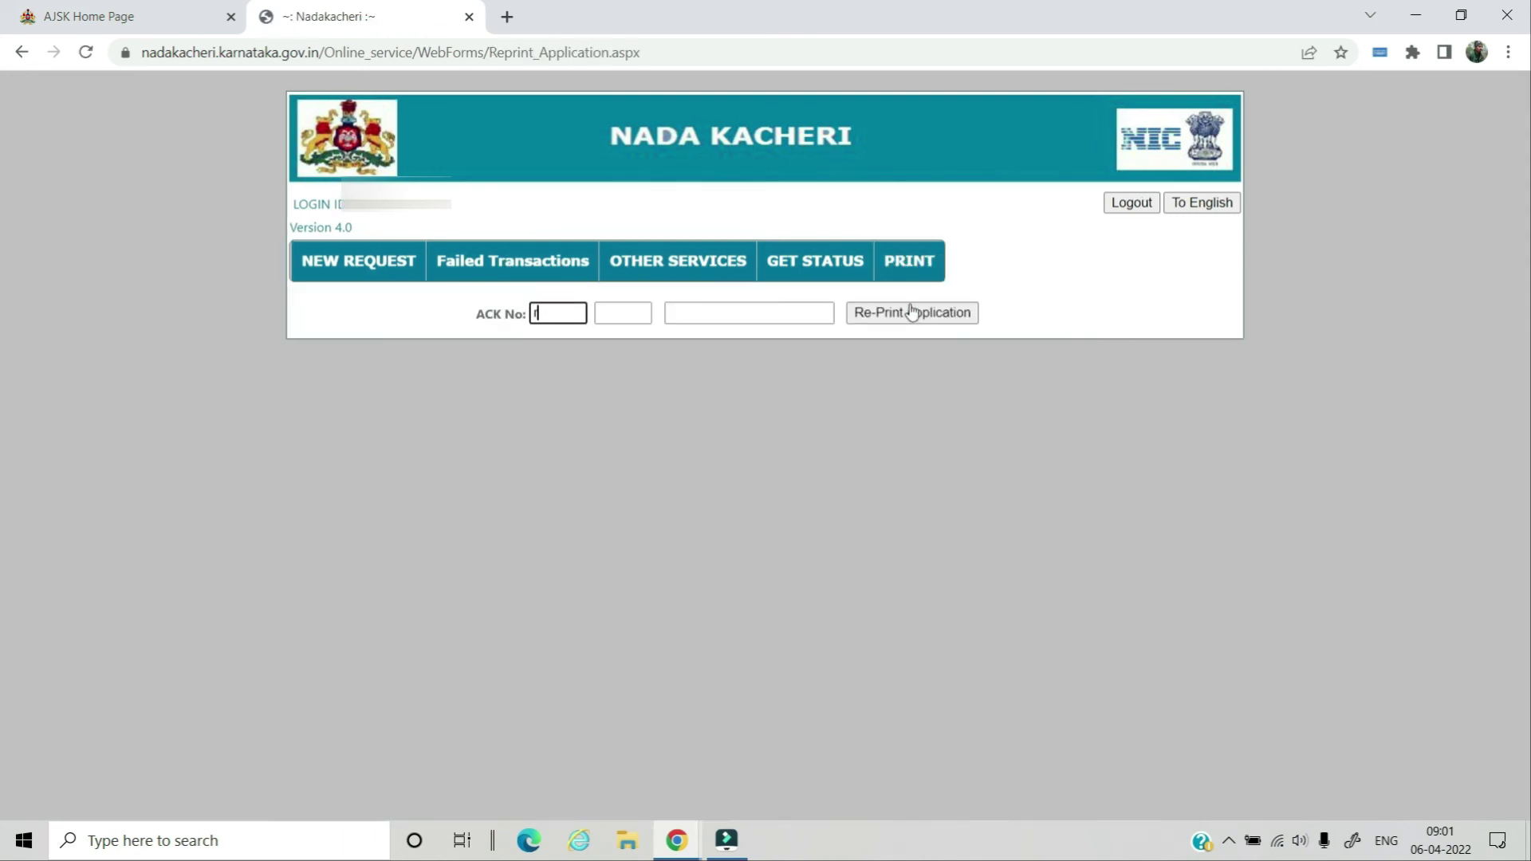
Reprint the rd003 application acknowledgement by its number, then minimize Chrome.
type("rd003")
left_click(603, 311)
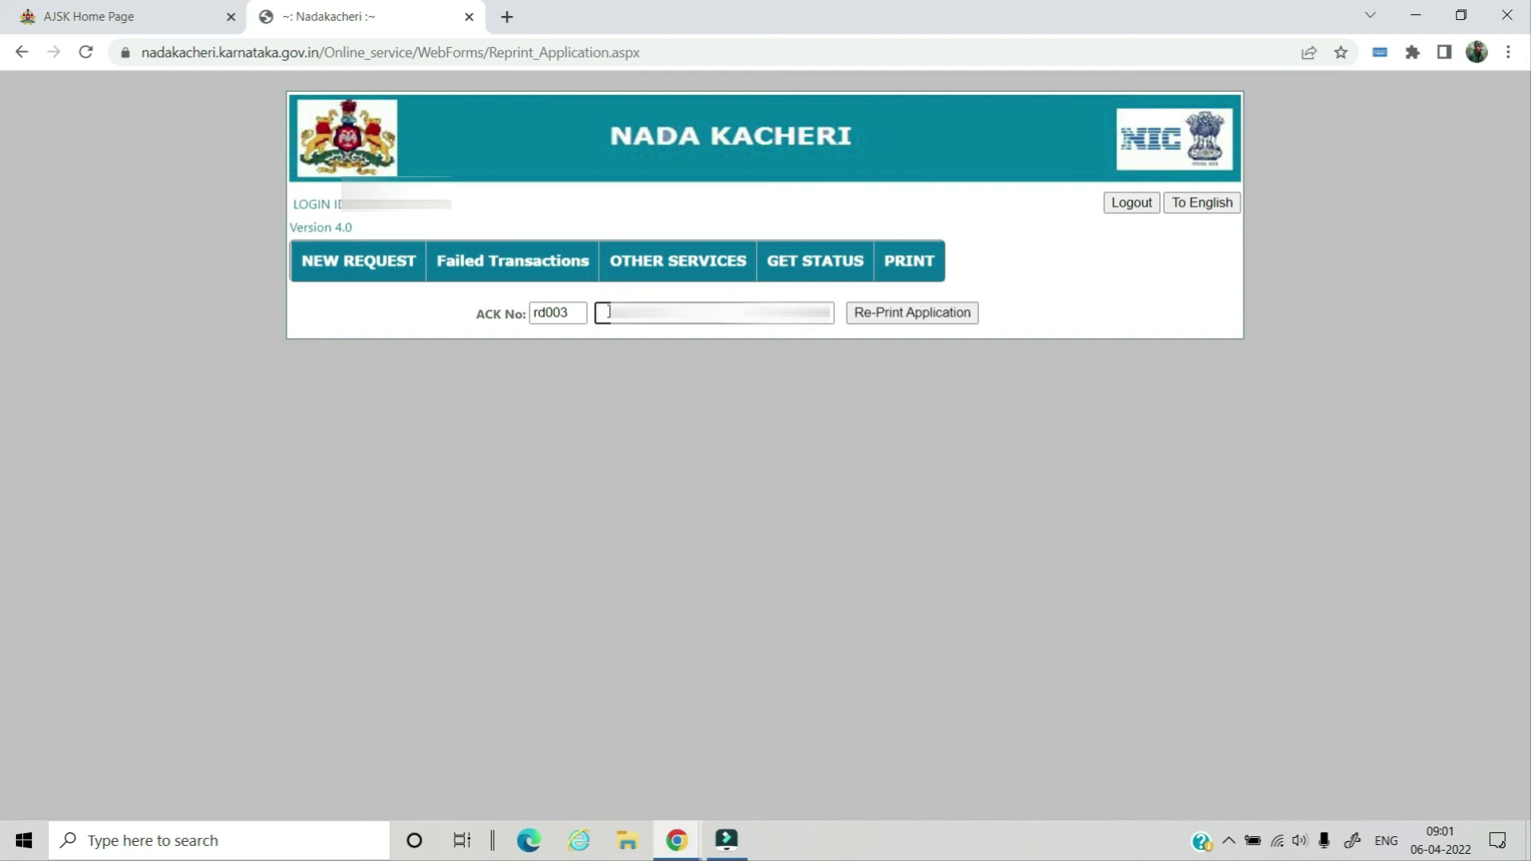
type("81")
left_click(686, 311)
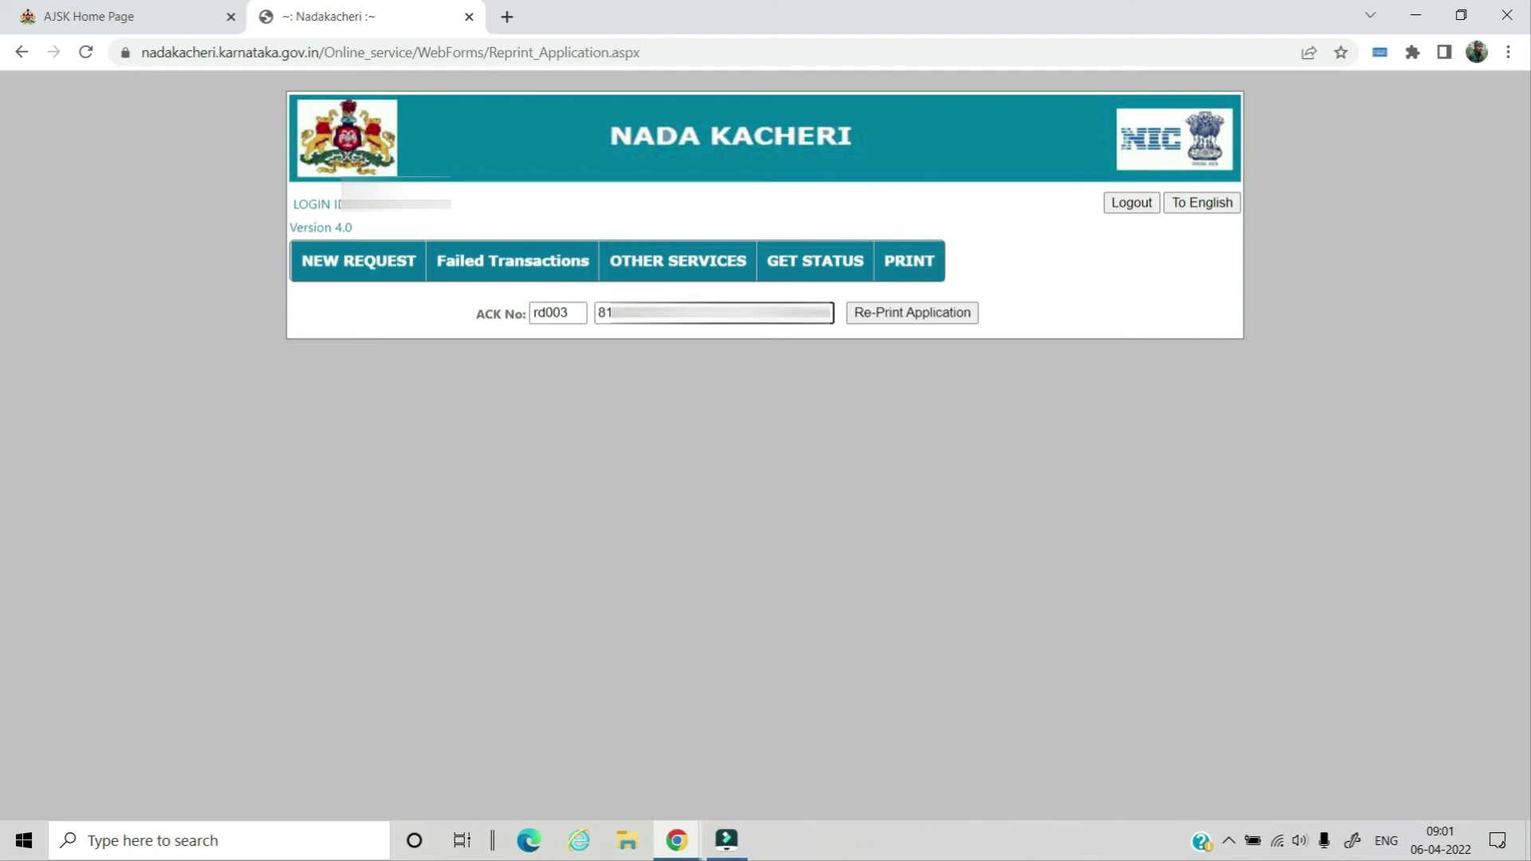
left_click(910, 316)
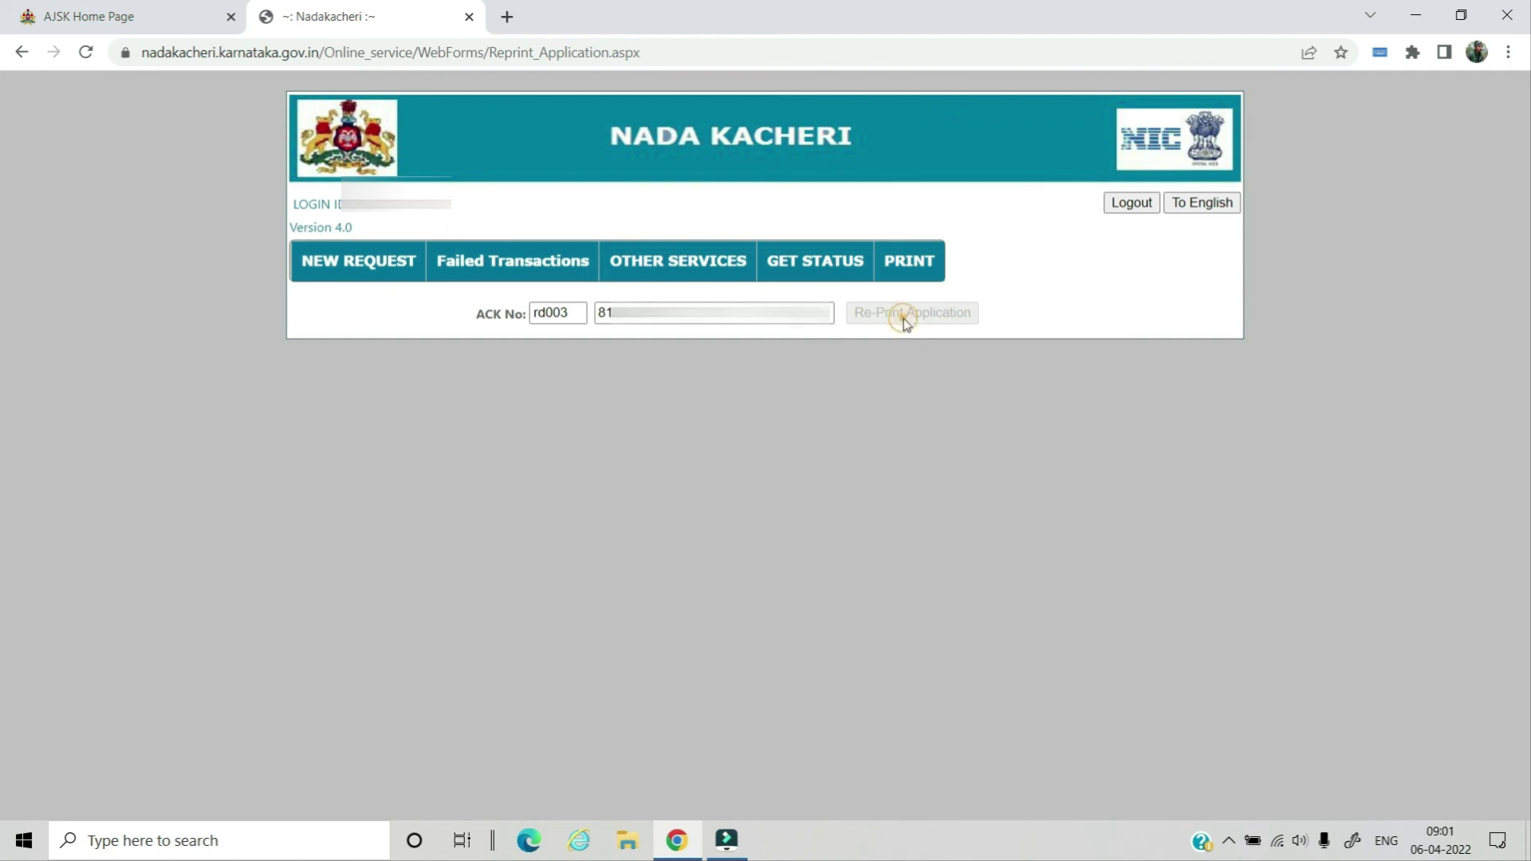
left_click(1430, 16)
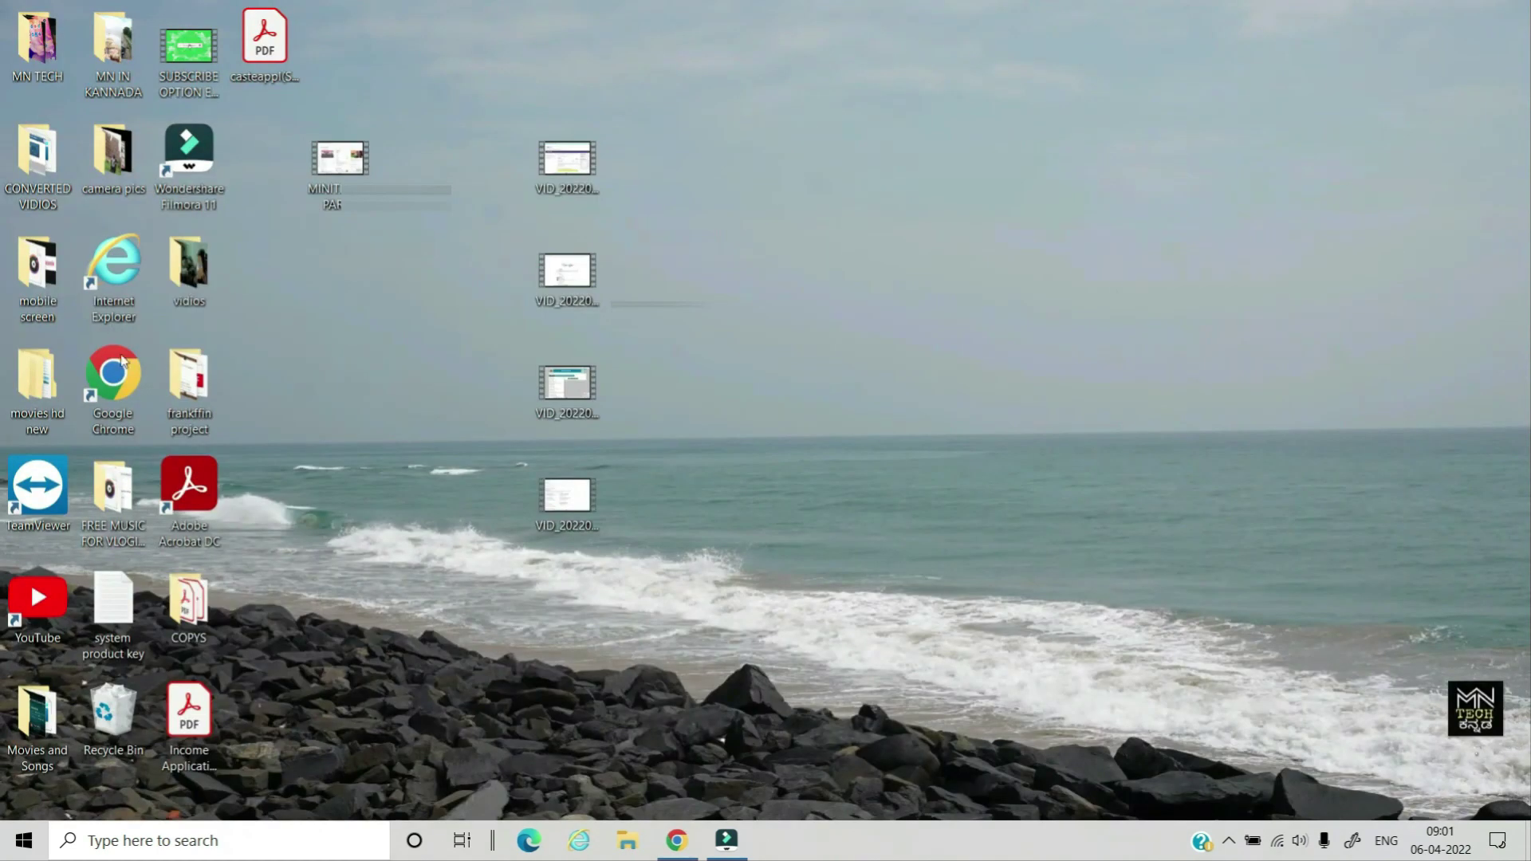
Open casteappl(SCST).pdf from the desktop in Acrobat Reader and scroll through both pages.
left_click(194, 740)
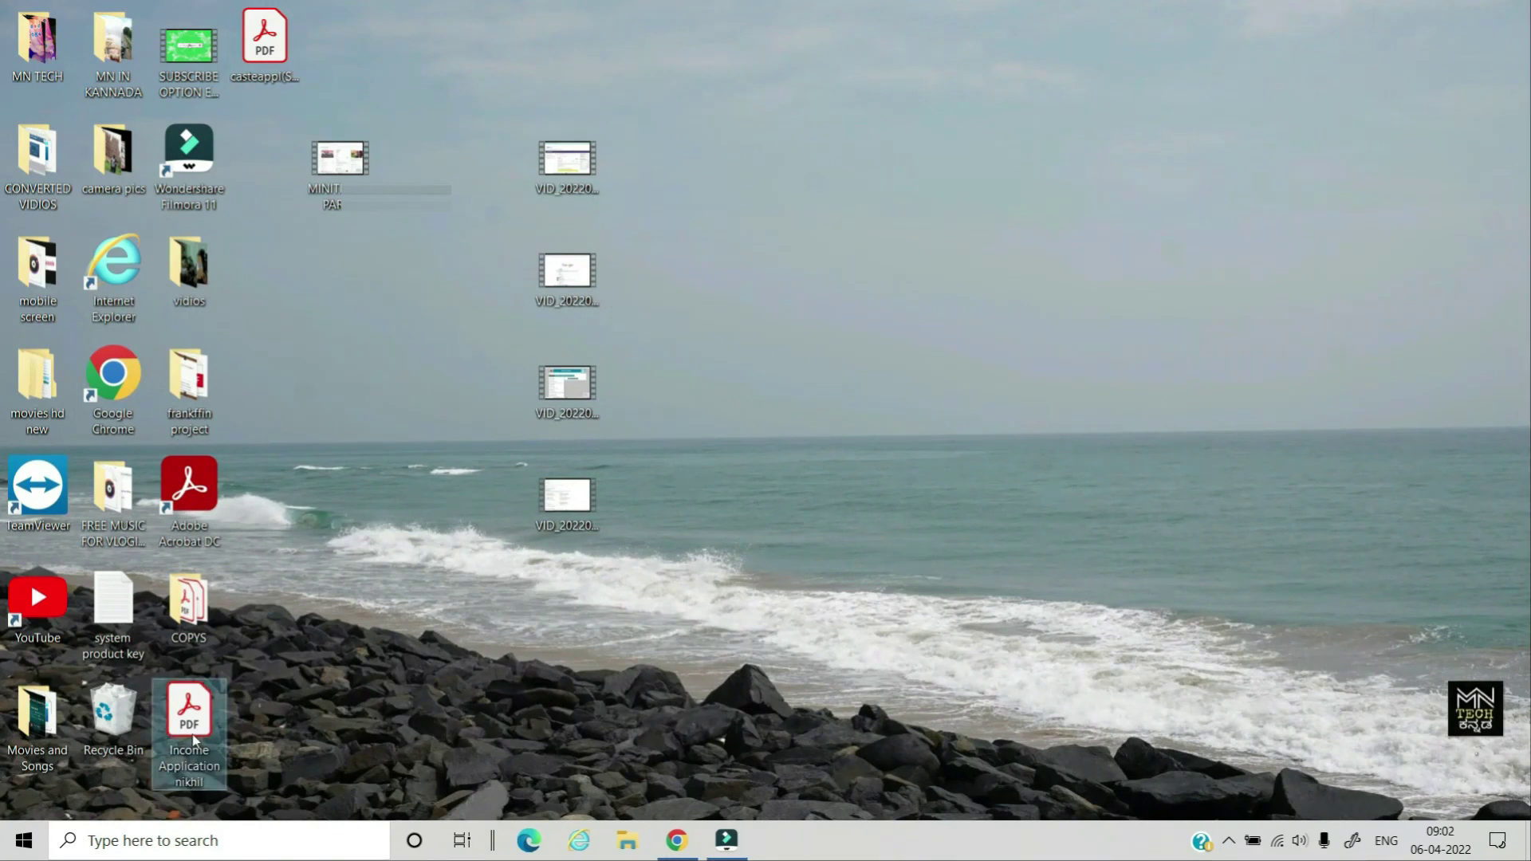
double_click(260, 54)
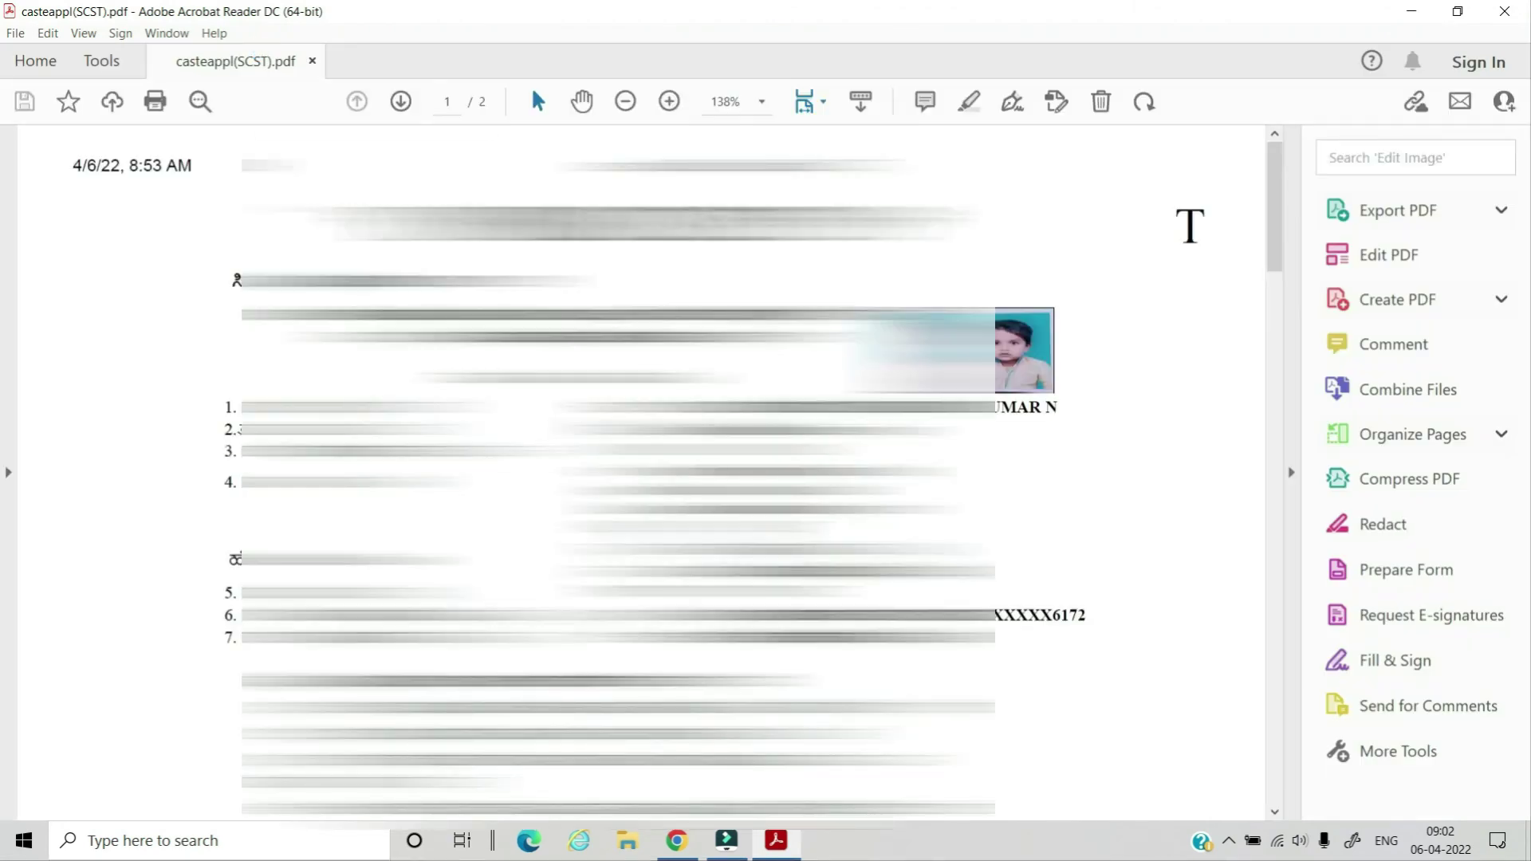
scroll(638, 470, "down", 10)
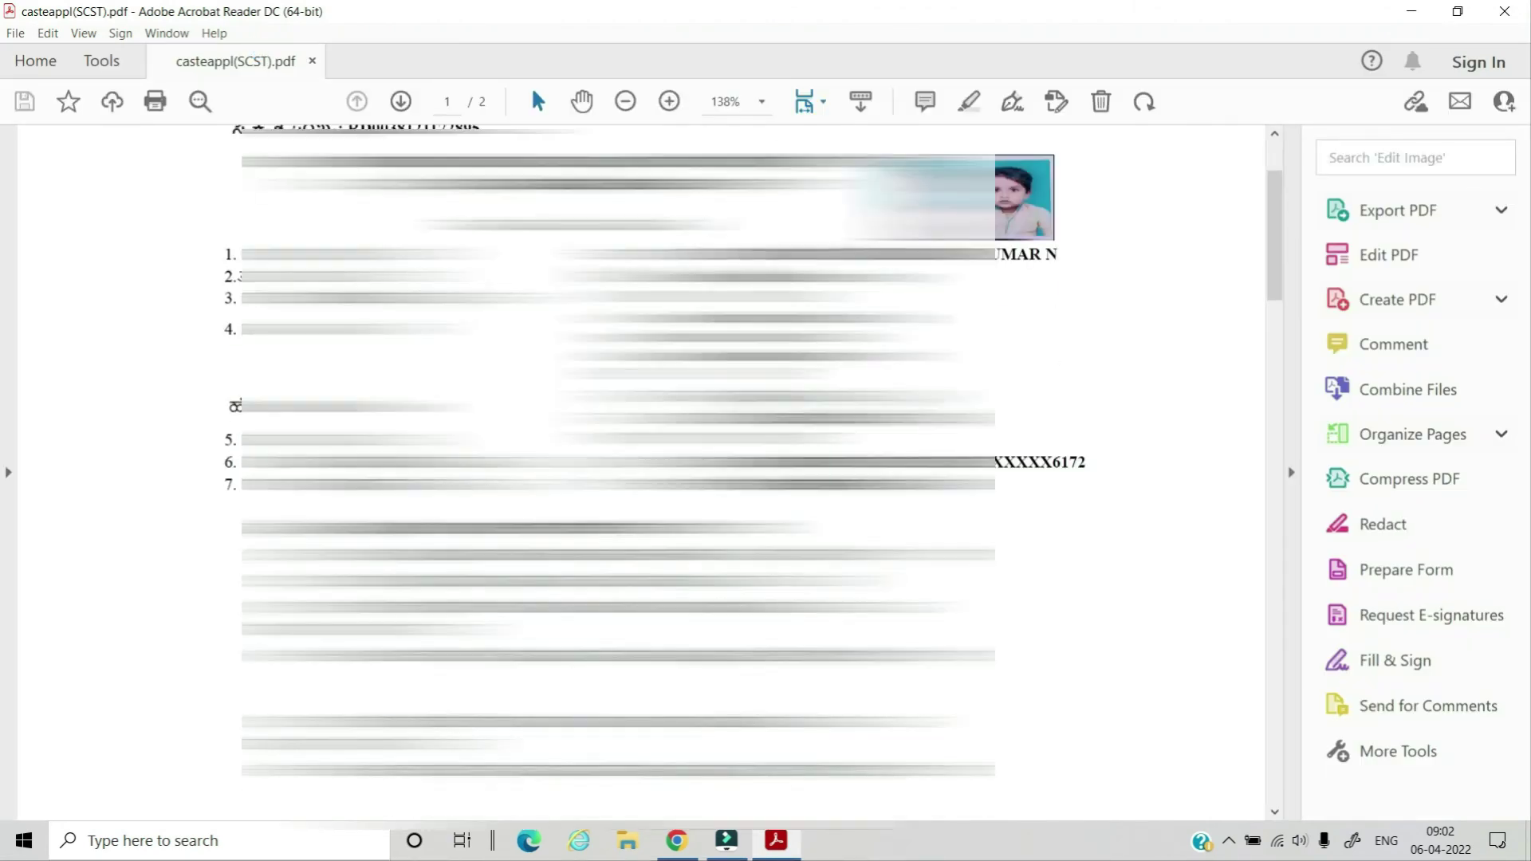
scroll(638, 470, "down", 5)
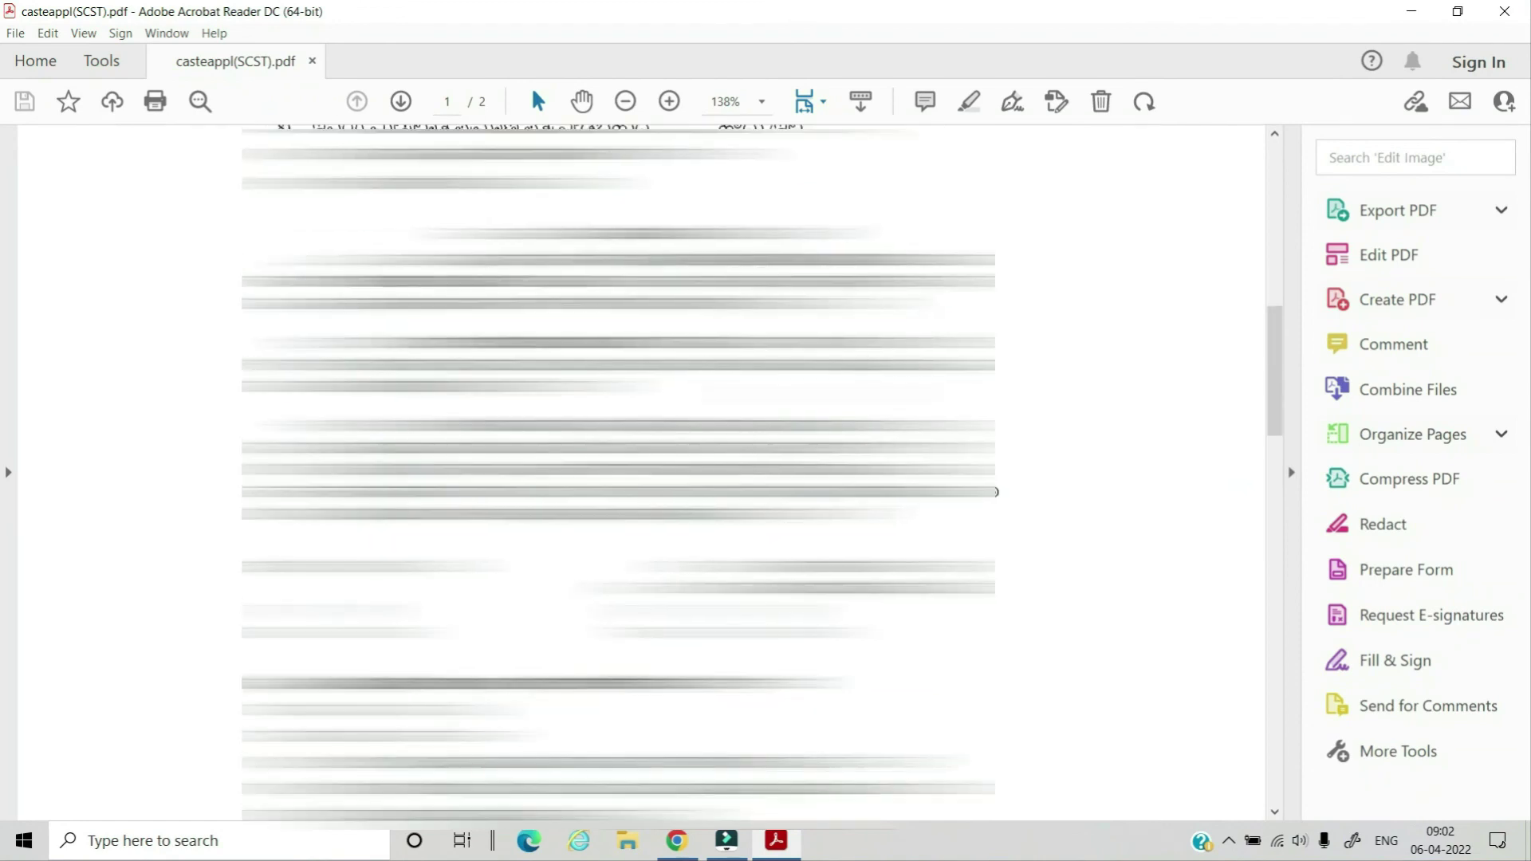
scroll(638, 471, "down", 8)
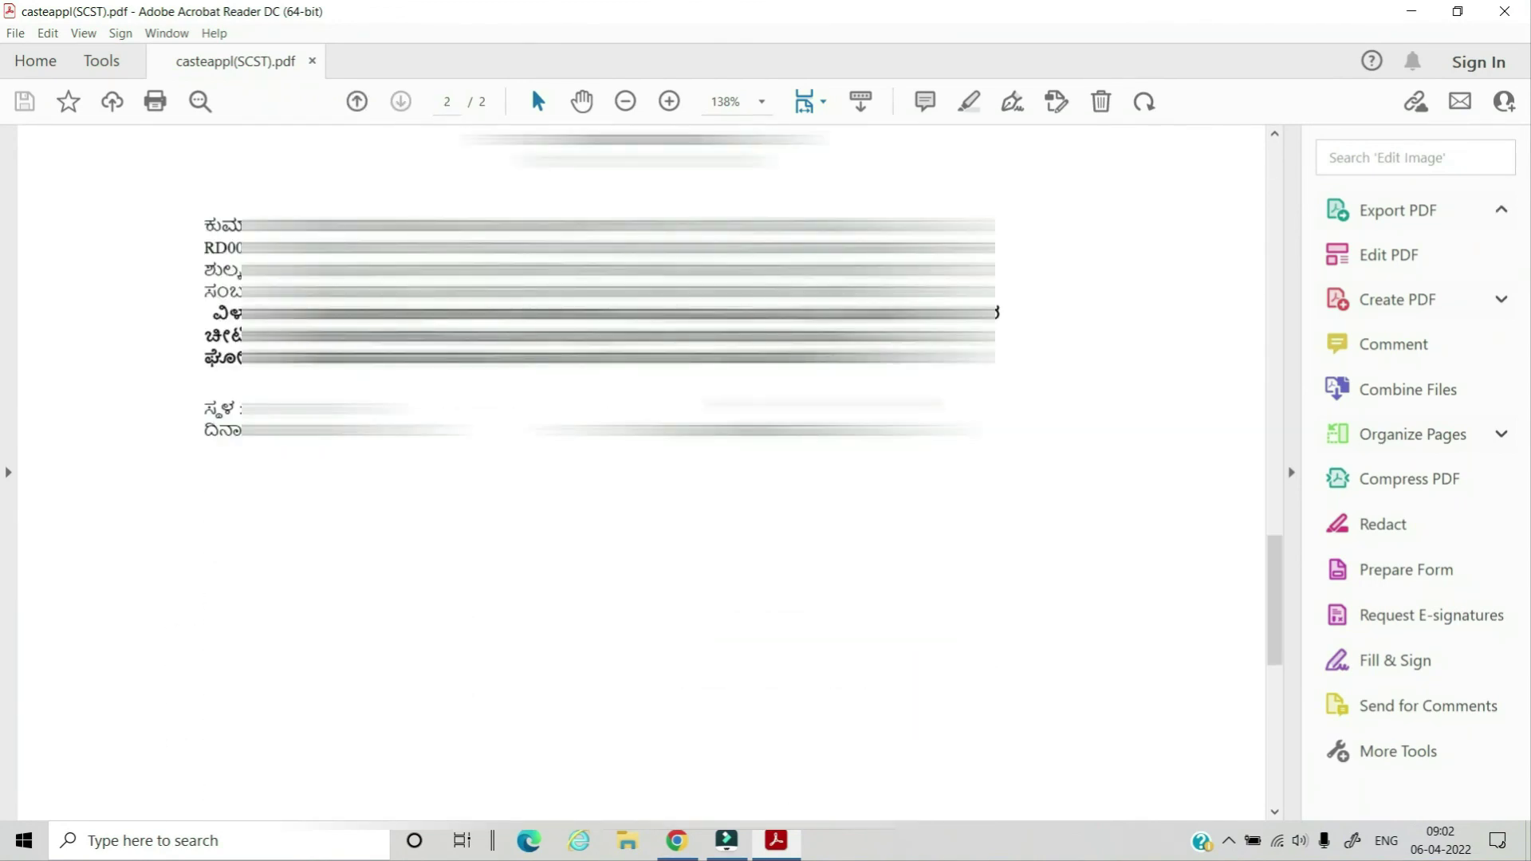
scroll(638, 470, "up", 6)
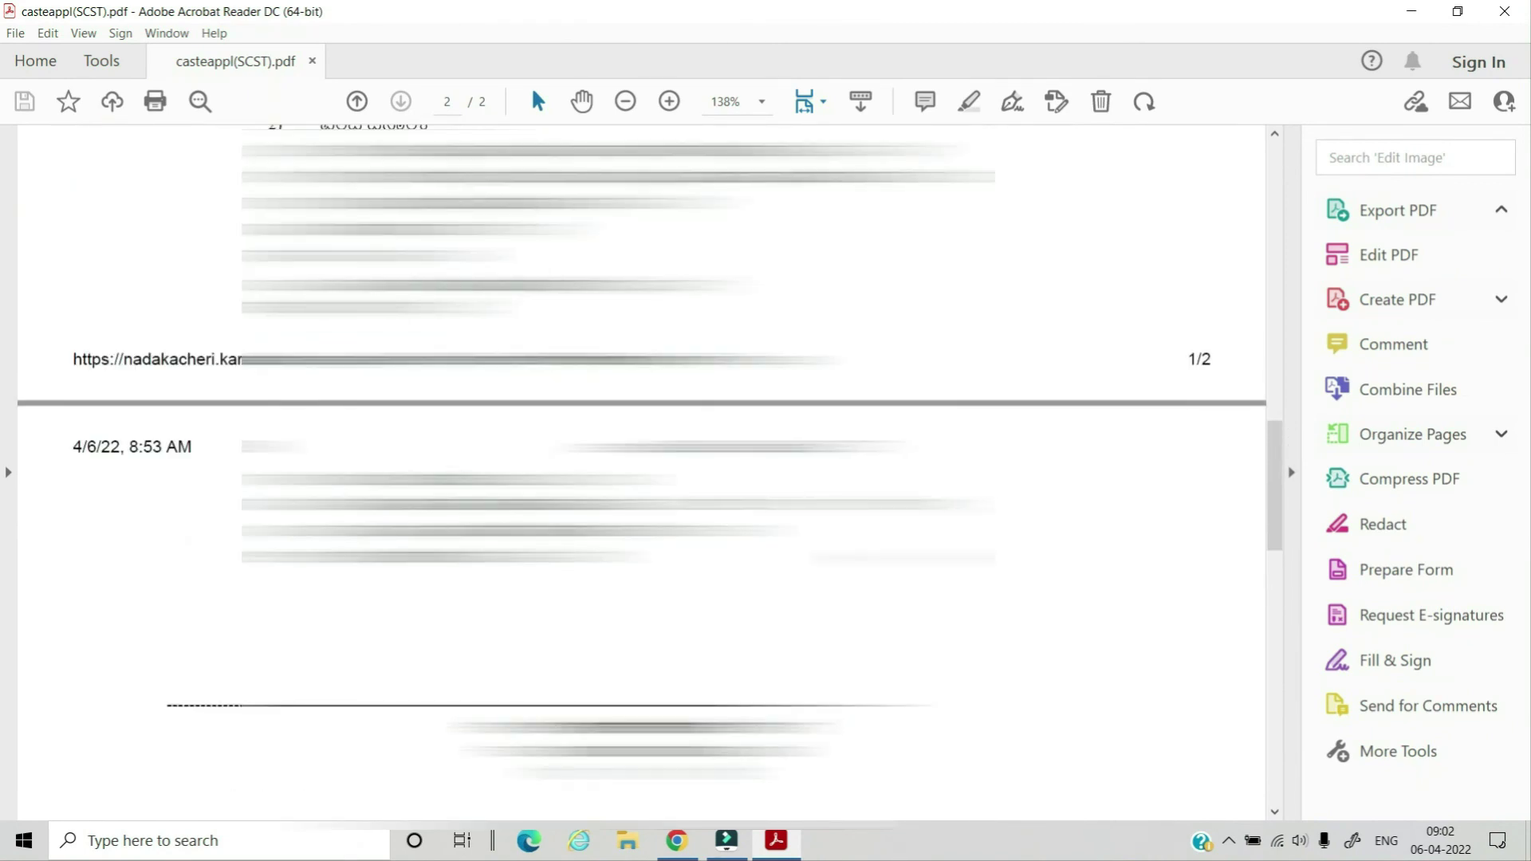
scroll(638, 470, "down", 4)
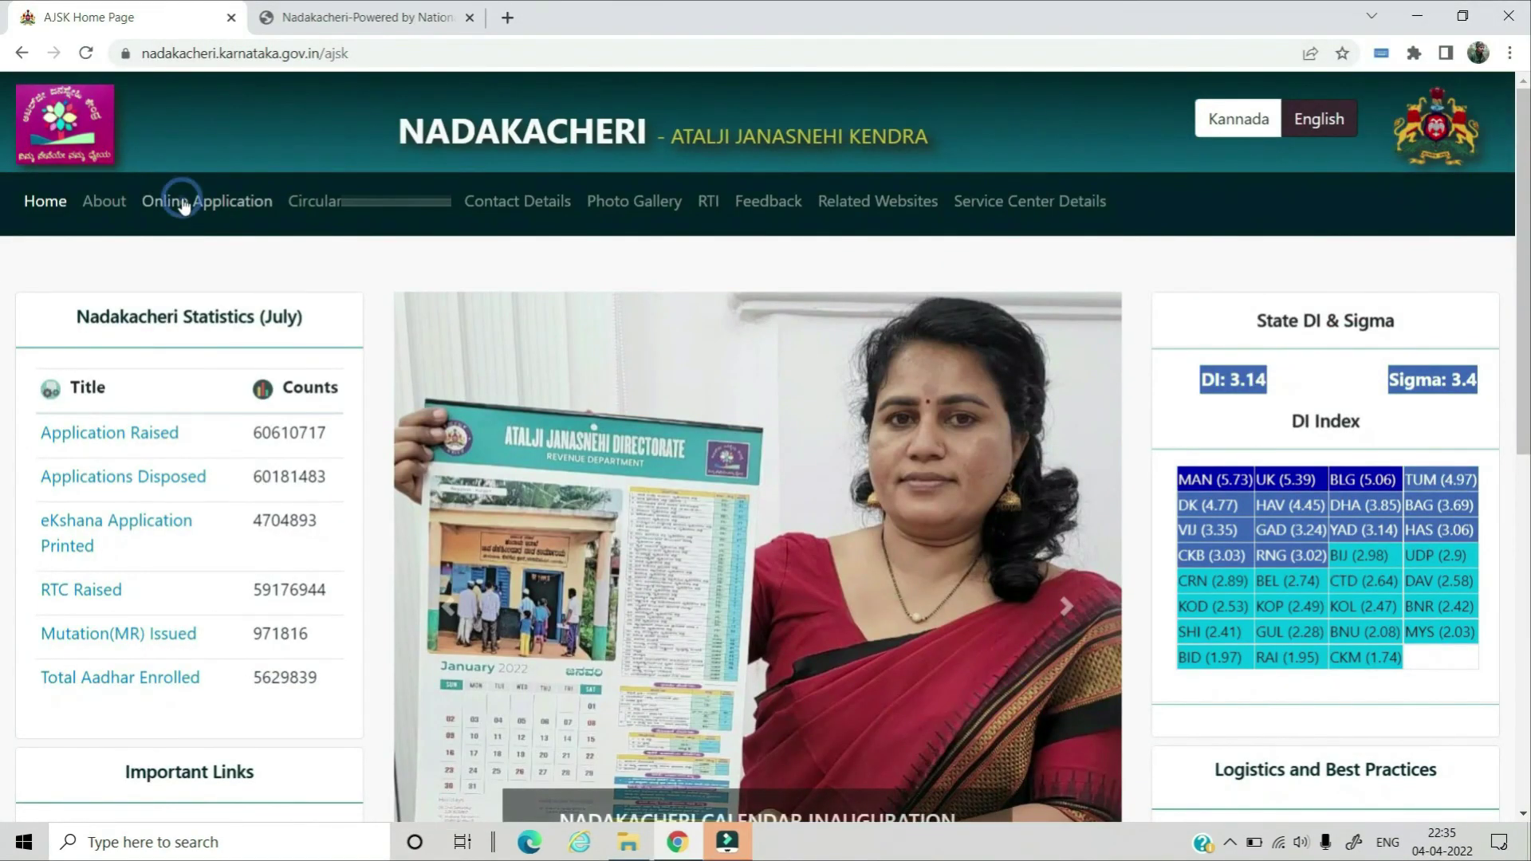
Check the Application Status of the pasted application number under type RD003.
left_click(183, 204)
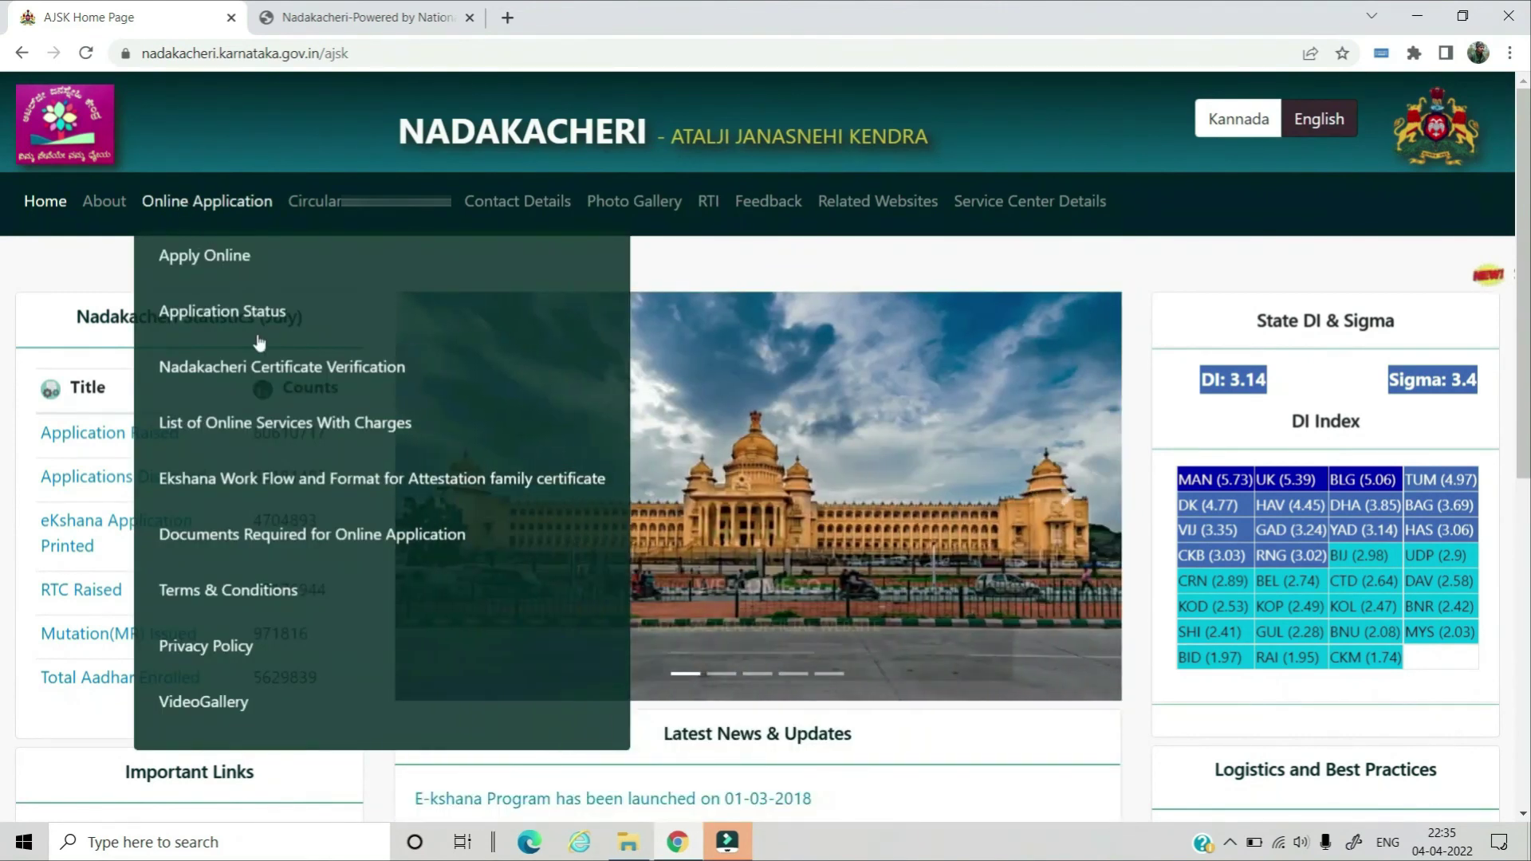
left_click(209, 314)
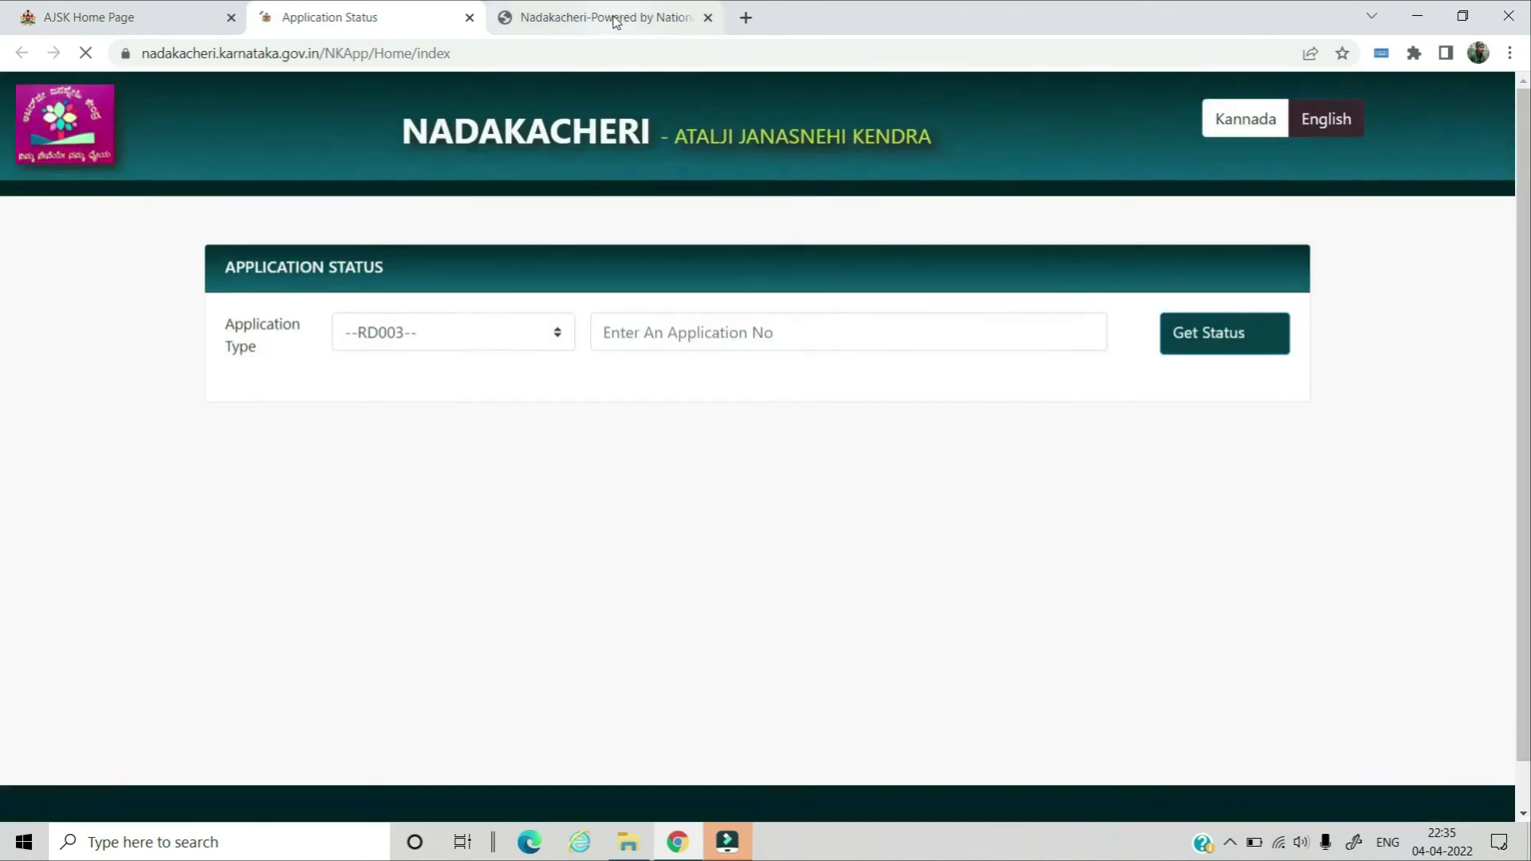
left_click(659, 327)
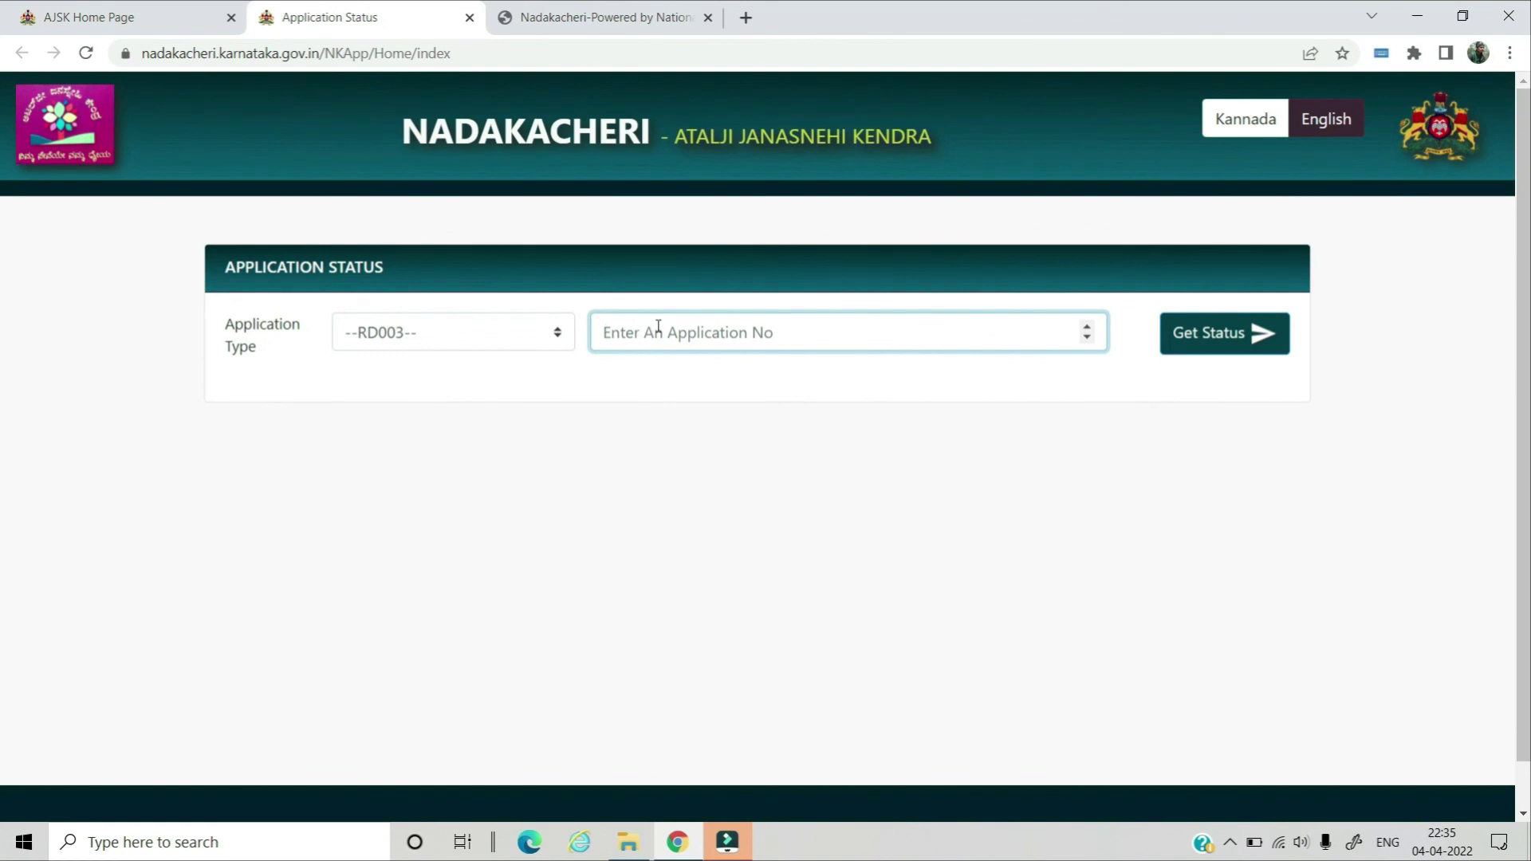
type("3")
key("BackSpace")
key("ctrl+v")
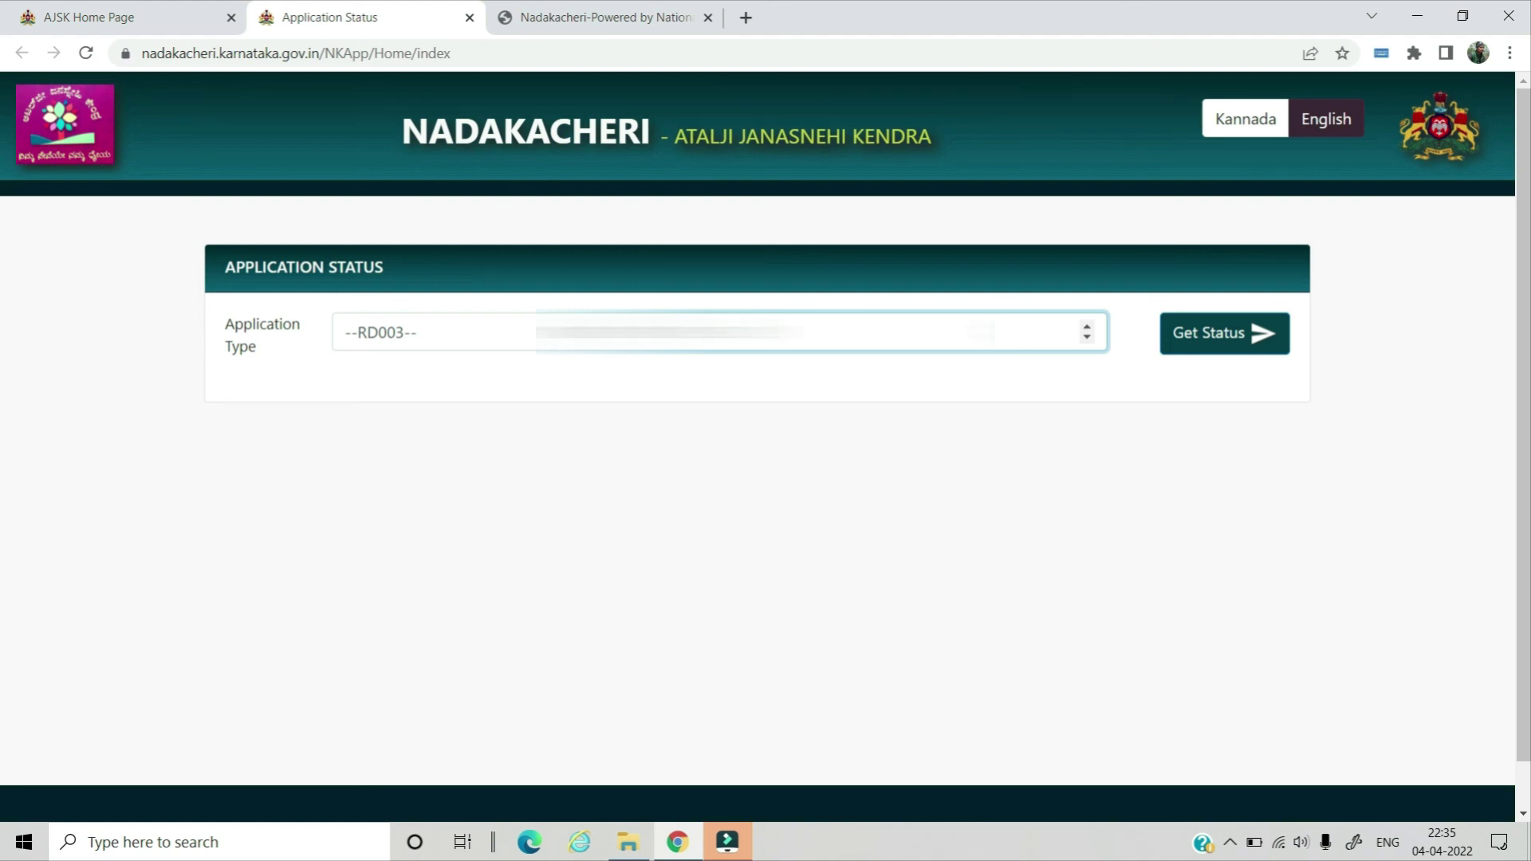
left_click(1198, 342)
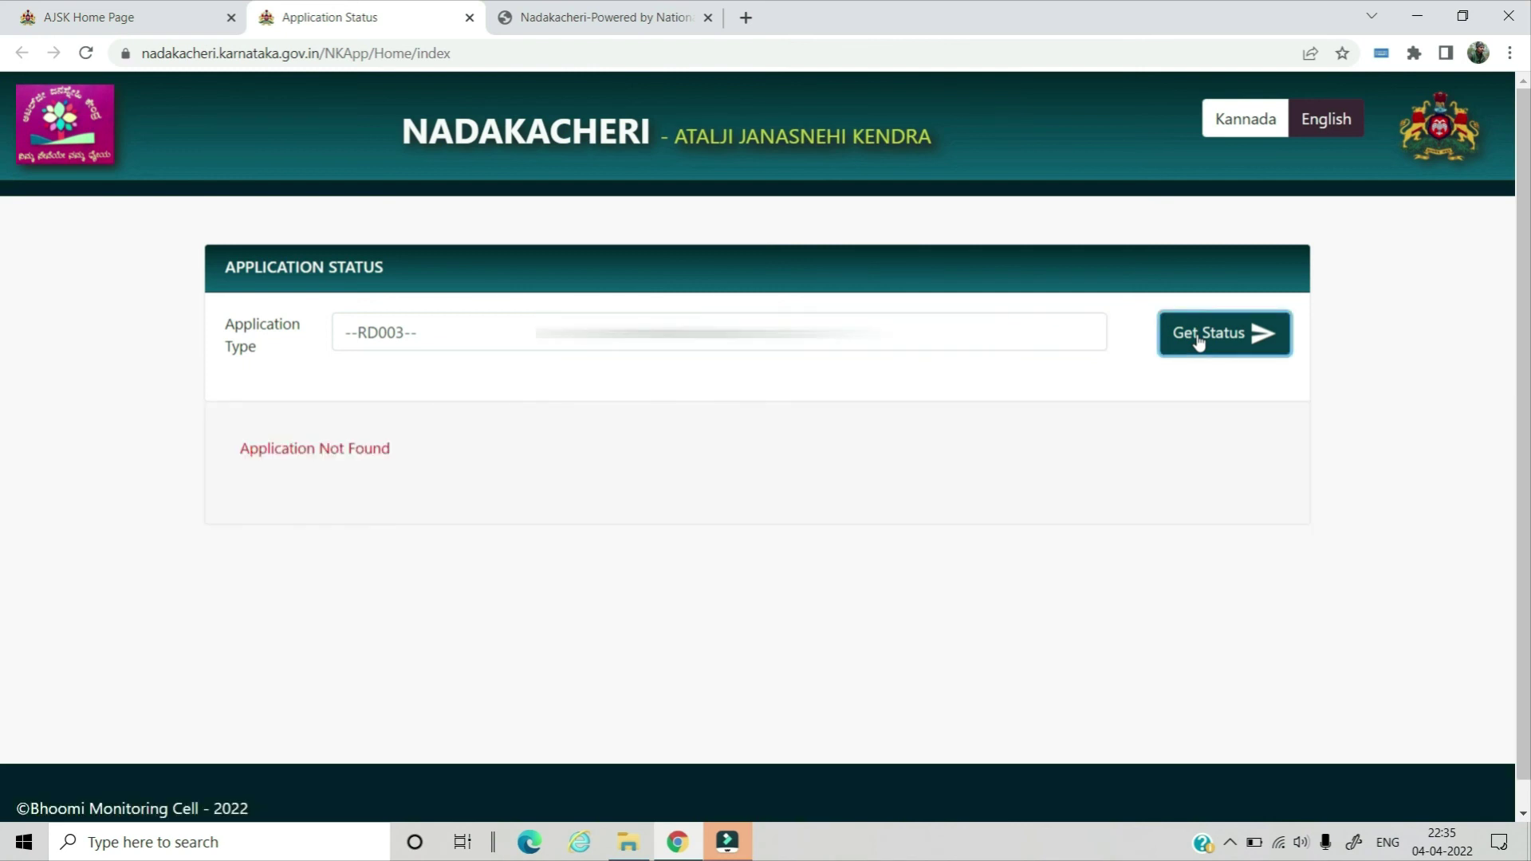
left_click(1087, 331)
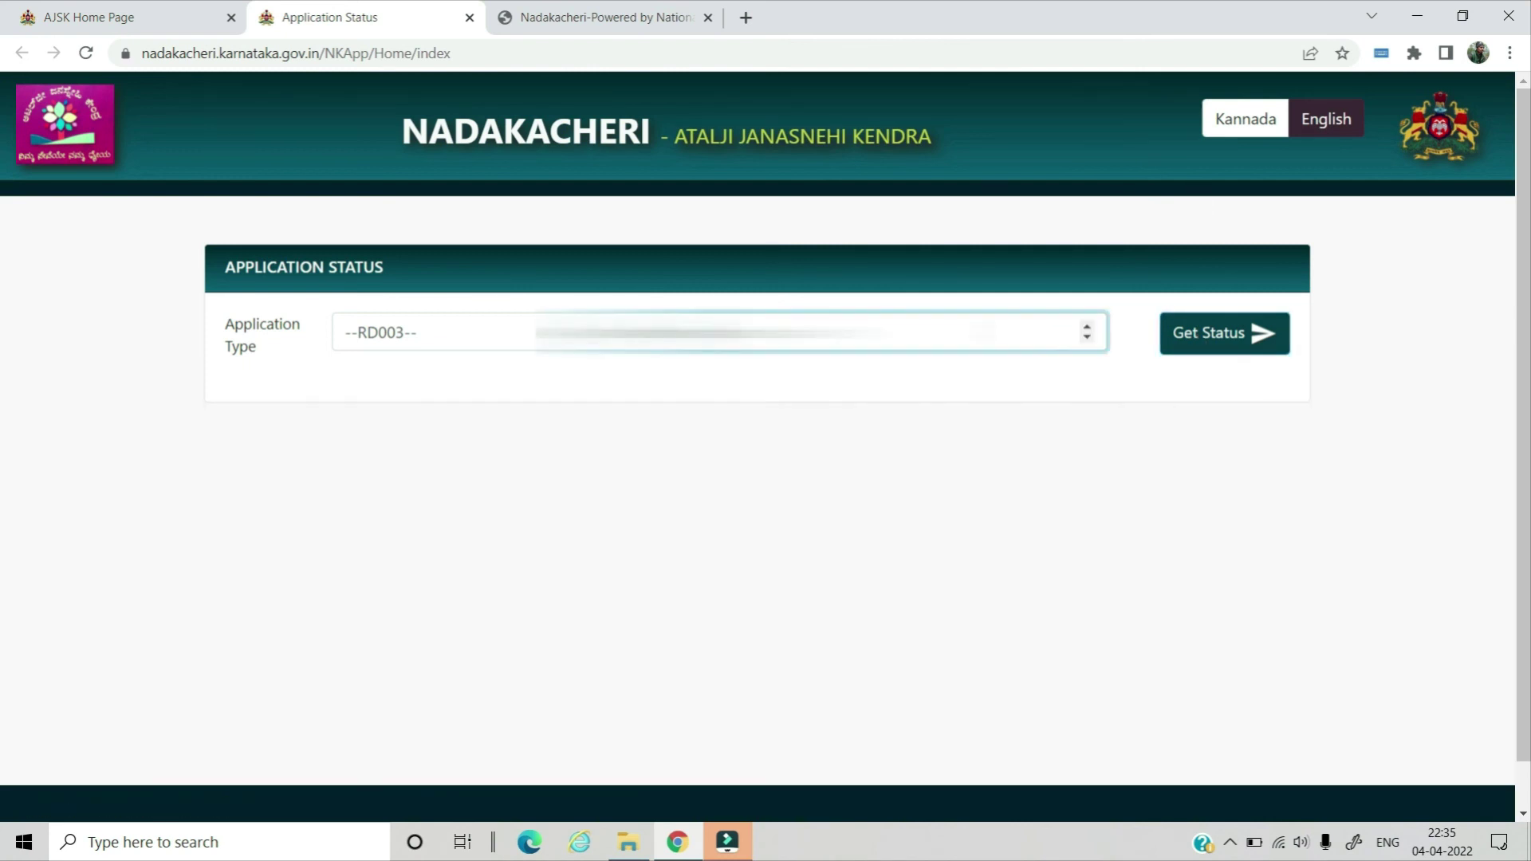